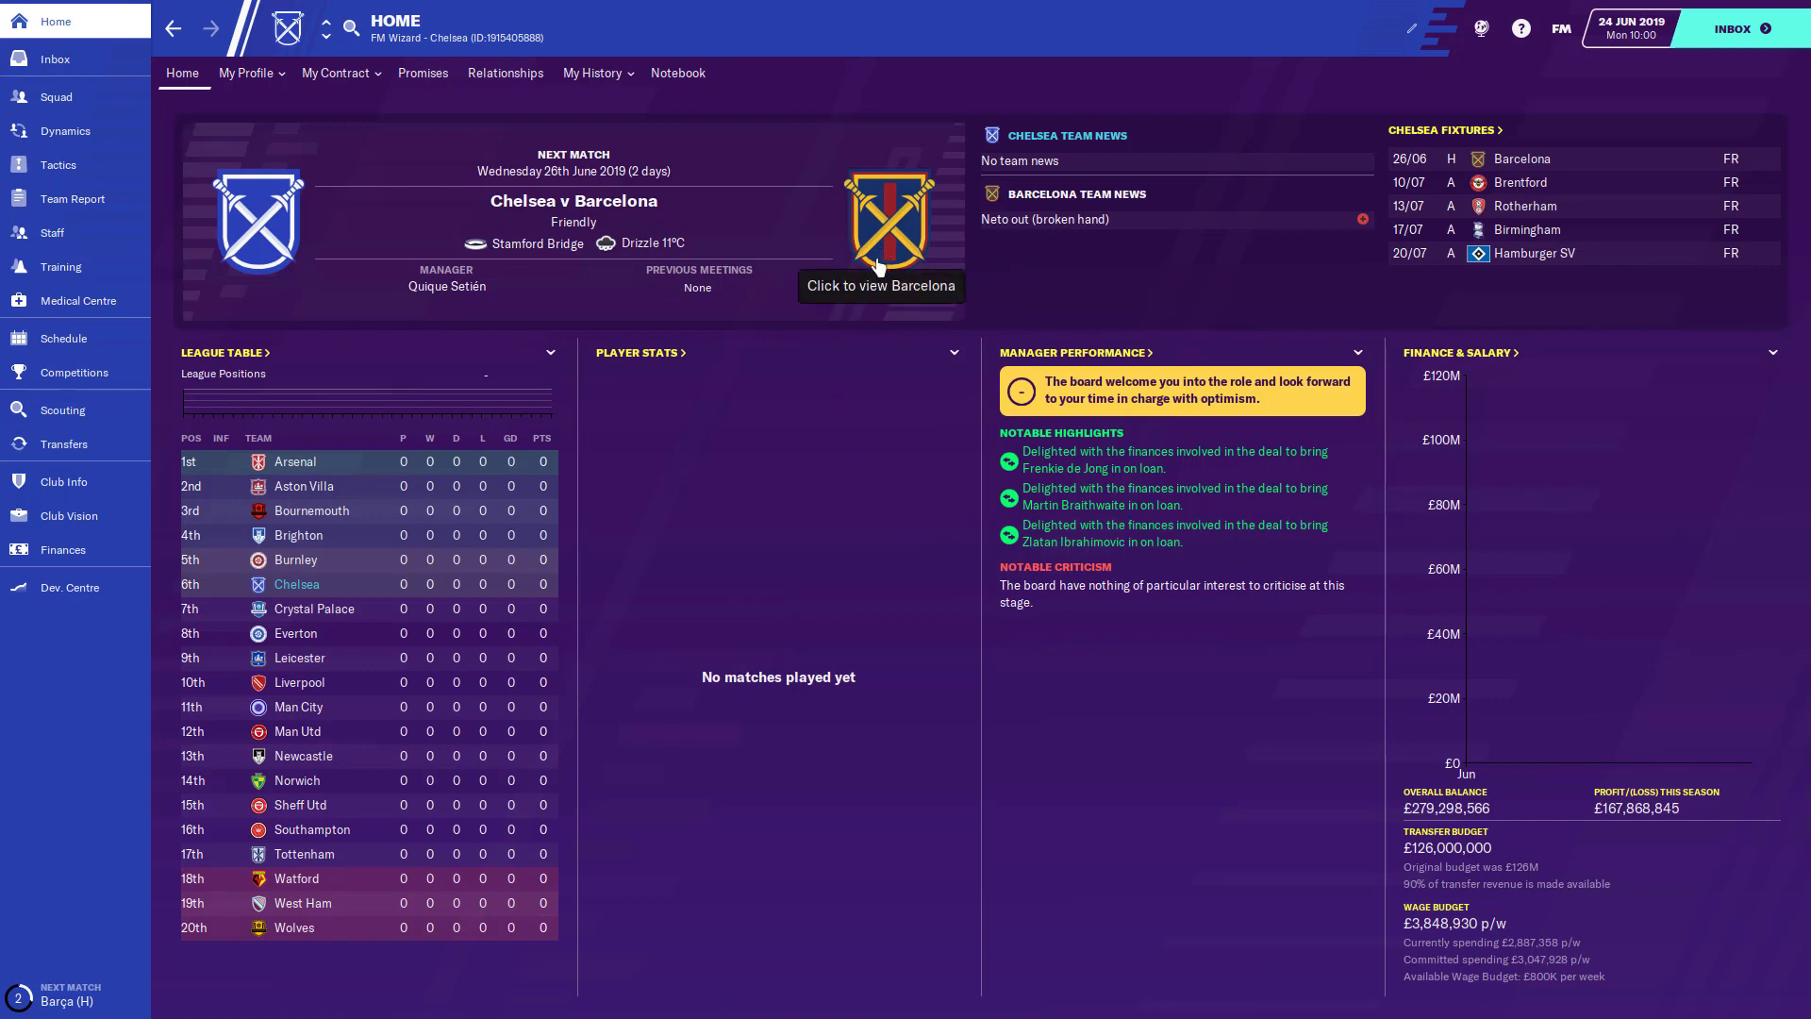
# - View the club's competitions, including the English Premier Division and Sky Bet Championship overview pages
pyautogui.click(110, 375)
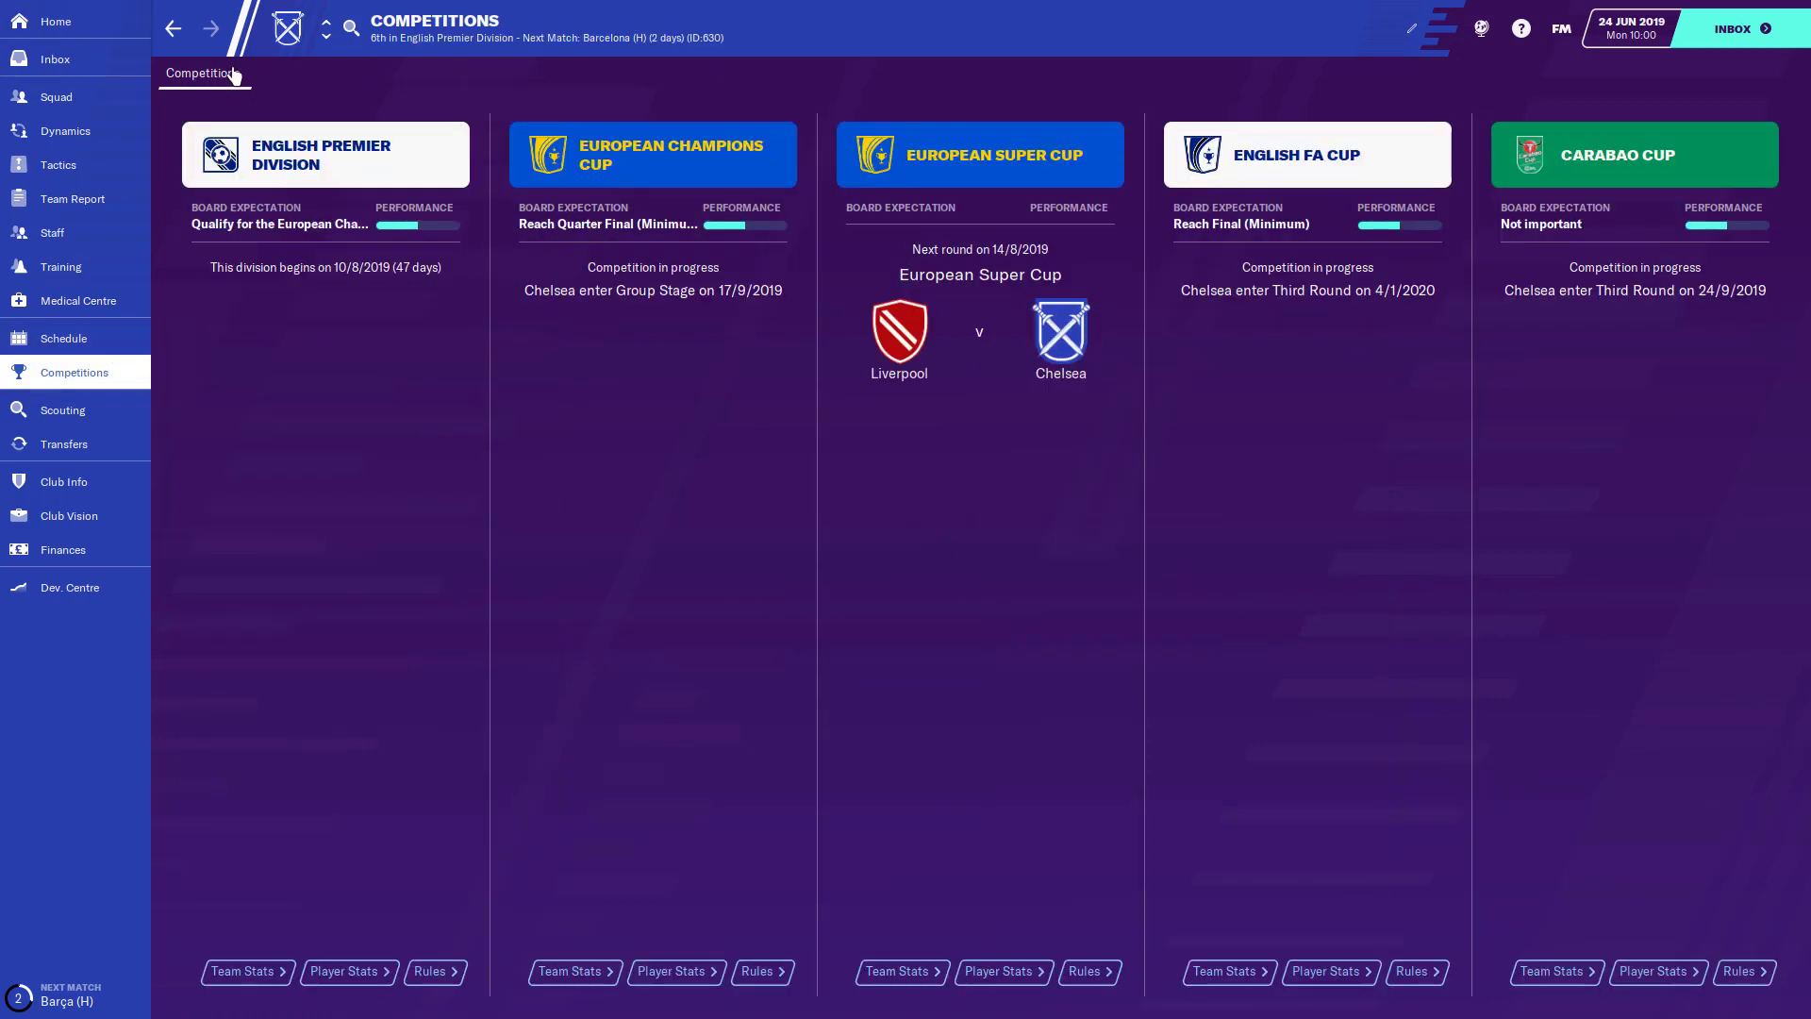
pyautogui.click(326, 40)
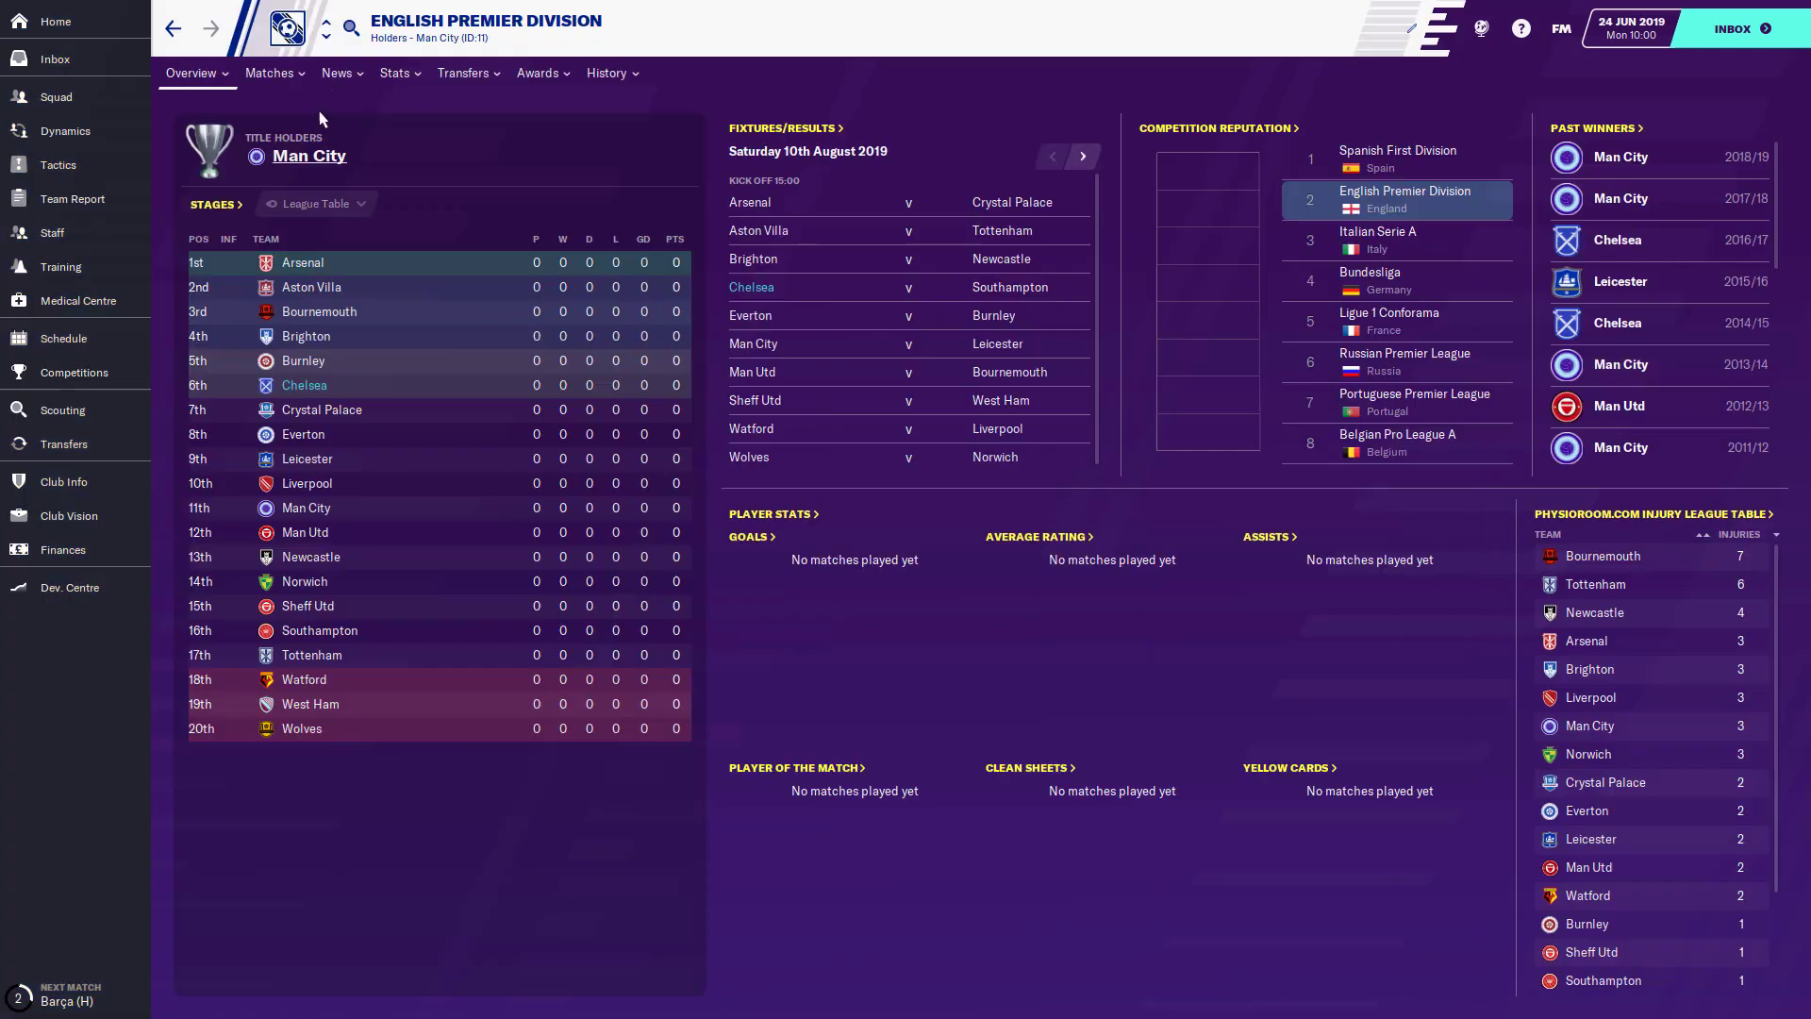
pyautogui.click(323, 38)
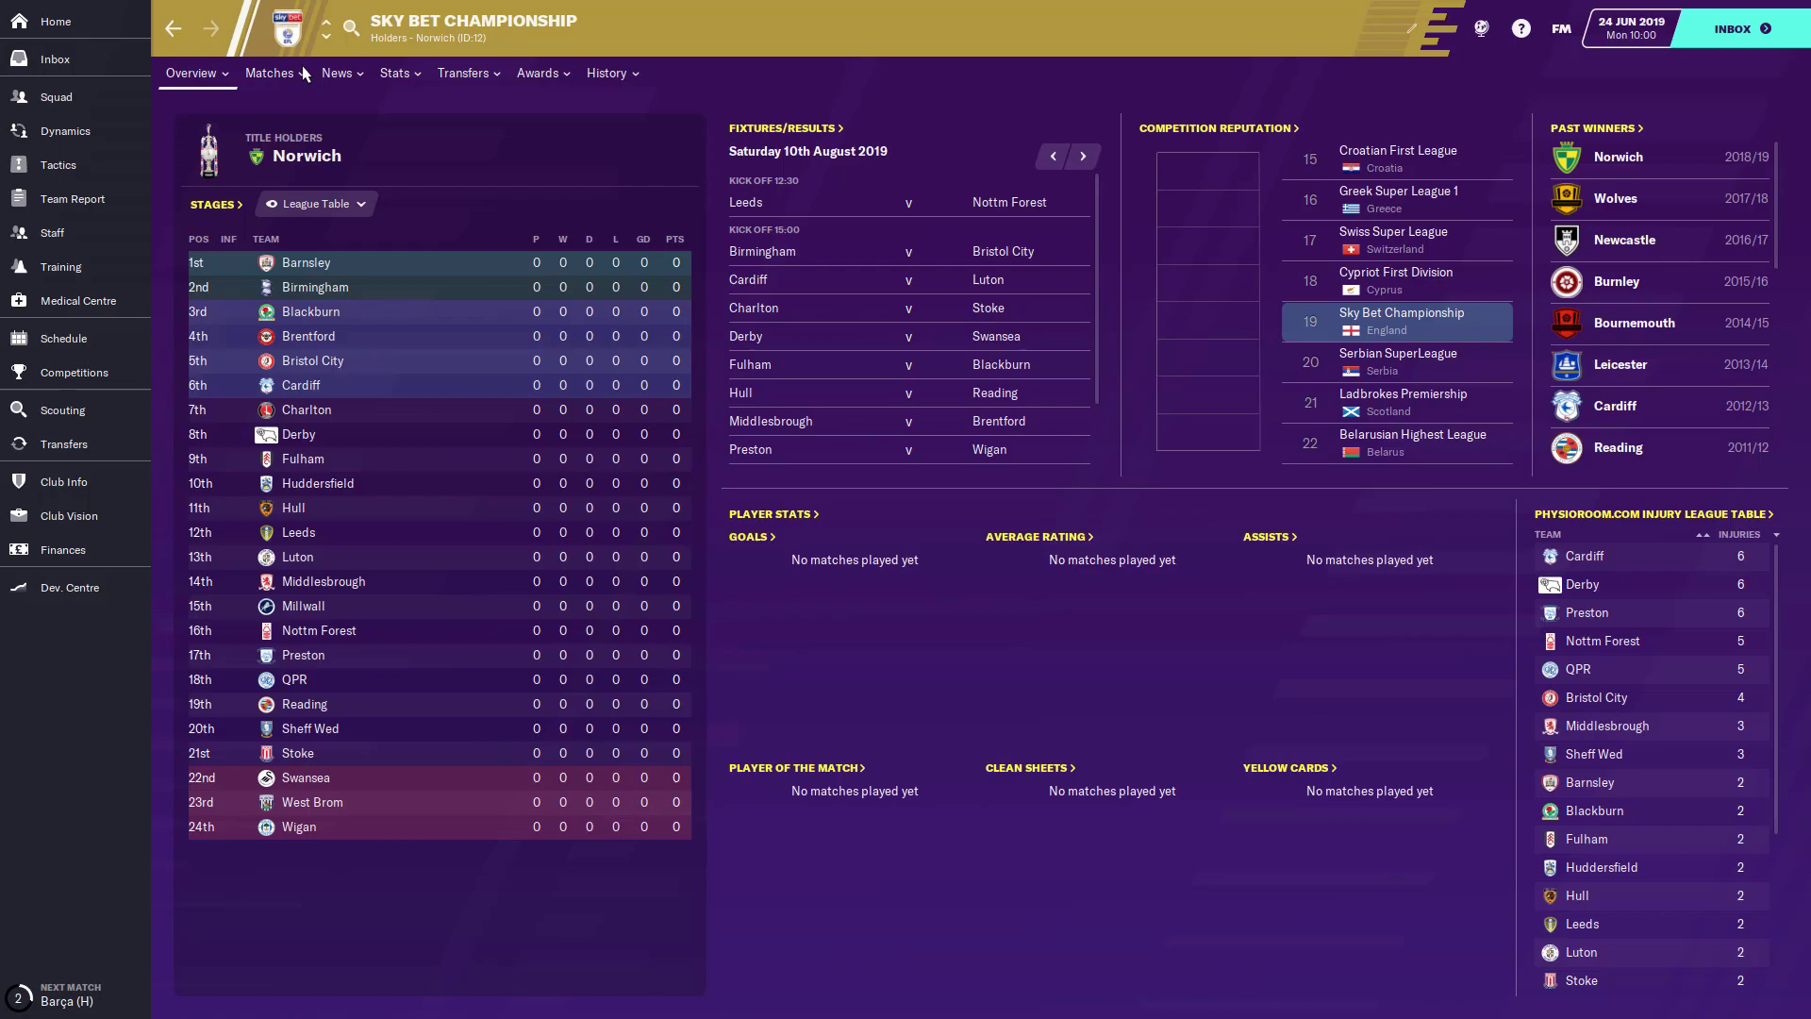
pyautogui.click(323, 25)
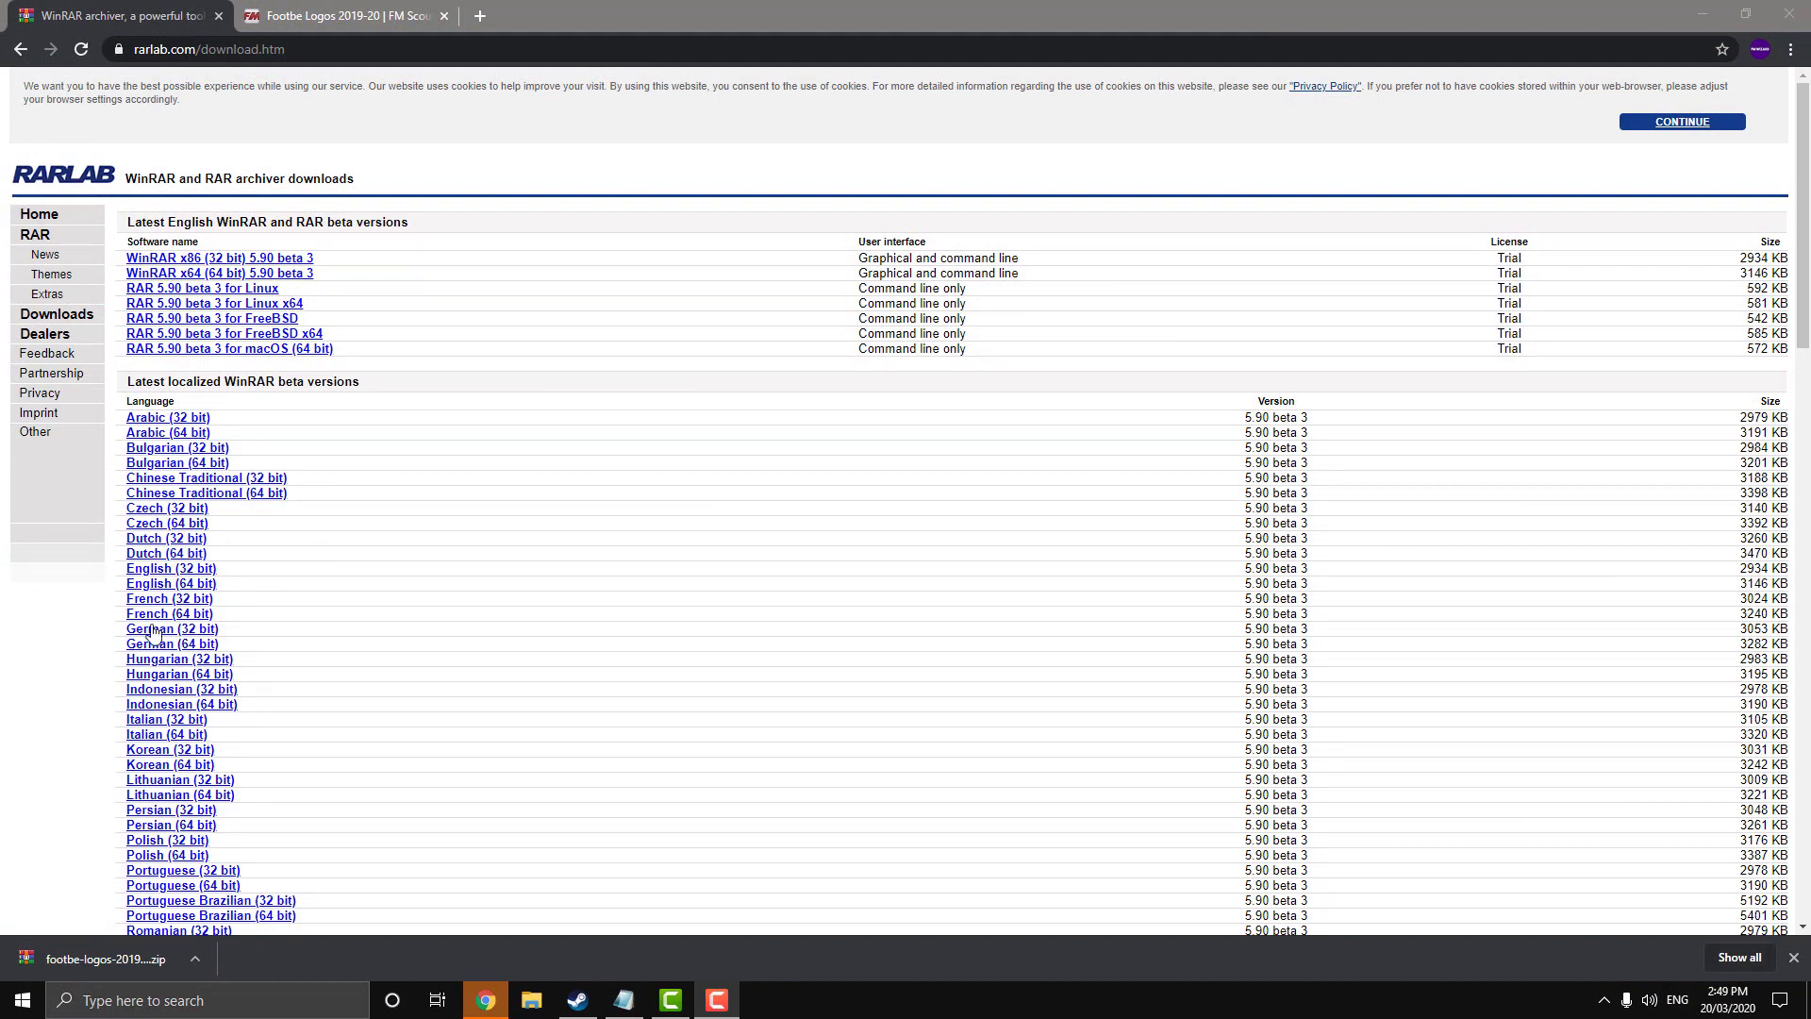
# - Look through the WinRAR versions and languages offered on the RARLAB download page
pyautogui.scroll(-3, 201, 538)
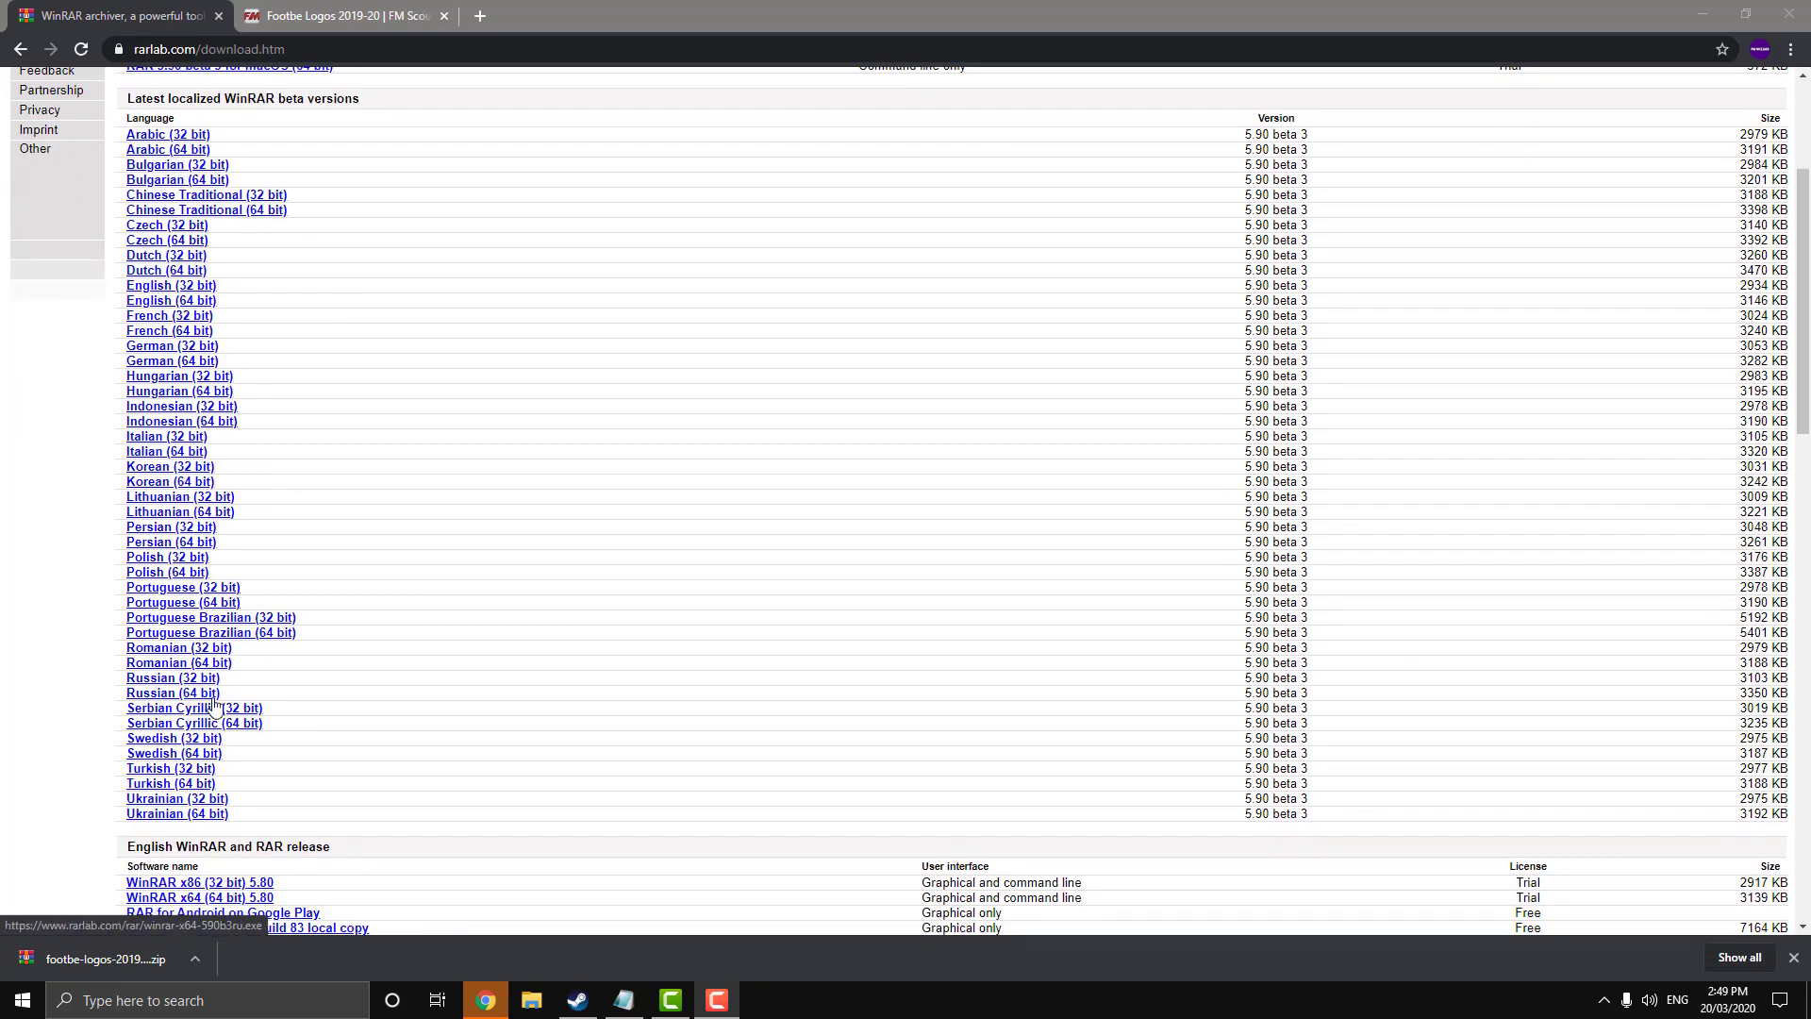
pyautogui.scroll(1, 247, 513)
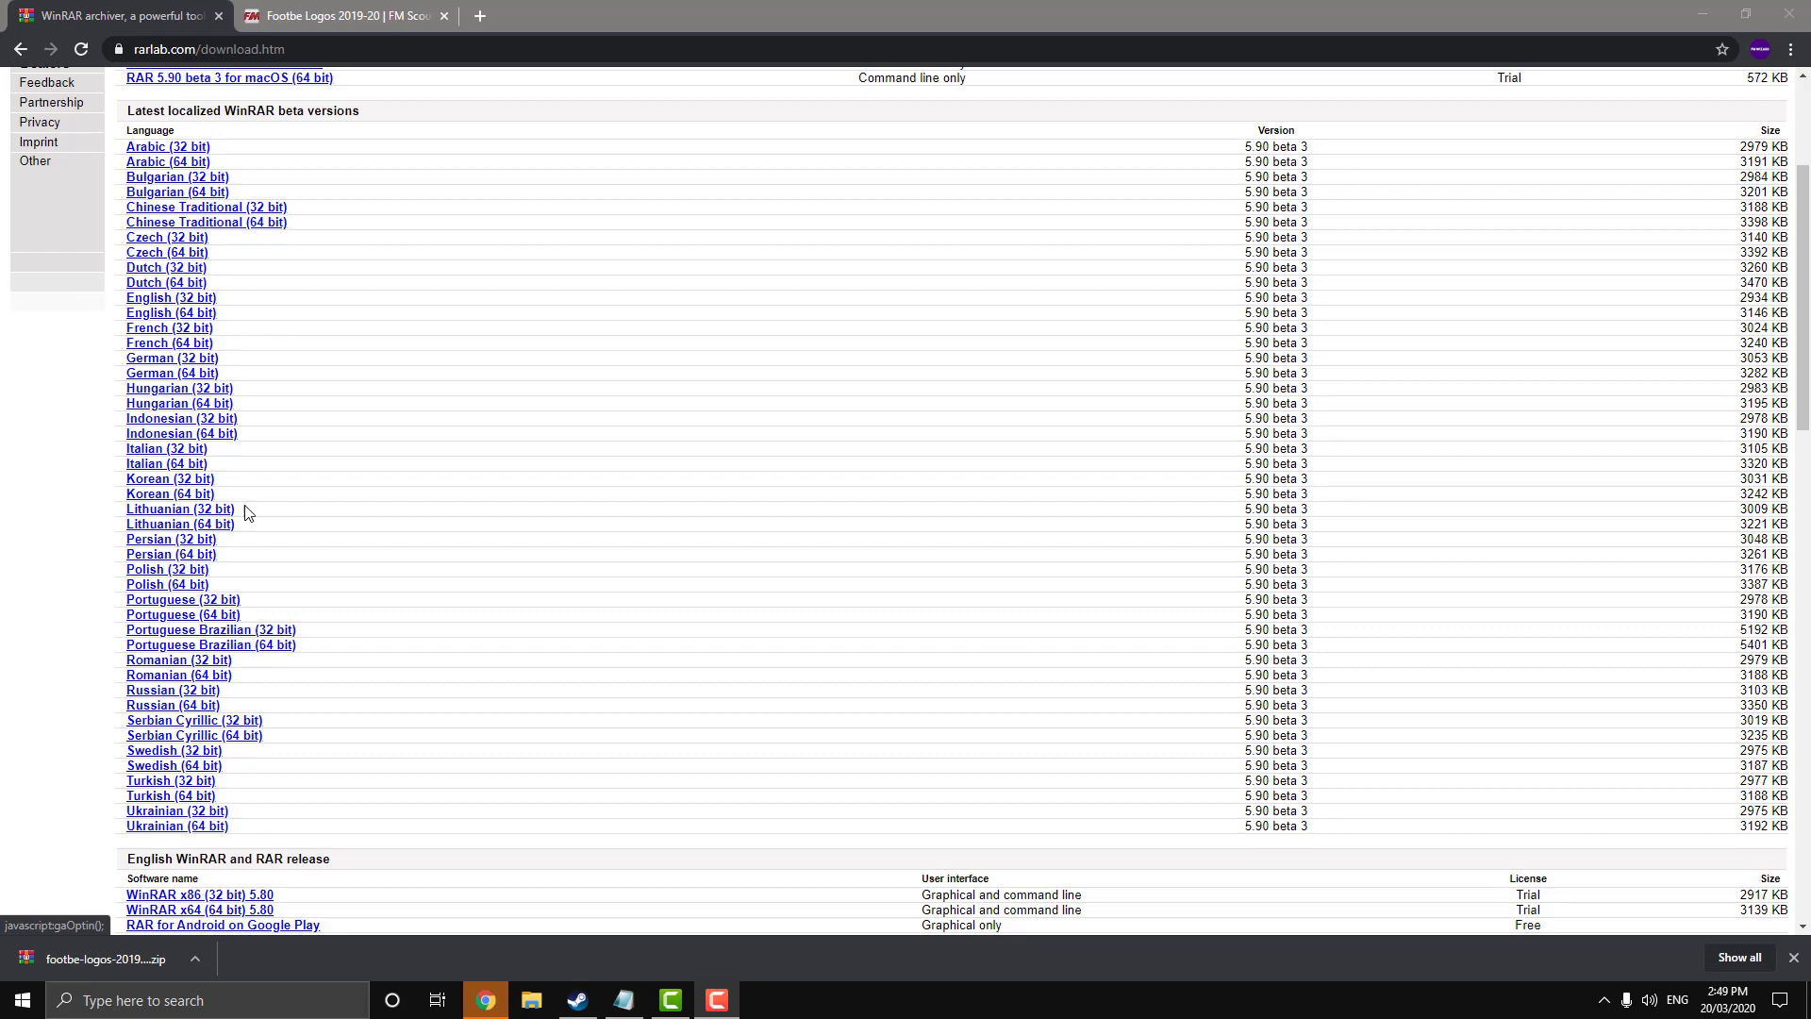
pyautogui.scroll(10, 247, 512)
# - Review the Footbe Logos 2019-20 download page on FM Scout, including the pack's description and included logos
pyautogui.click(326, 16)
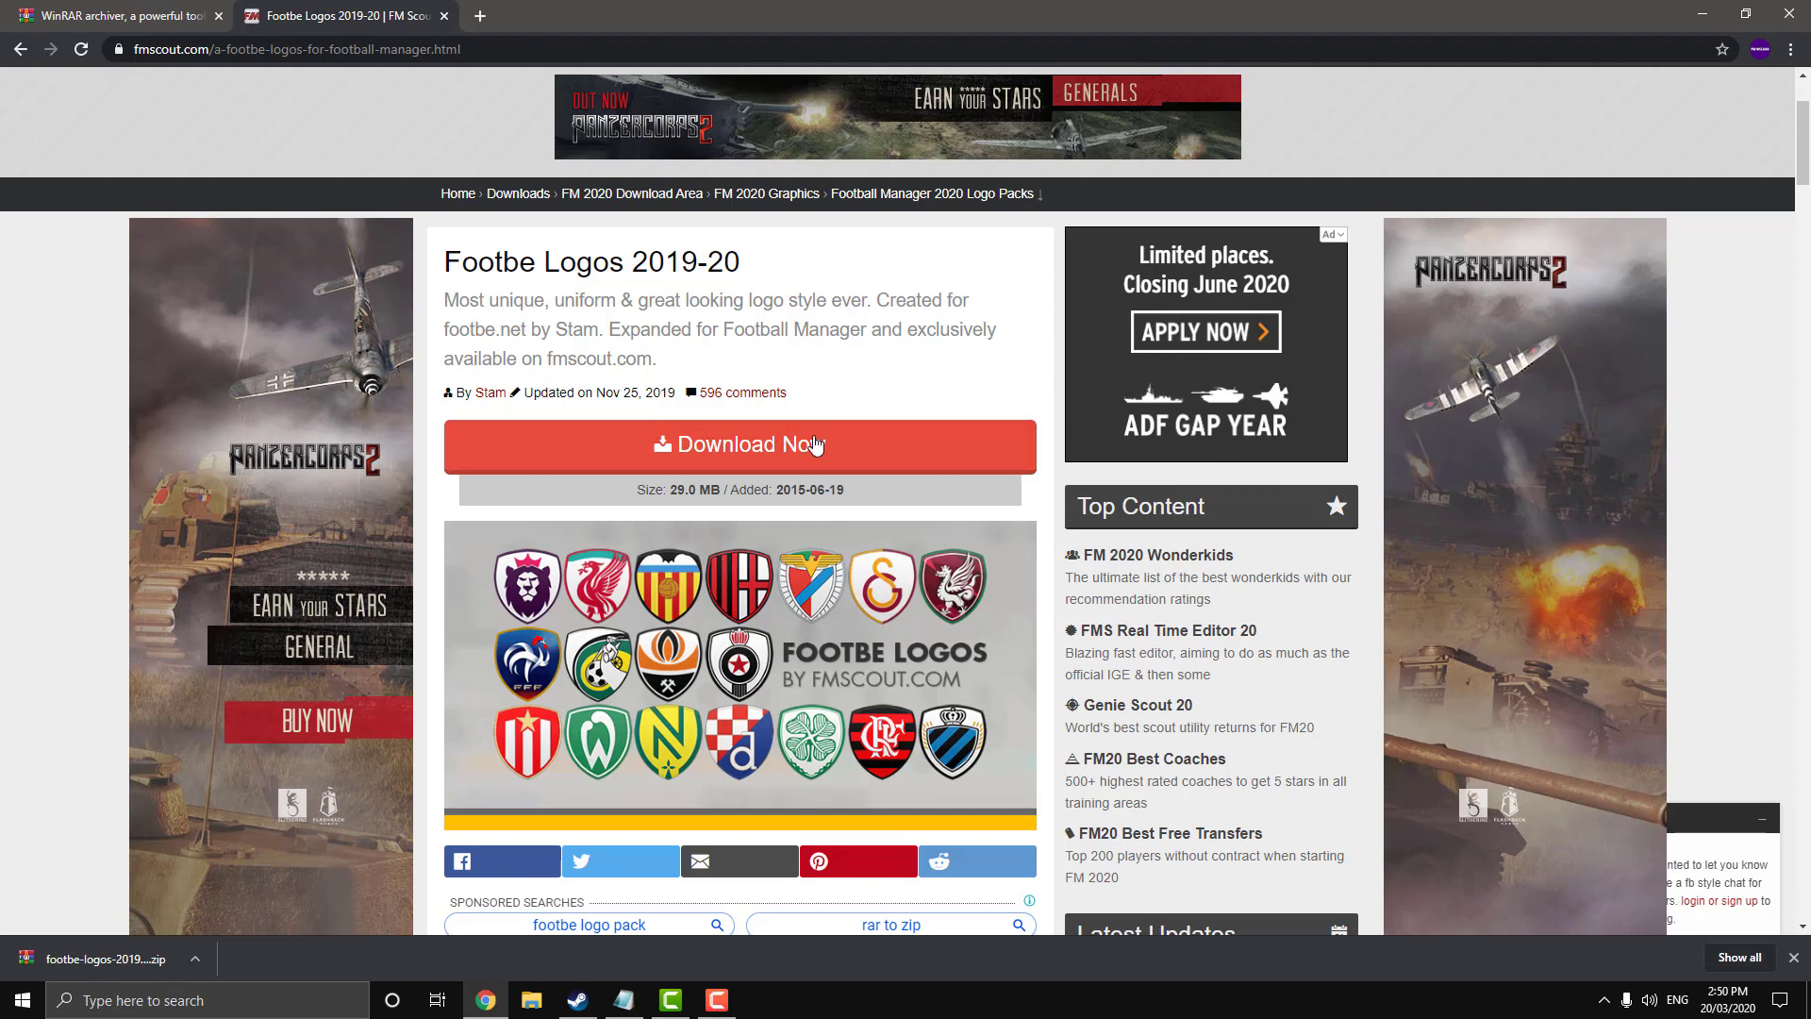
pyautogui.scroll(-2, 666, 613)
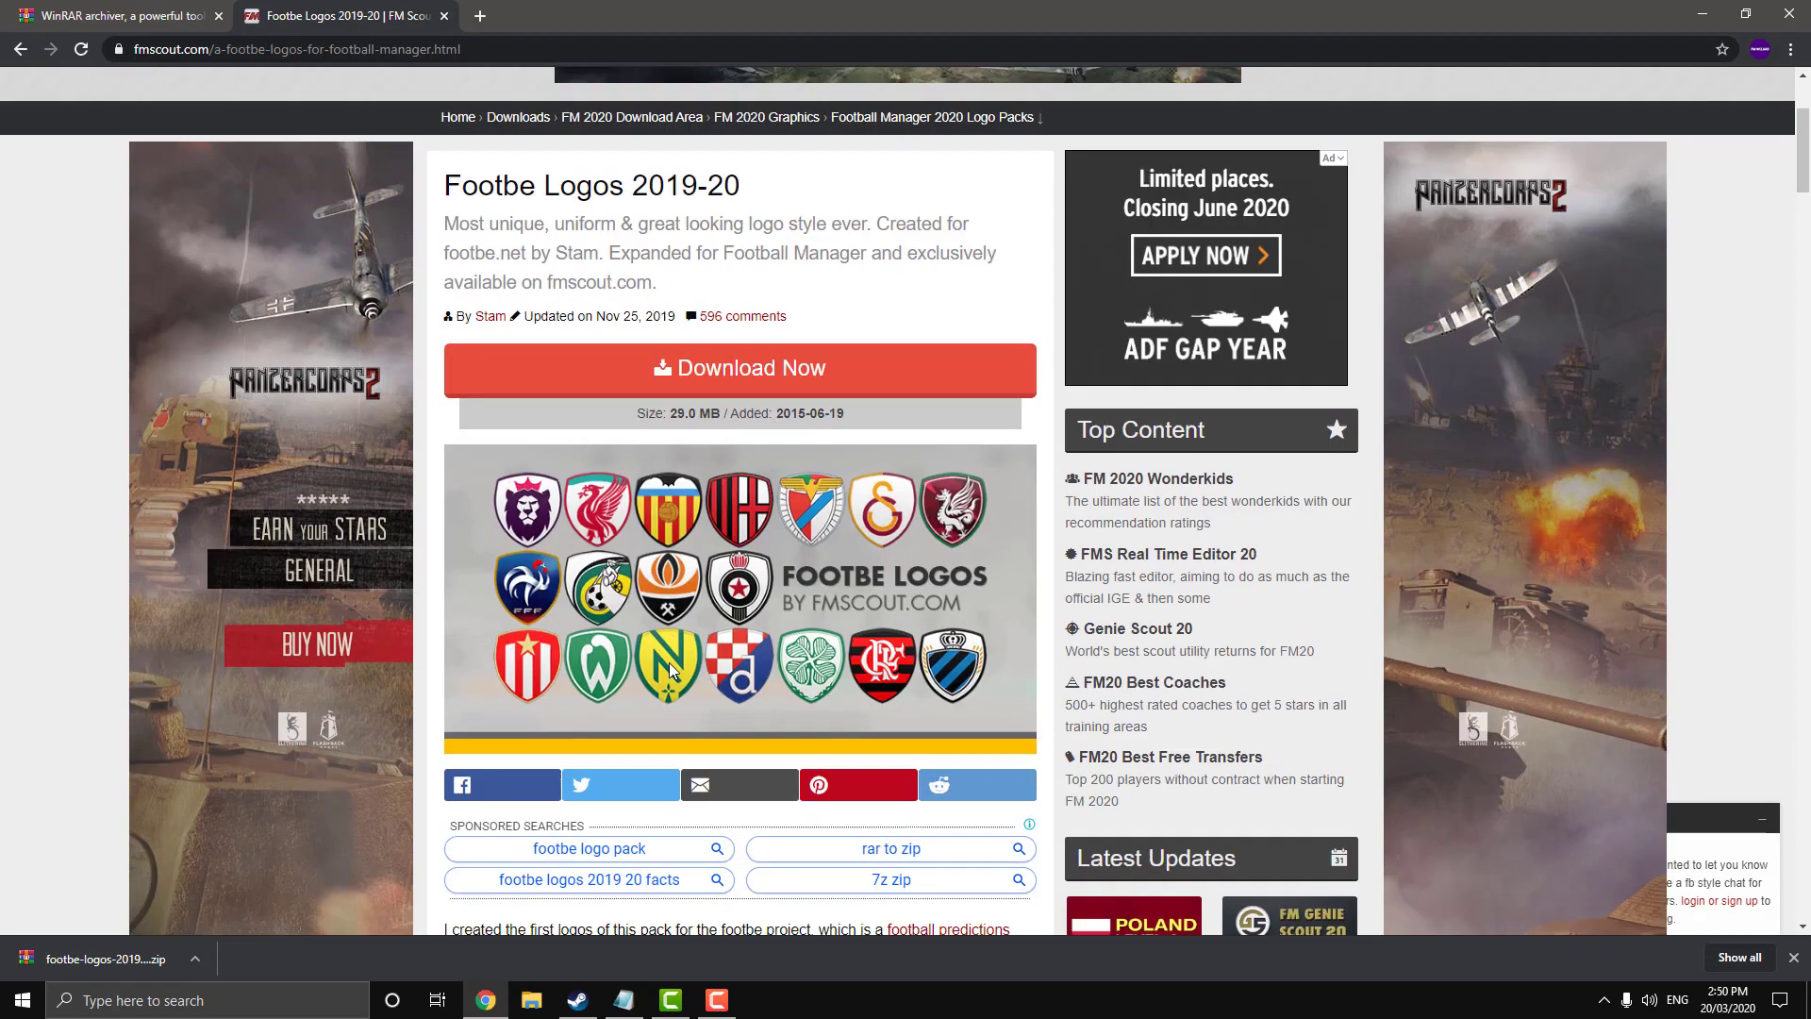
pyautogui.scroll(-7, 562, 590)
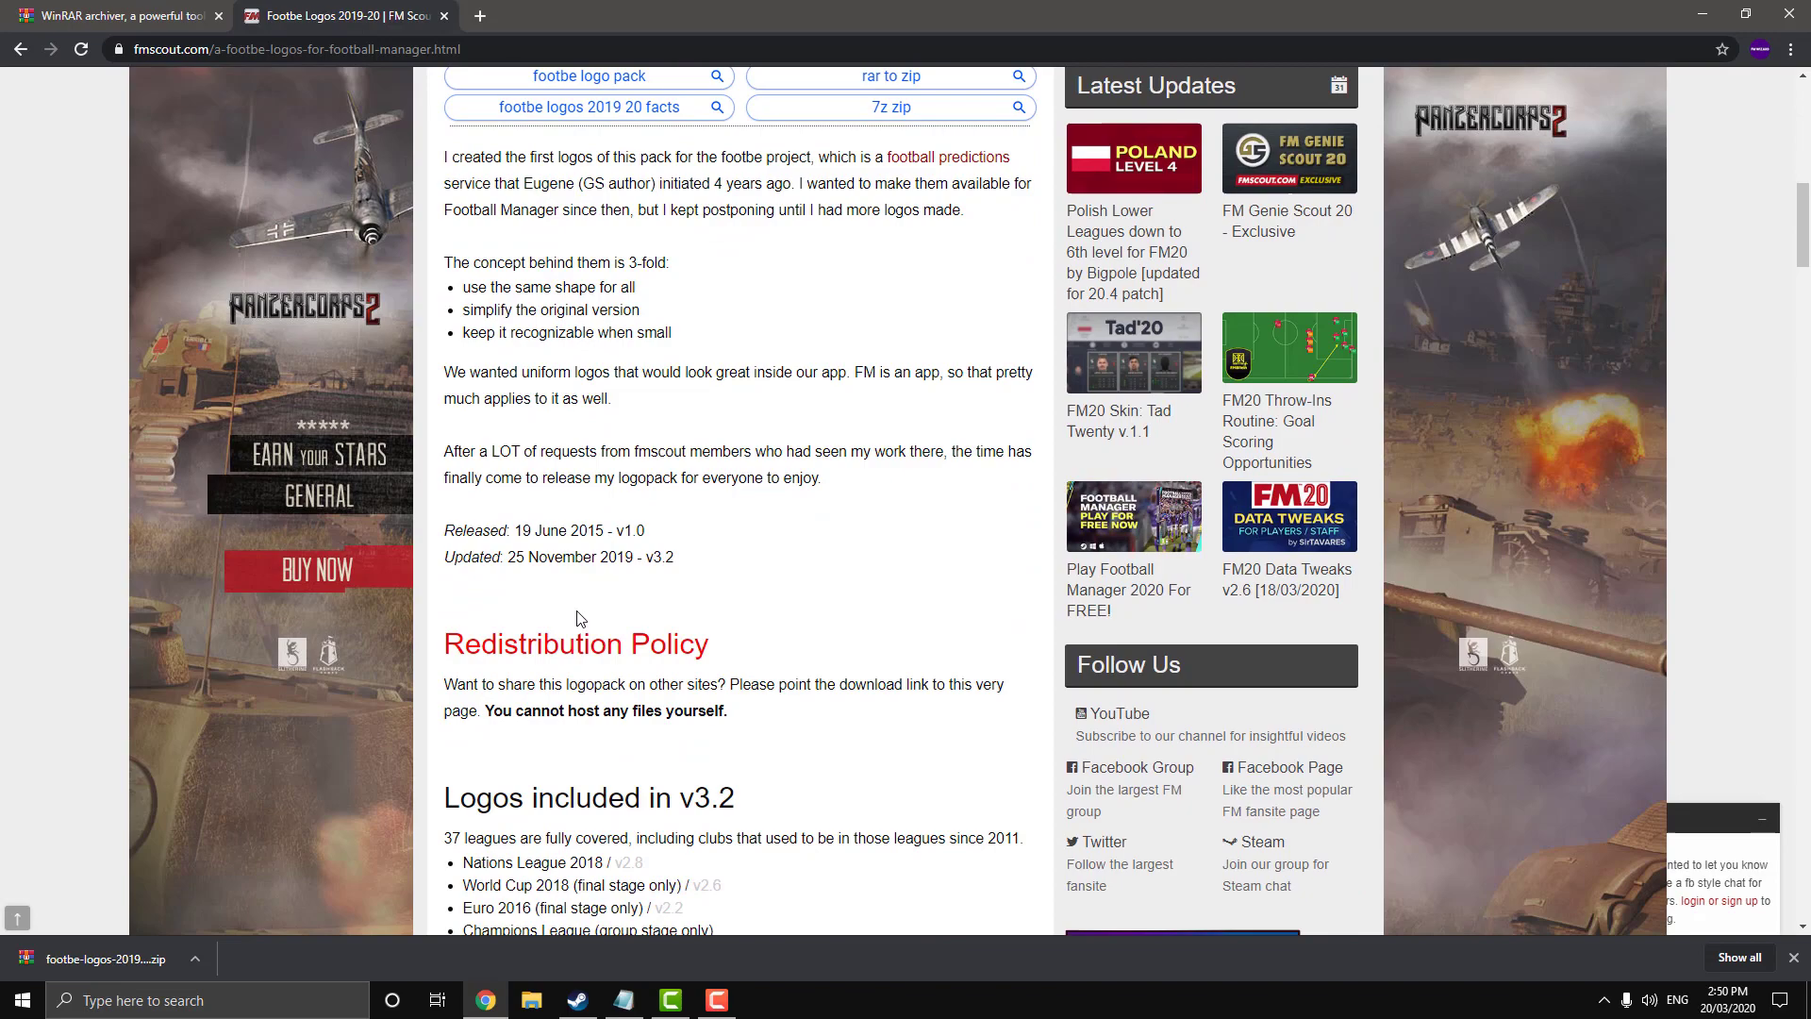
pyautogui.scroll(-3, 583, 624)
pyautogui.scroll(13, 594, 634)
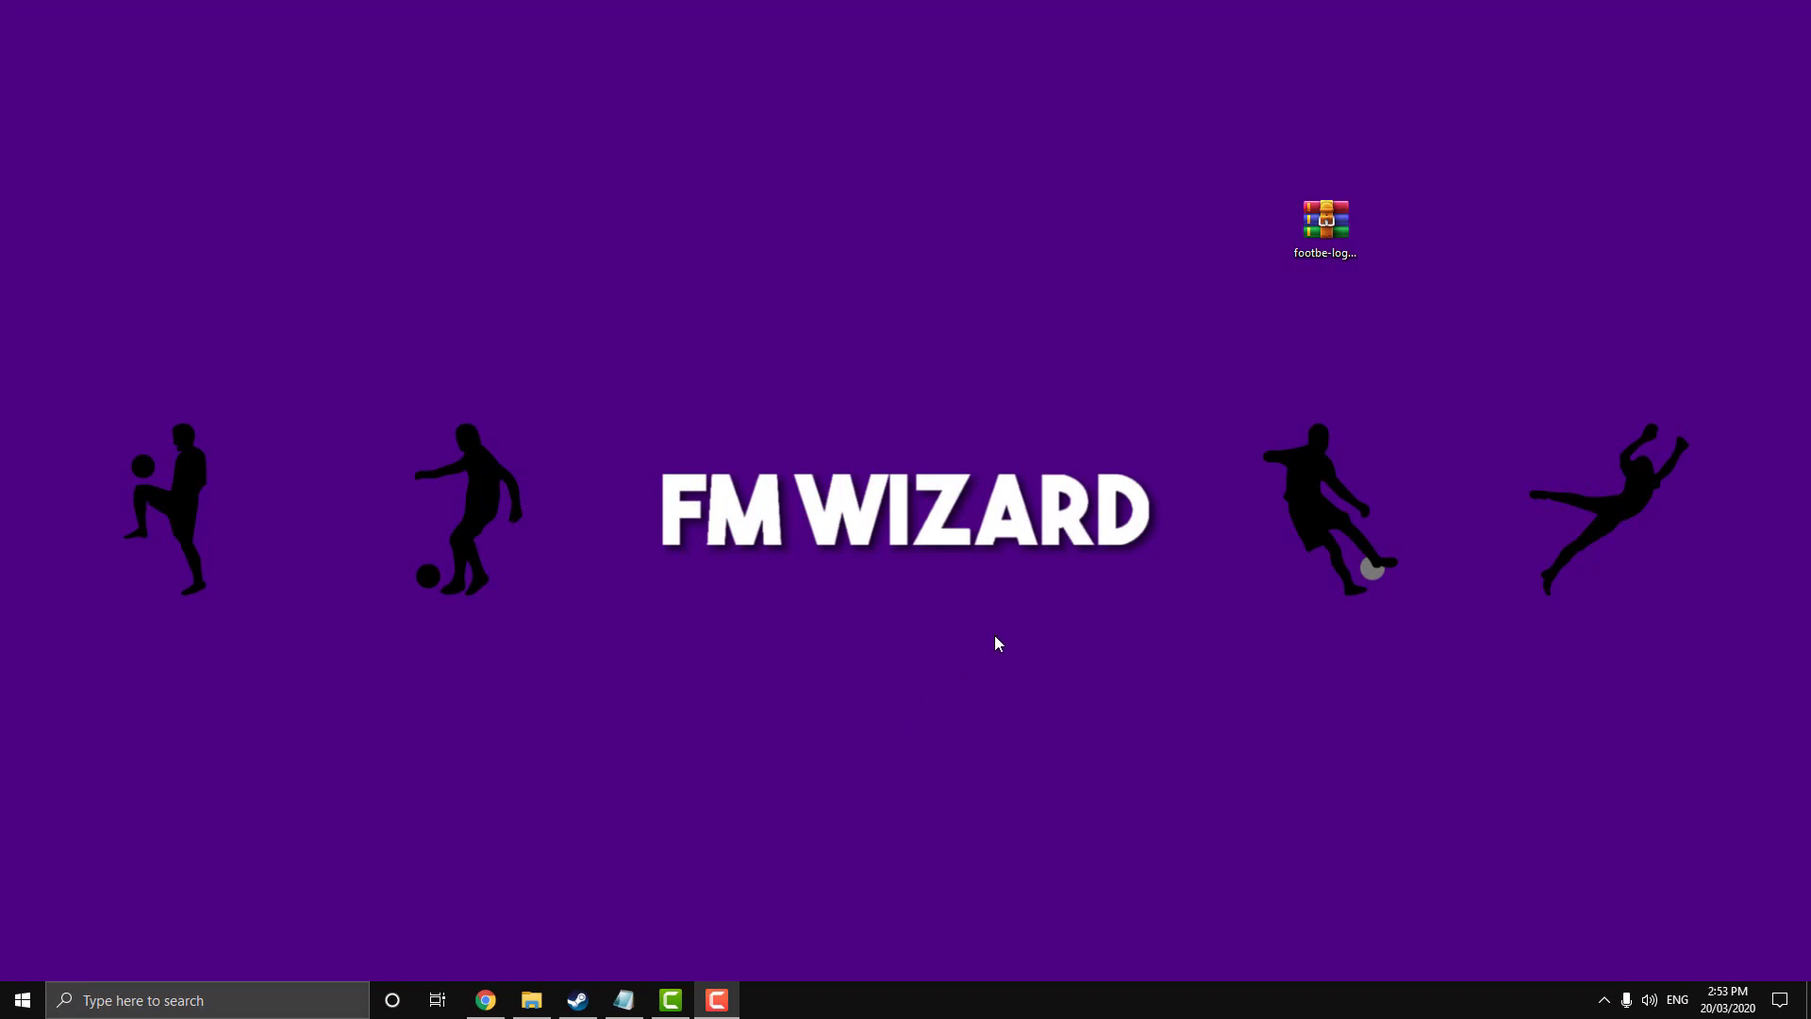
# - Extract the Footbe logos archive on the desktop into the folder footbe-logos-2019-v3.2, and rearrange the archive and folder icons
pyautogui.click(1321, 238)
pyautogui.rightClick(1319, 234)
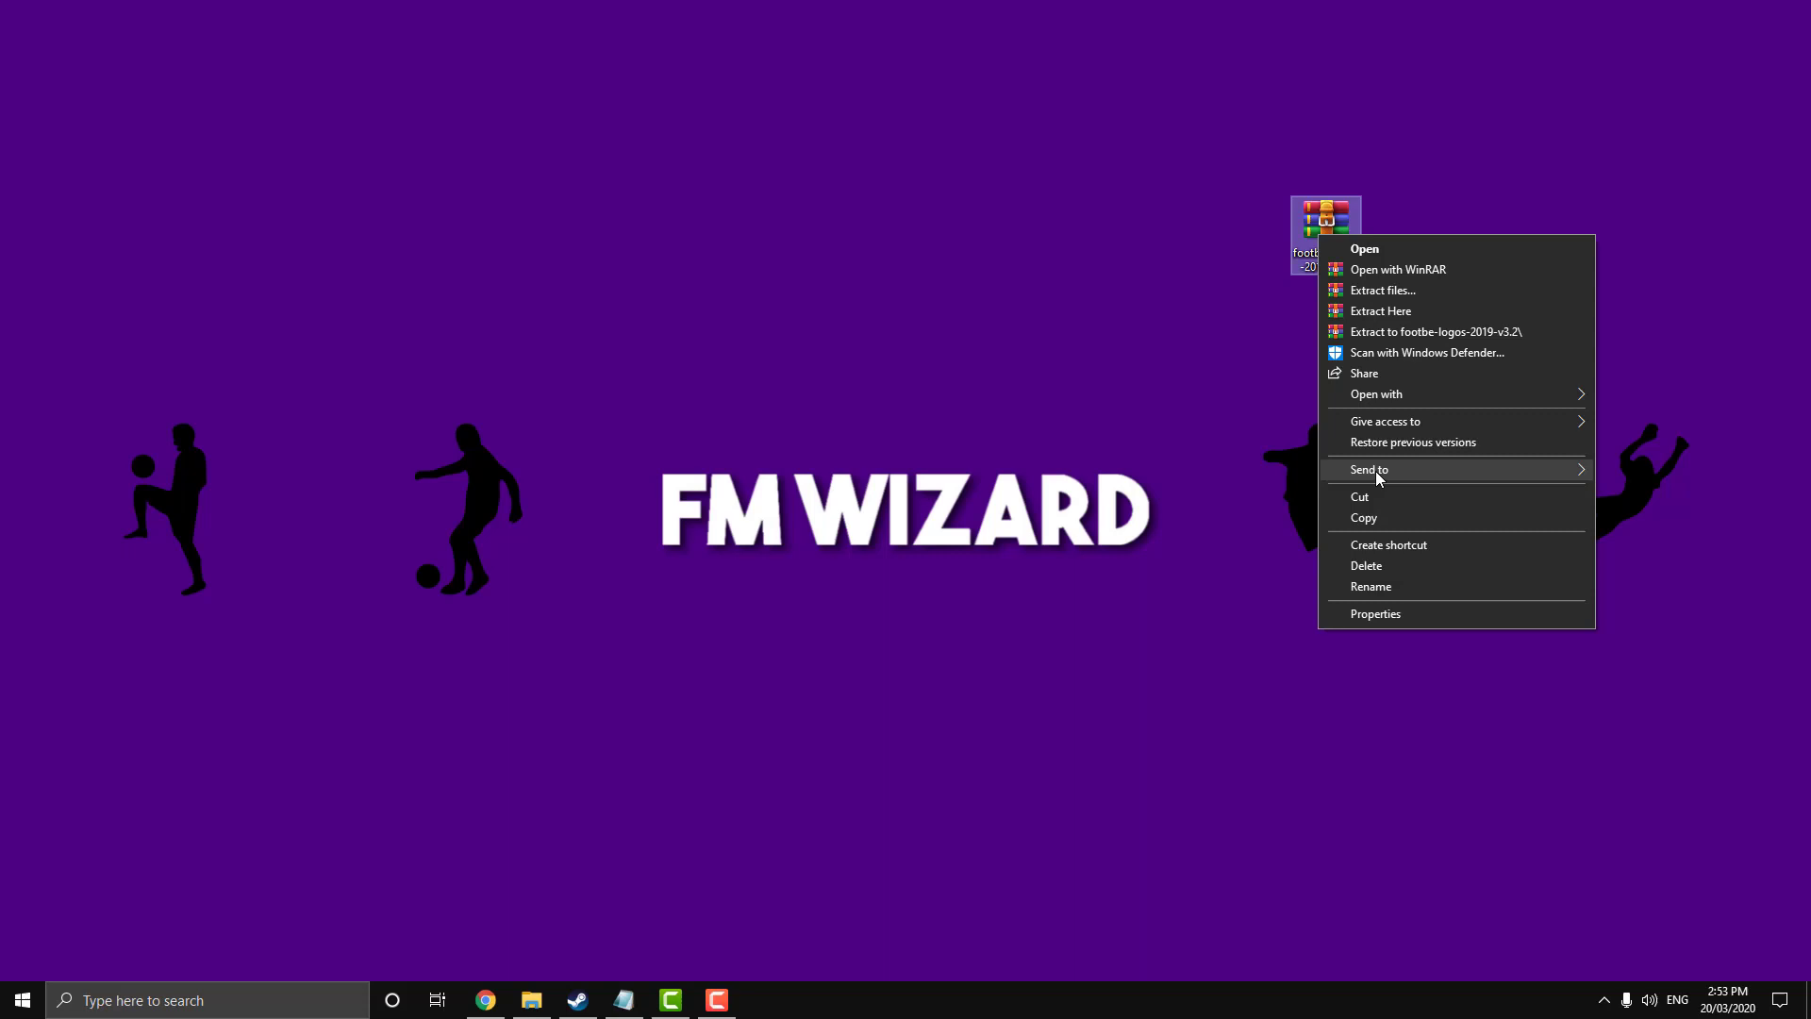
pyautogui.click(1382, 292)
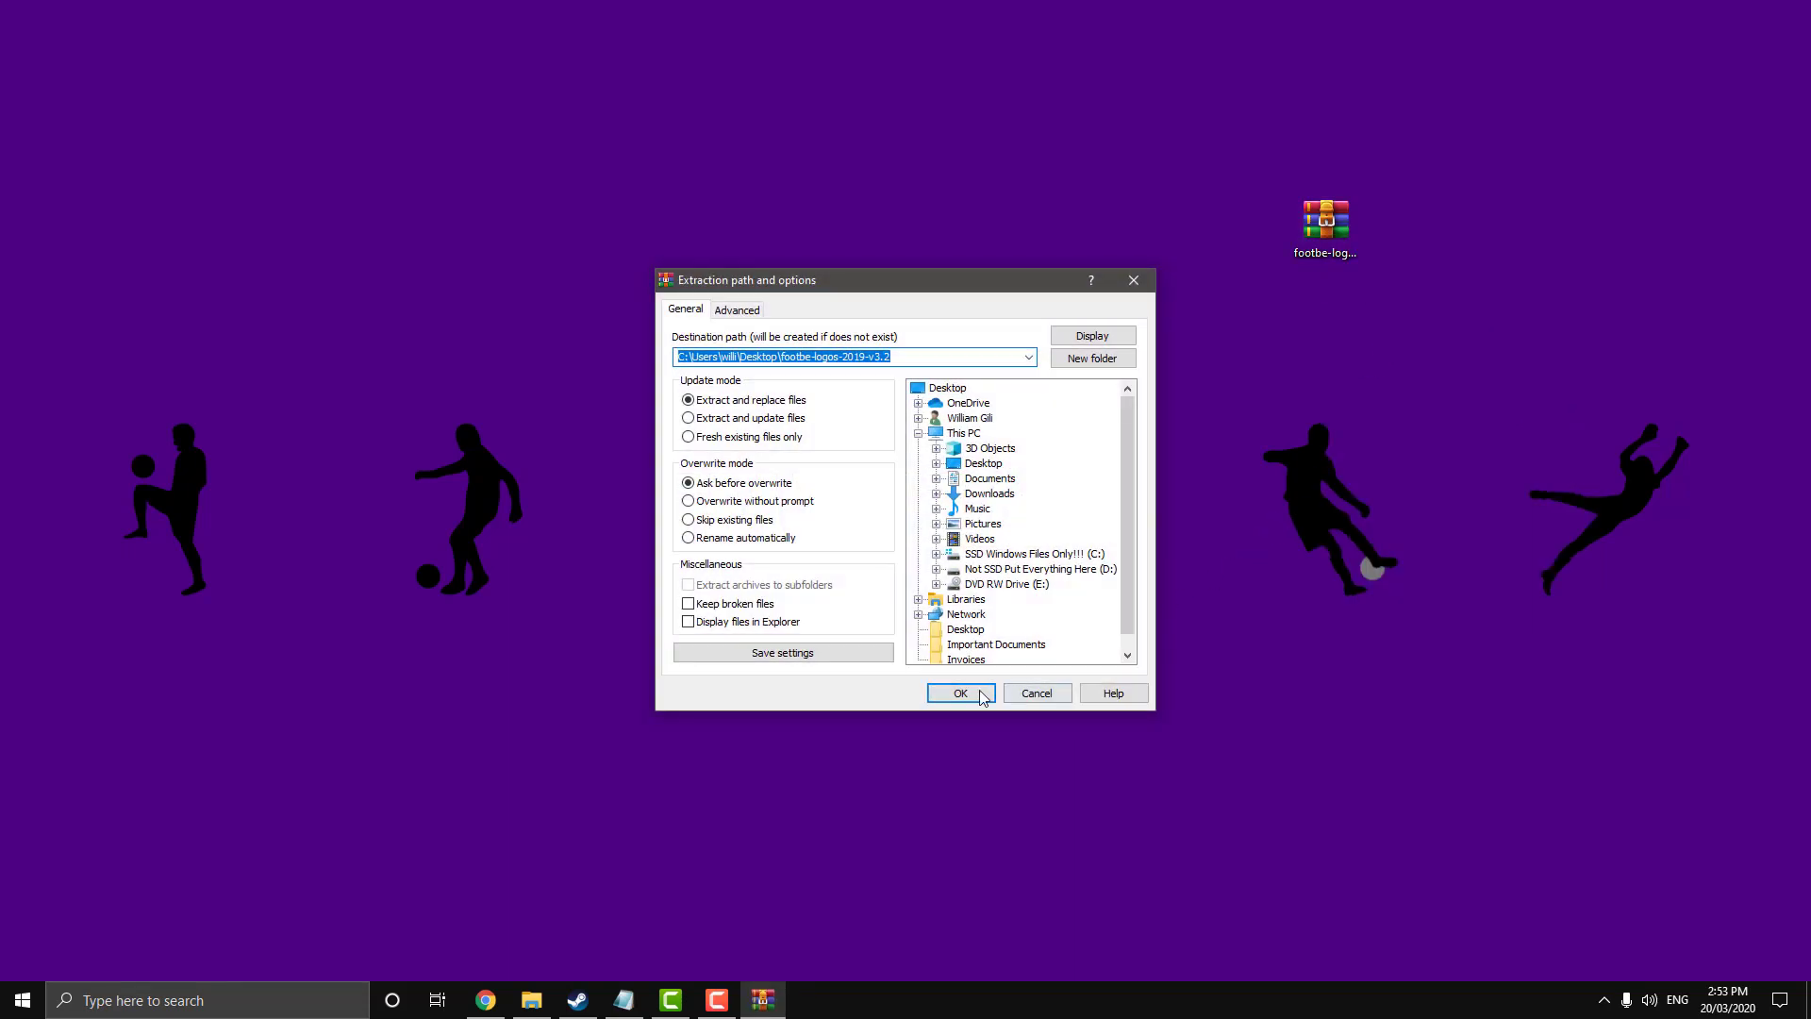
pyautogui.click(972, 695)
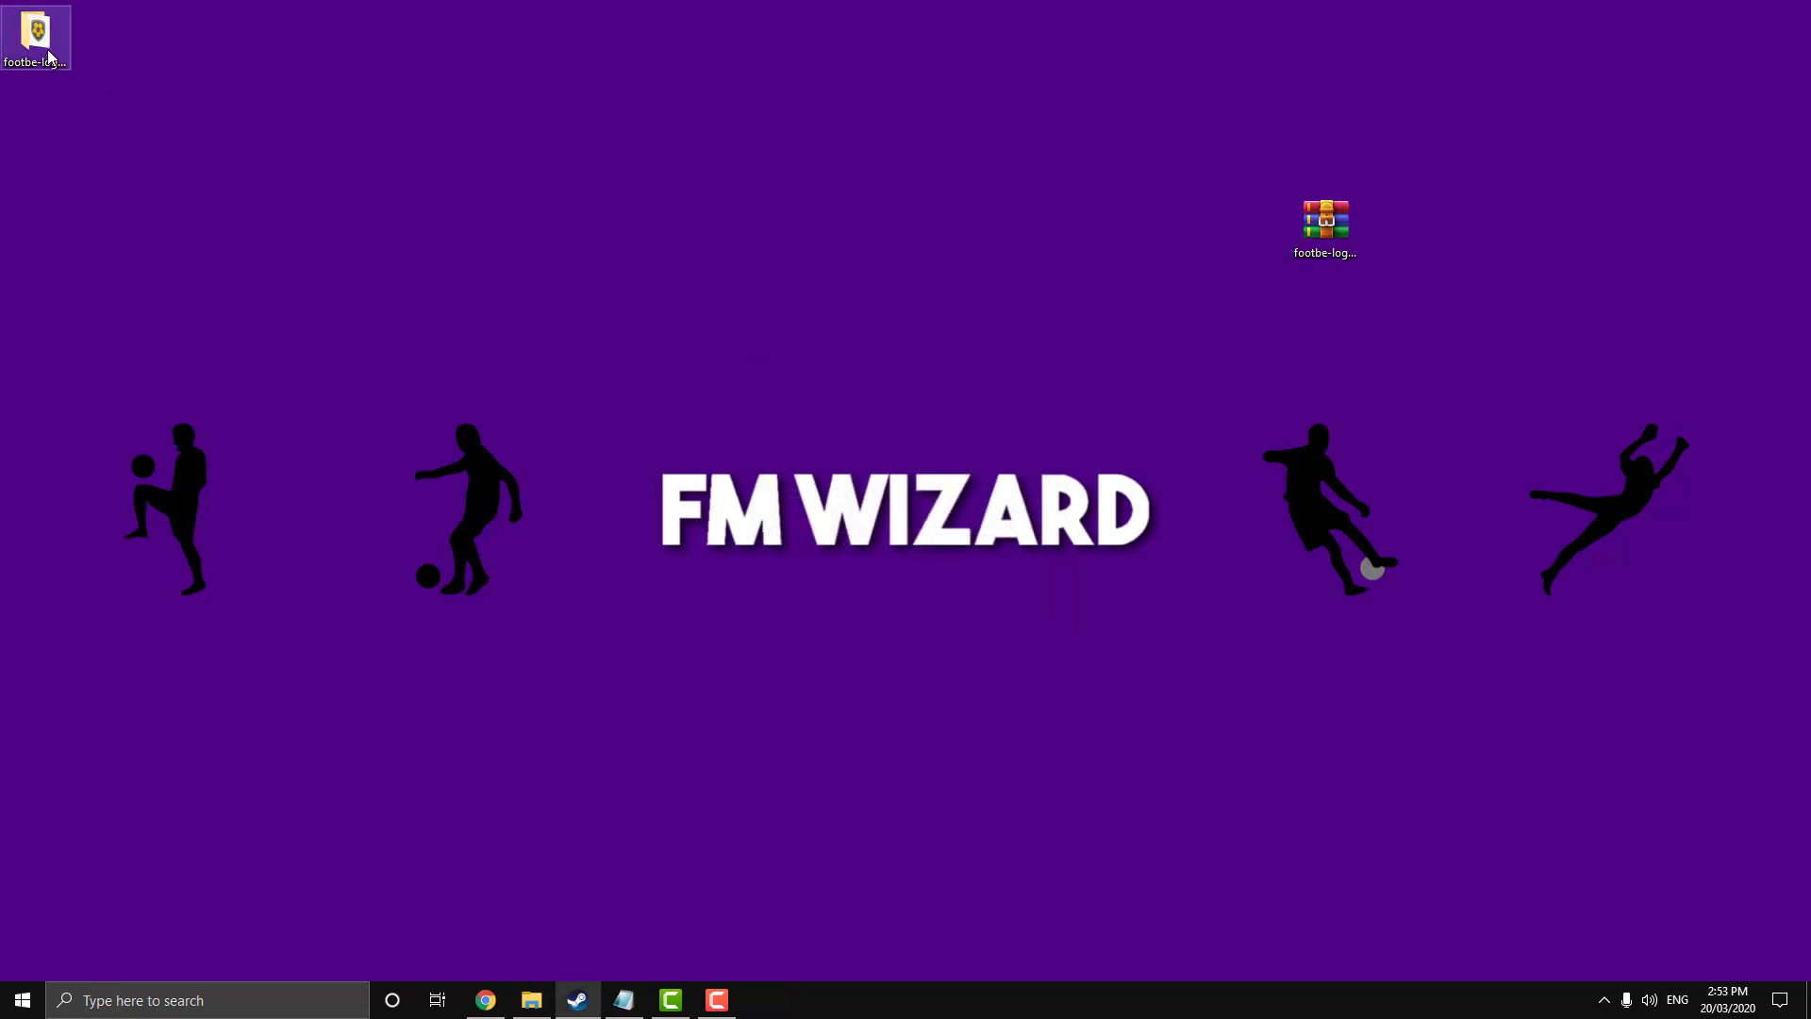
pyautogui.moveTo(48, 57); pyautogui.dragTo(1606, 121)
pyautogui.click(1319, 269)
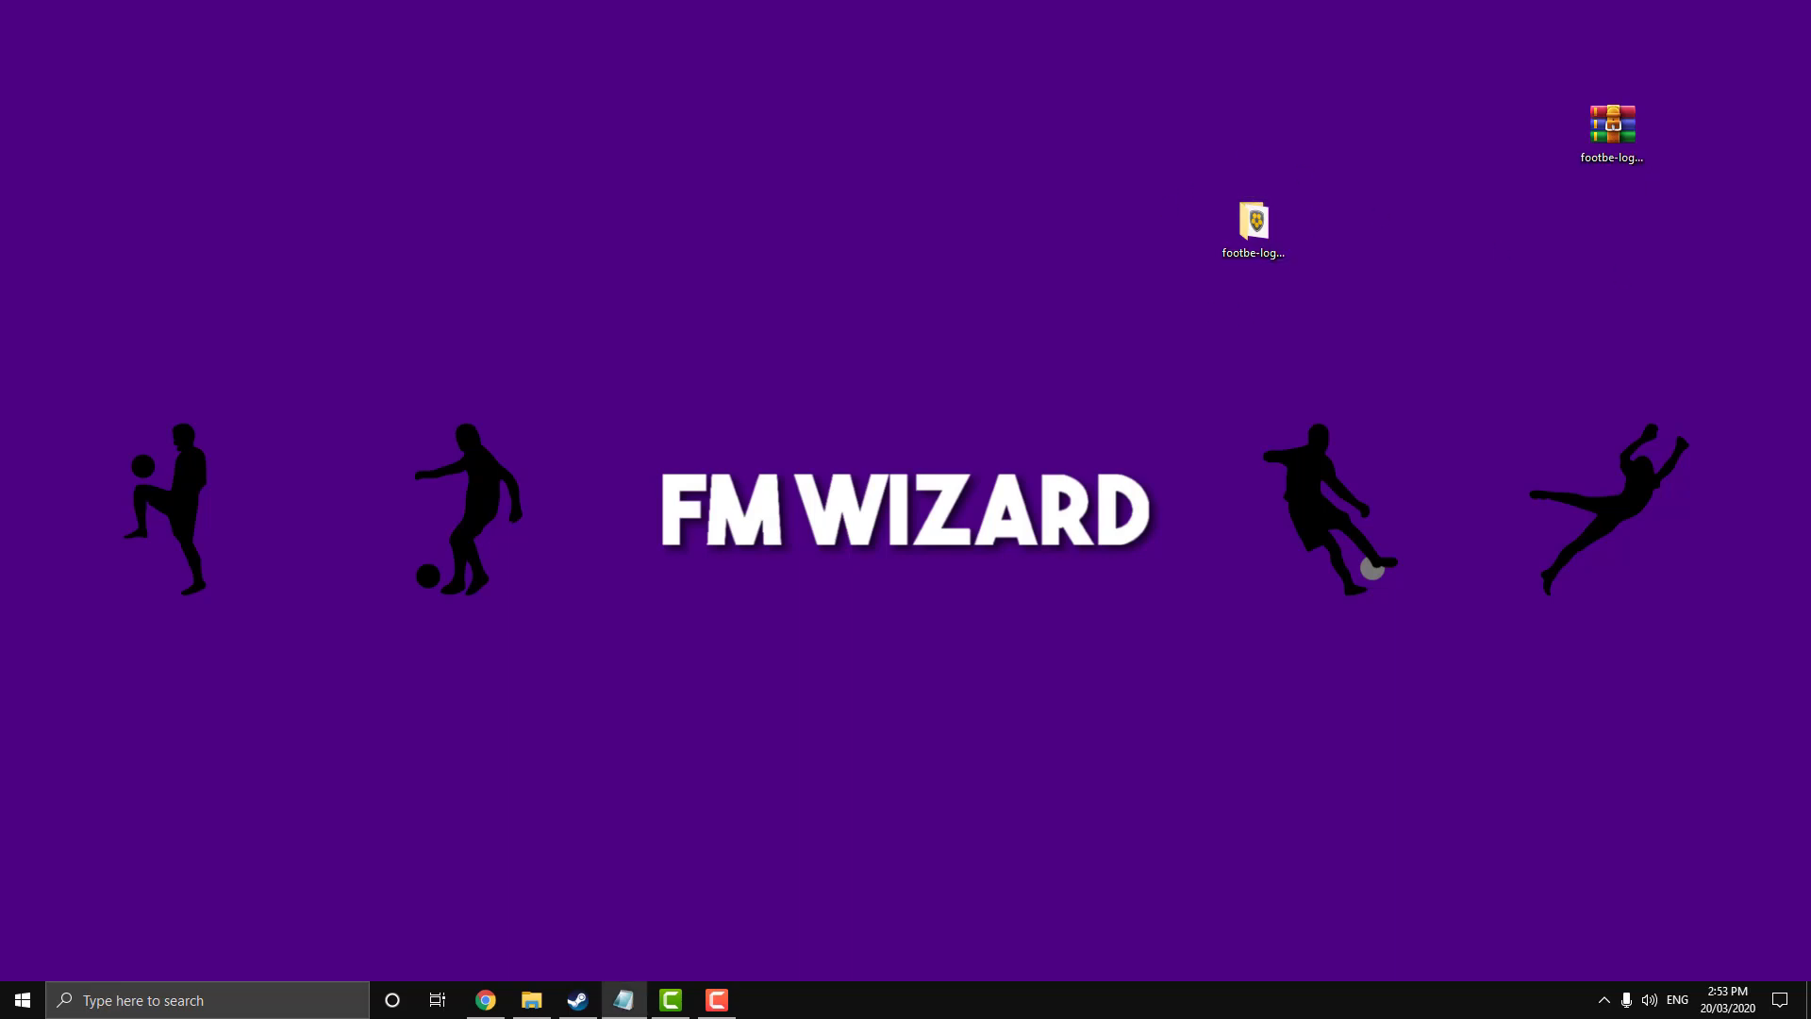
# - In File Explorer, go to the path C:\Users\*YourUser*\Documents\Sports Interactive\Football Manager 2020, replacing the placeholder with the account's user name
pyautogui.click(531, 1002)
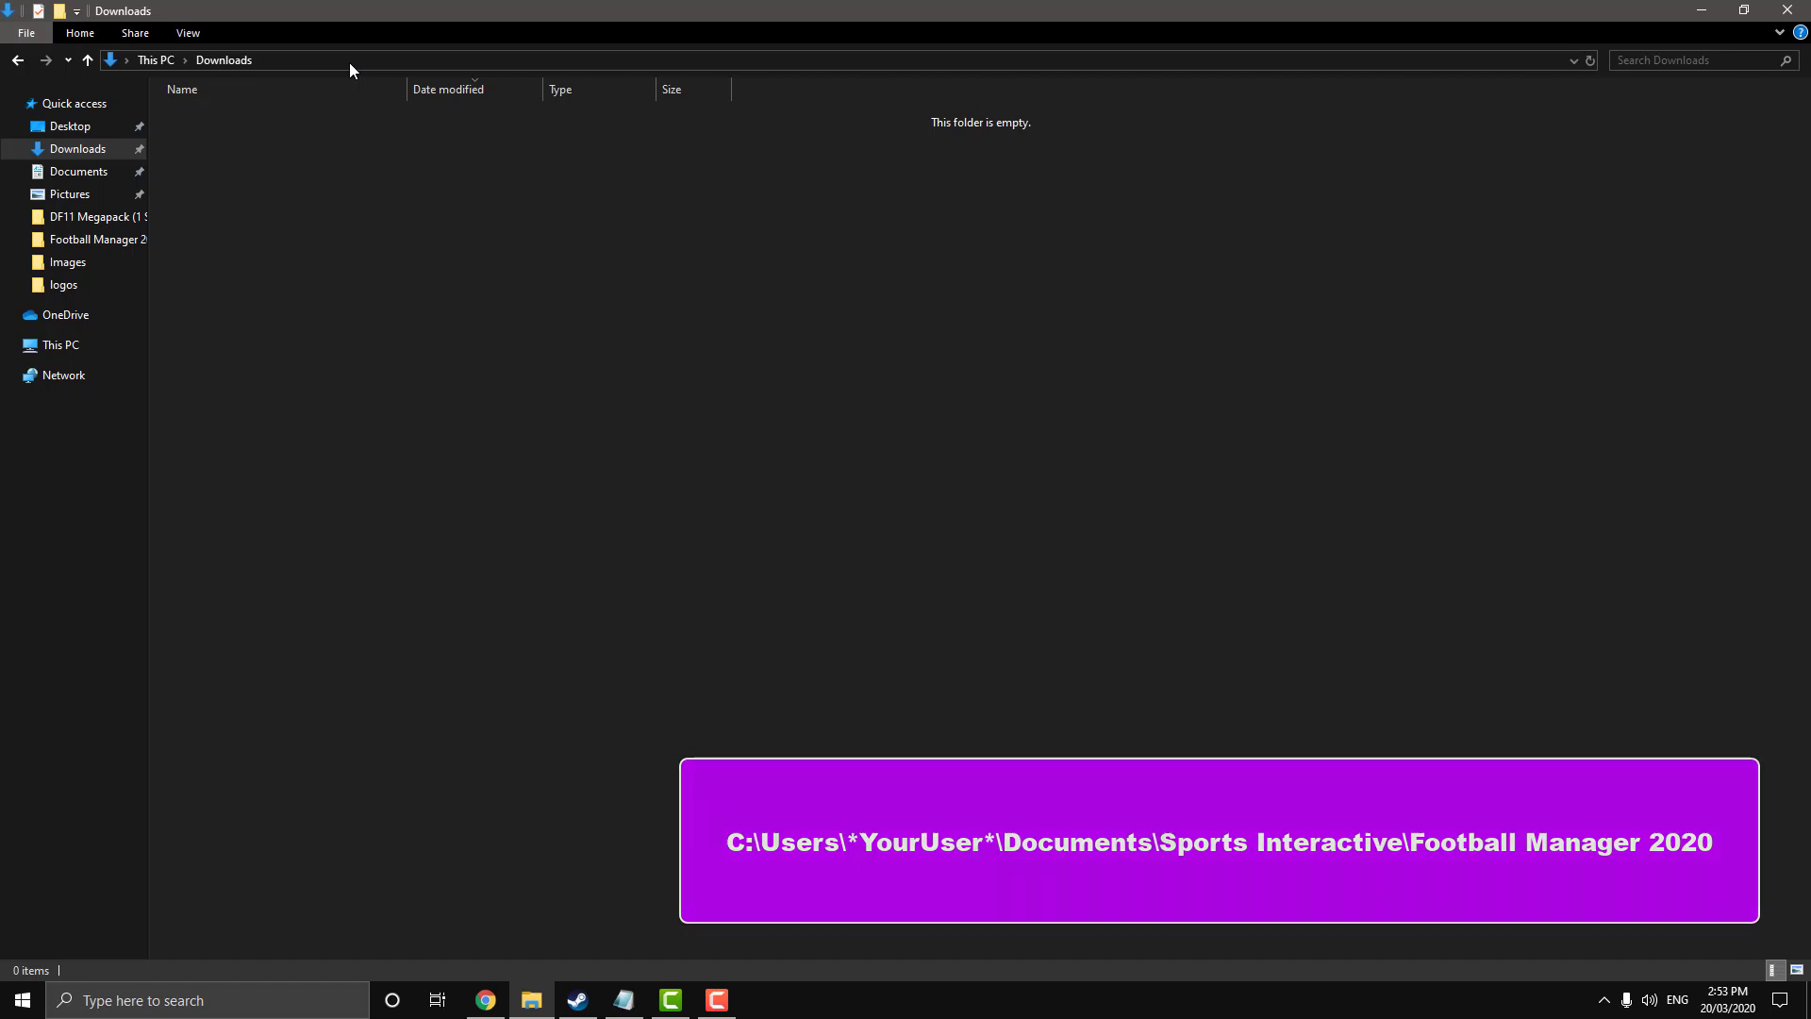
pyautogui.click(357, 62)
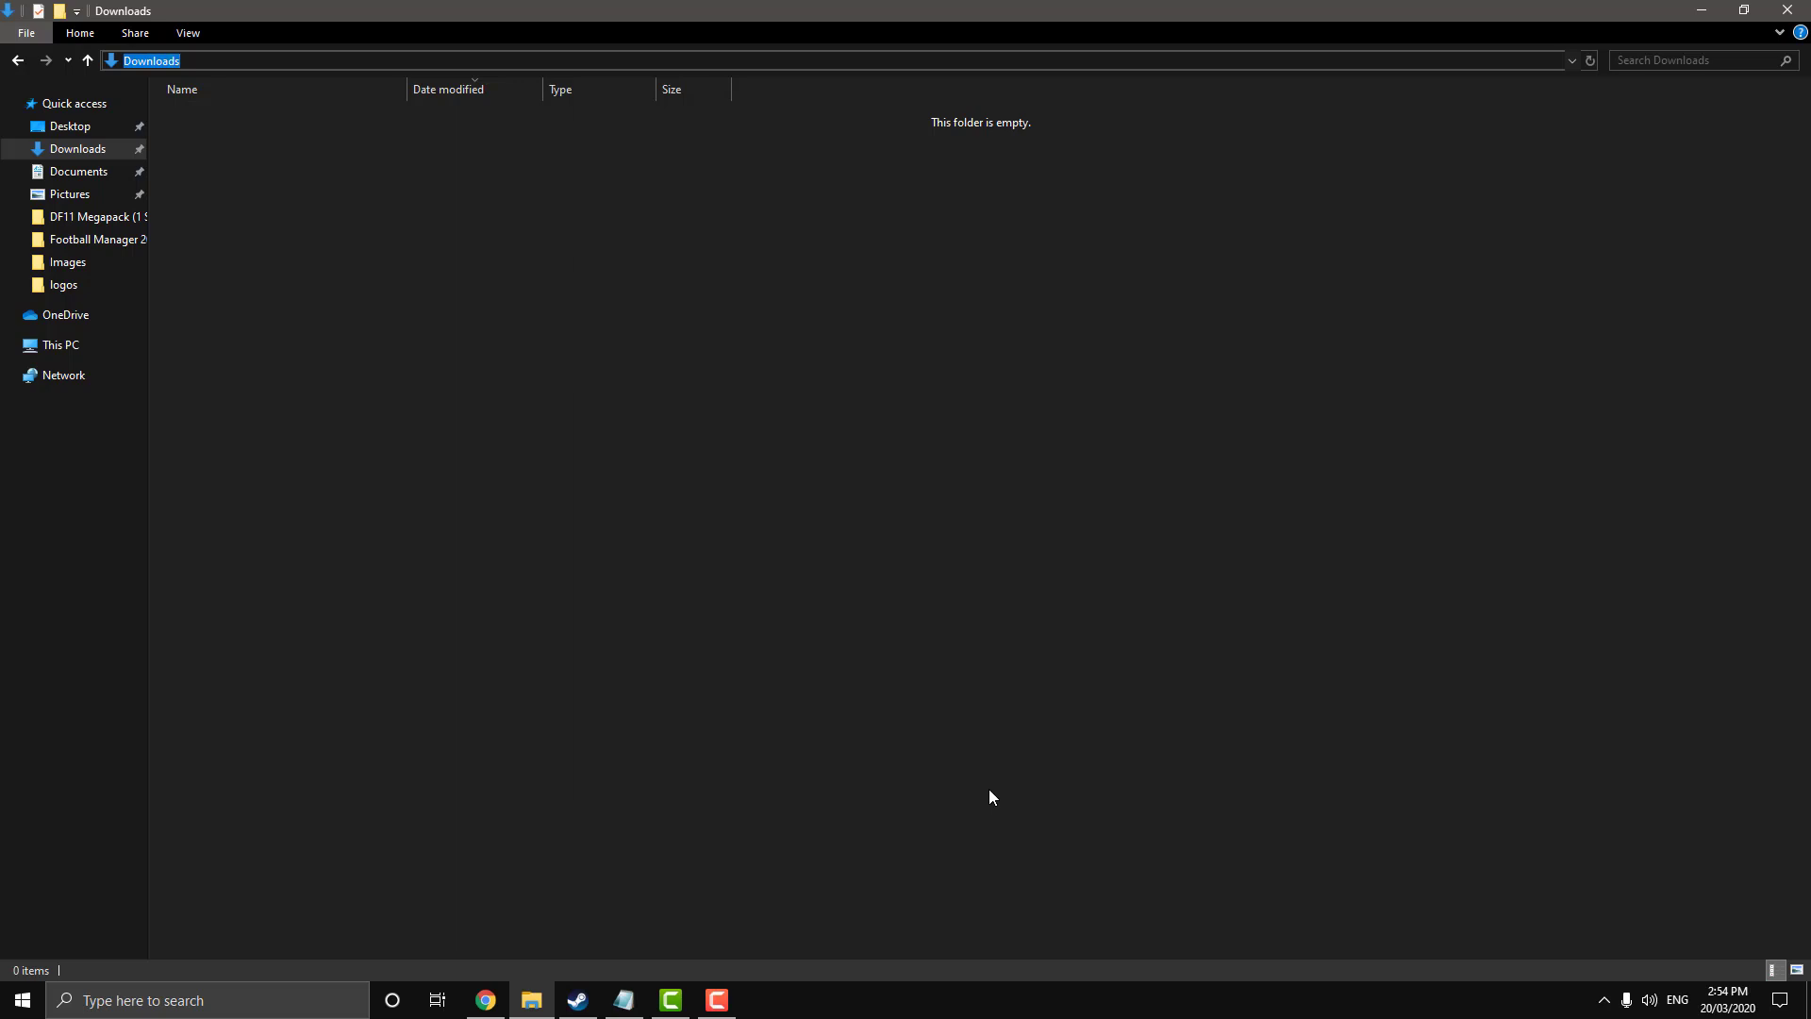
pyautogui.write('C:\\Users\\*YourUser*\\Documents\\Sports Interactive\\Football Manager 2020')
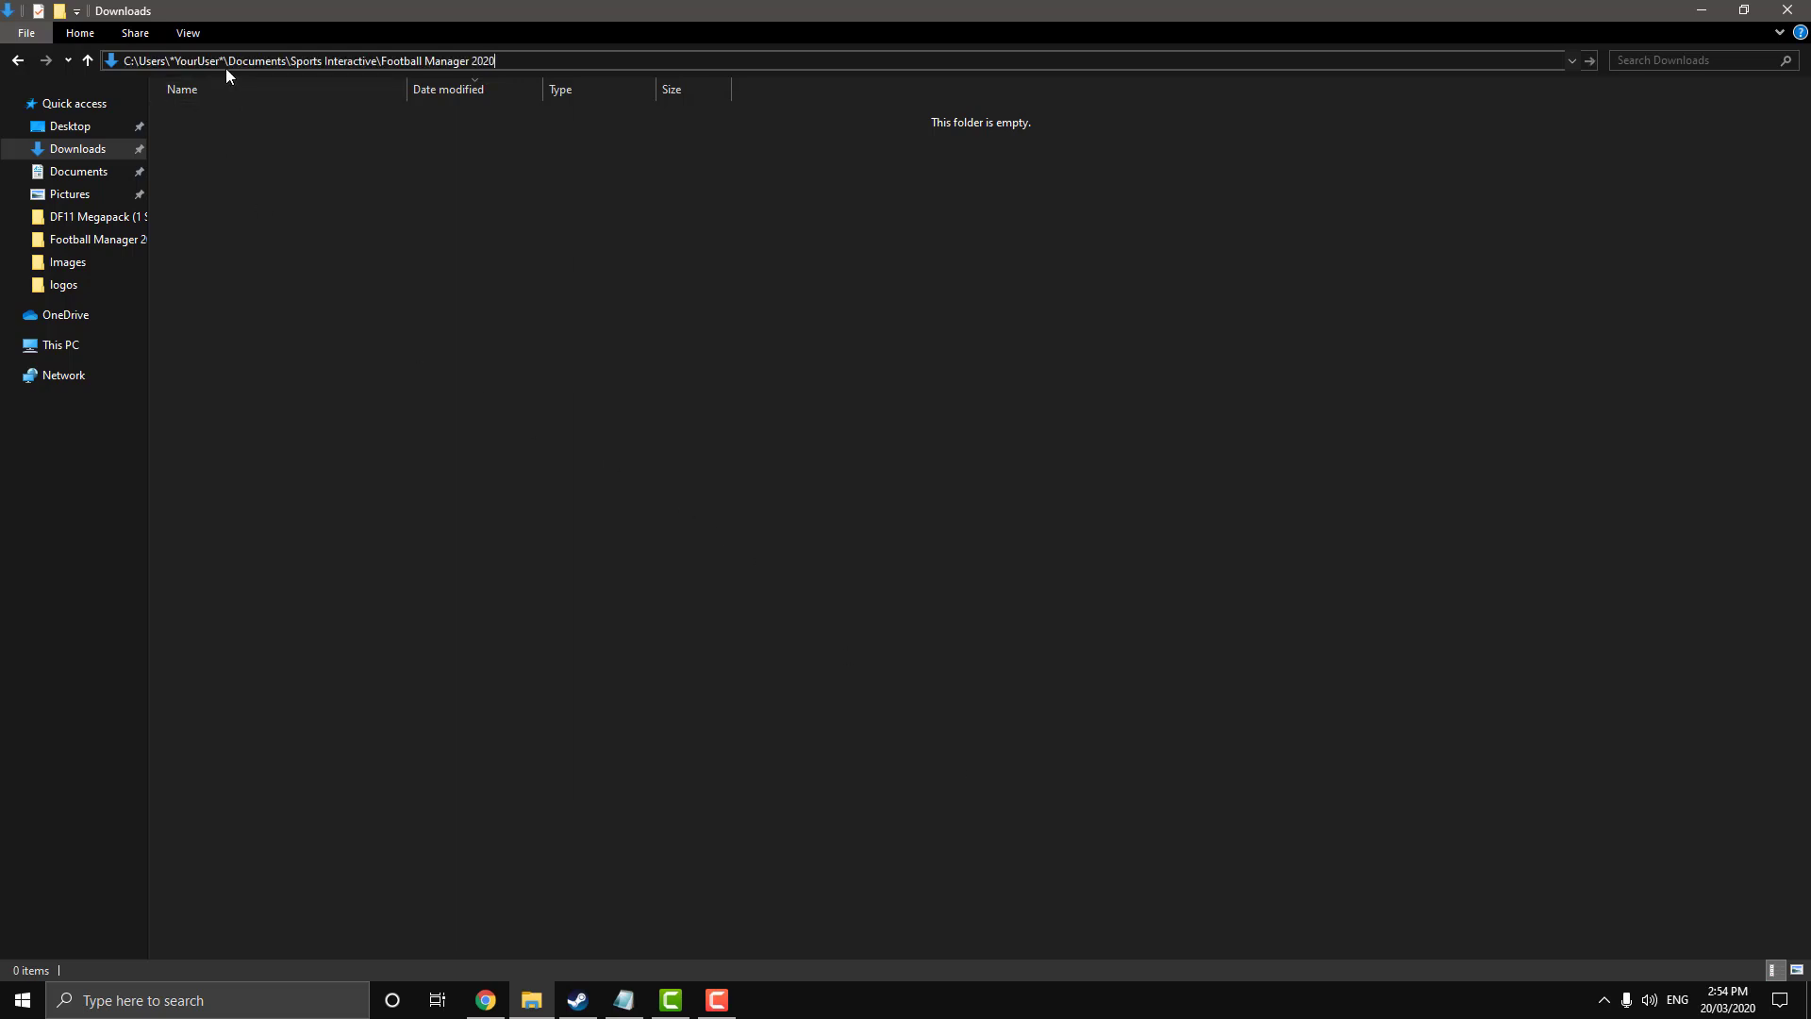
pyautogui.press('BackSpace')
pyautogui.press('BackSpace')
pyautogui.press('BackSpace')
pyautogui.press('BackSpace')
pyautogui.press('BackSpace')
pyautogui.press('BackSpace')
pyautogui.press('BackSpace')
pyautogui.press('BackSpace')
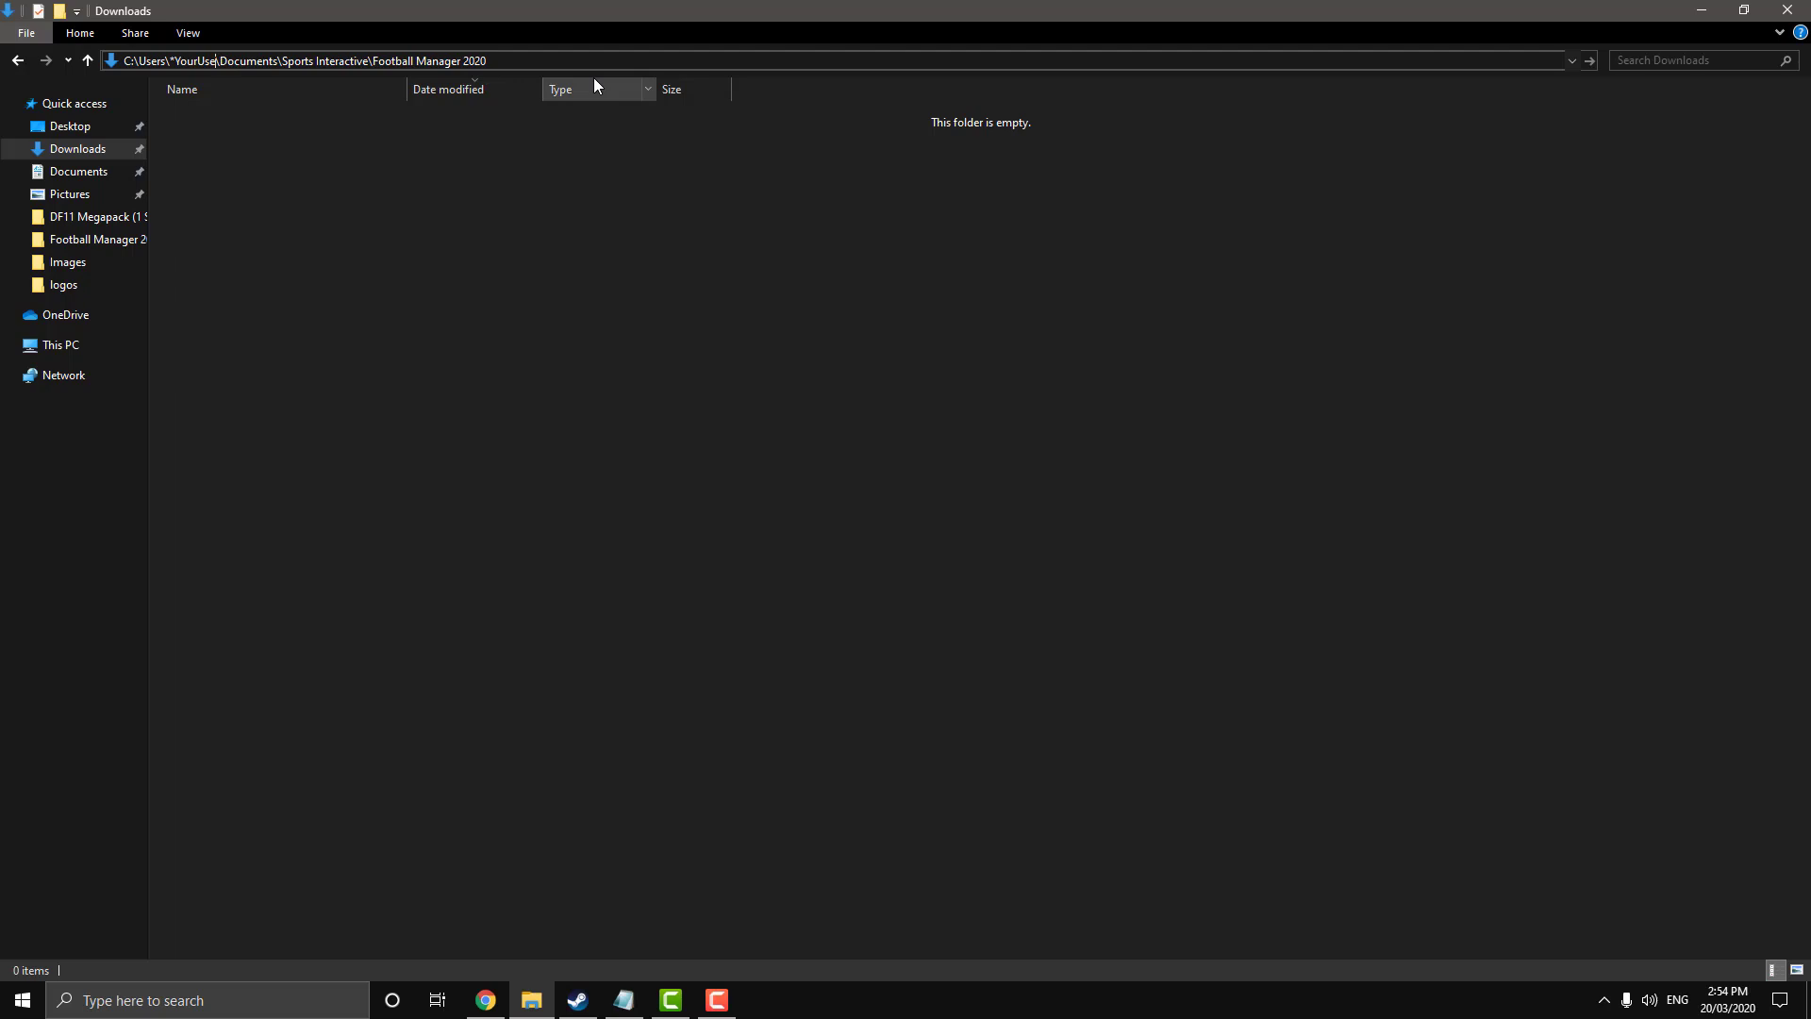
pyautogui.press('BackSpace')
pyautogui.press('BackSpace')
pyautogui.press('BackSpace')
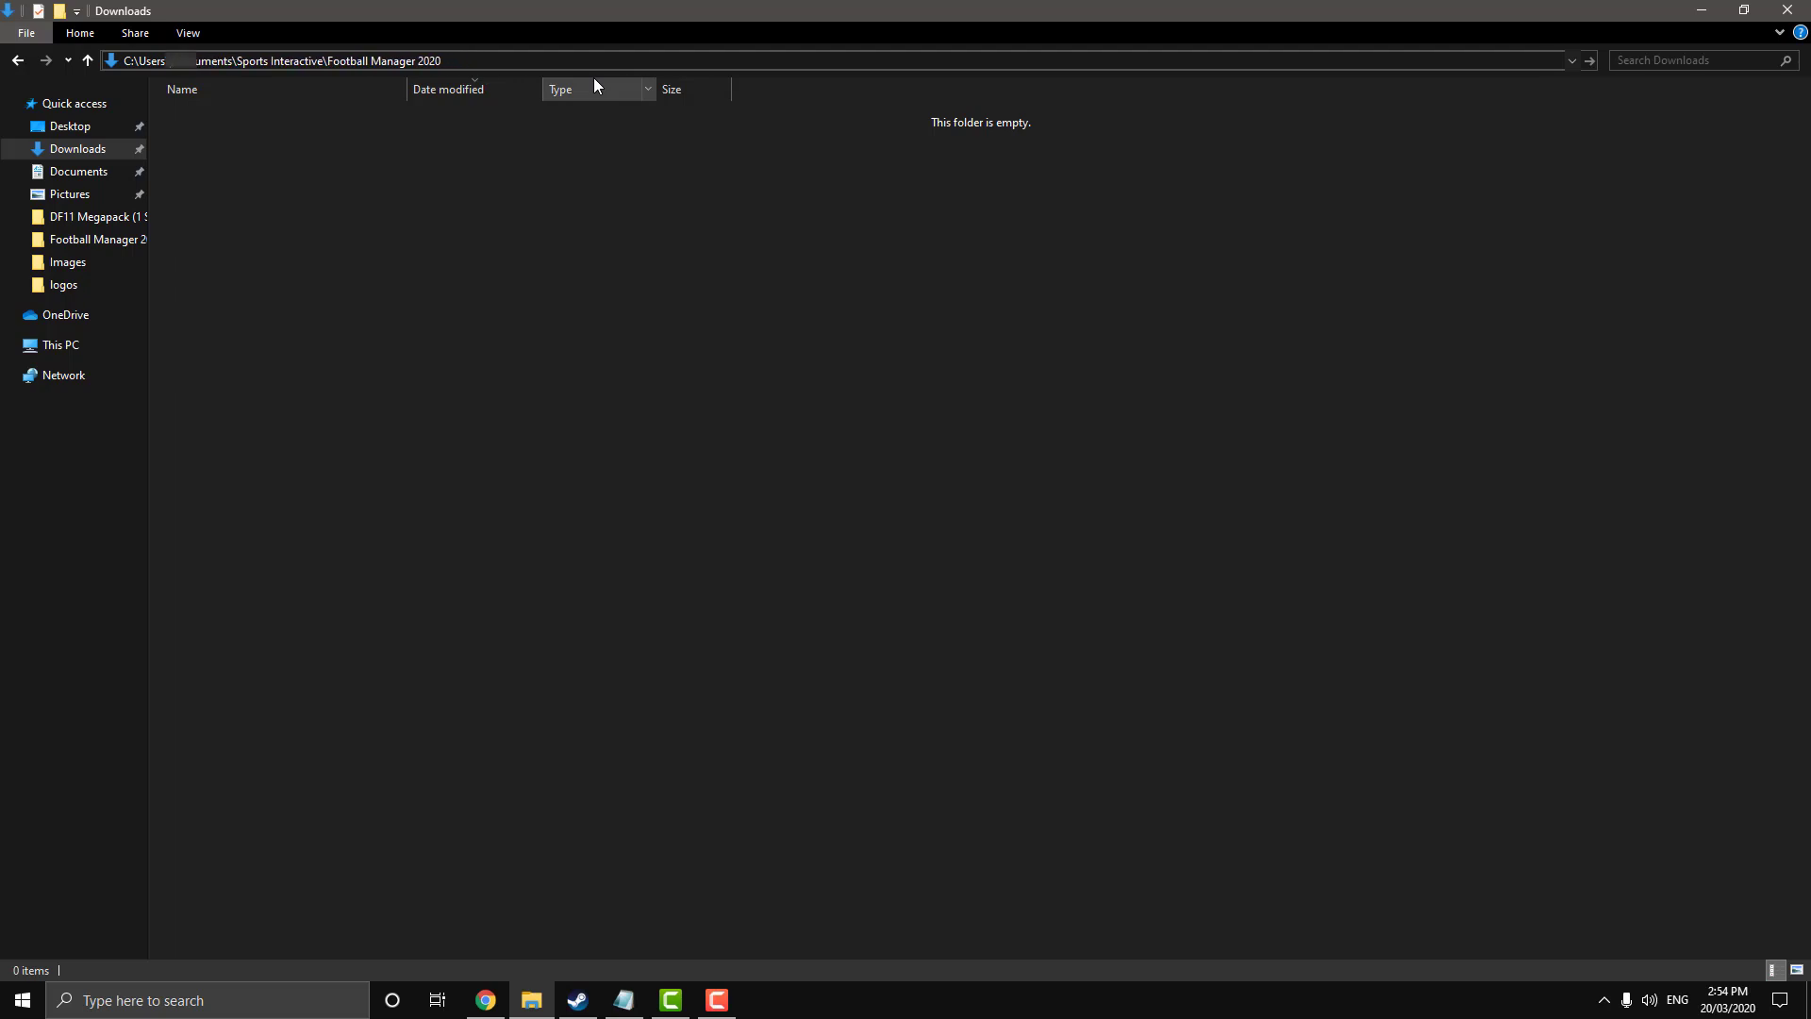
pyautogui.press('BackSpace')
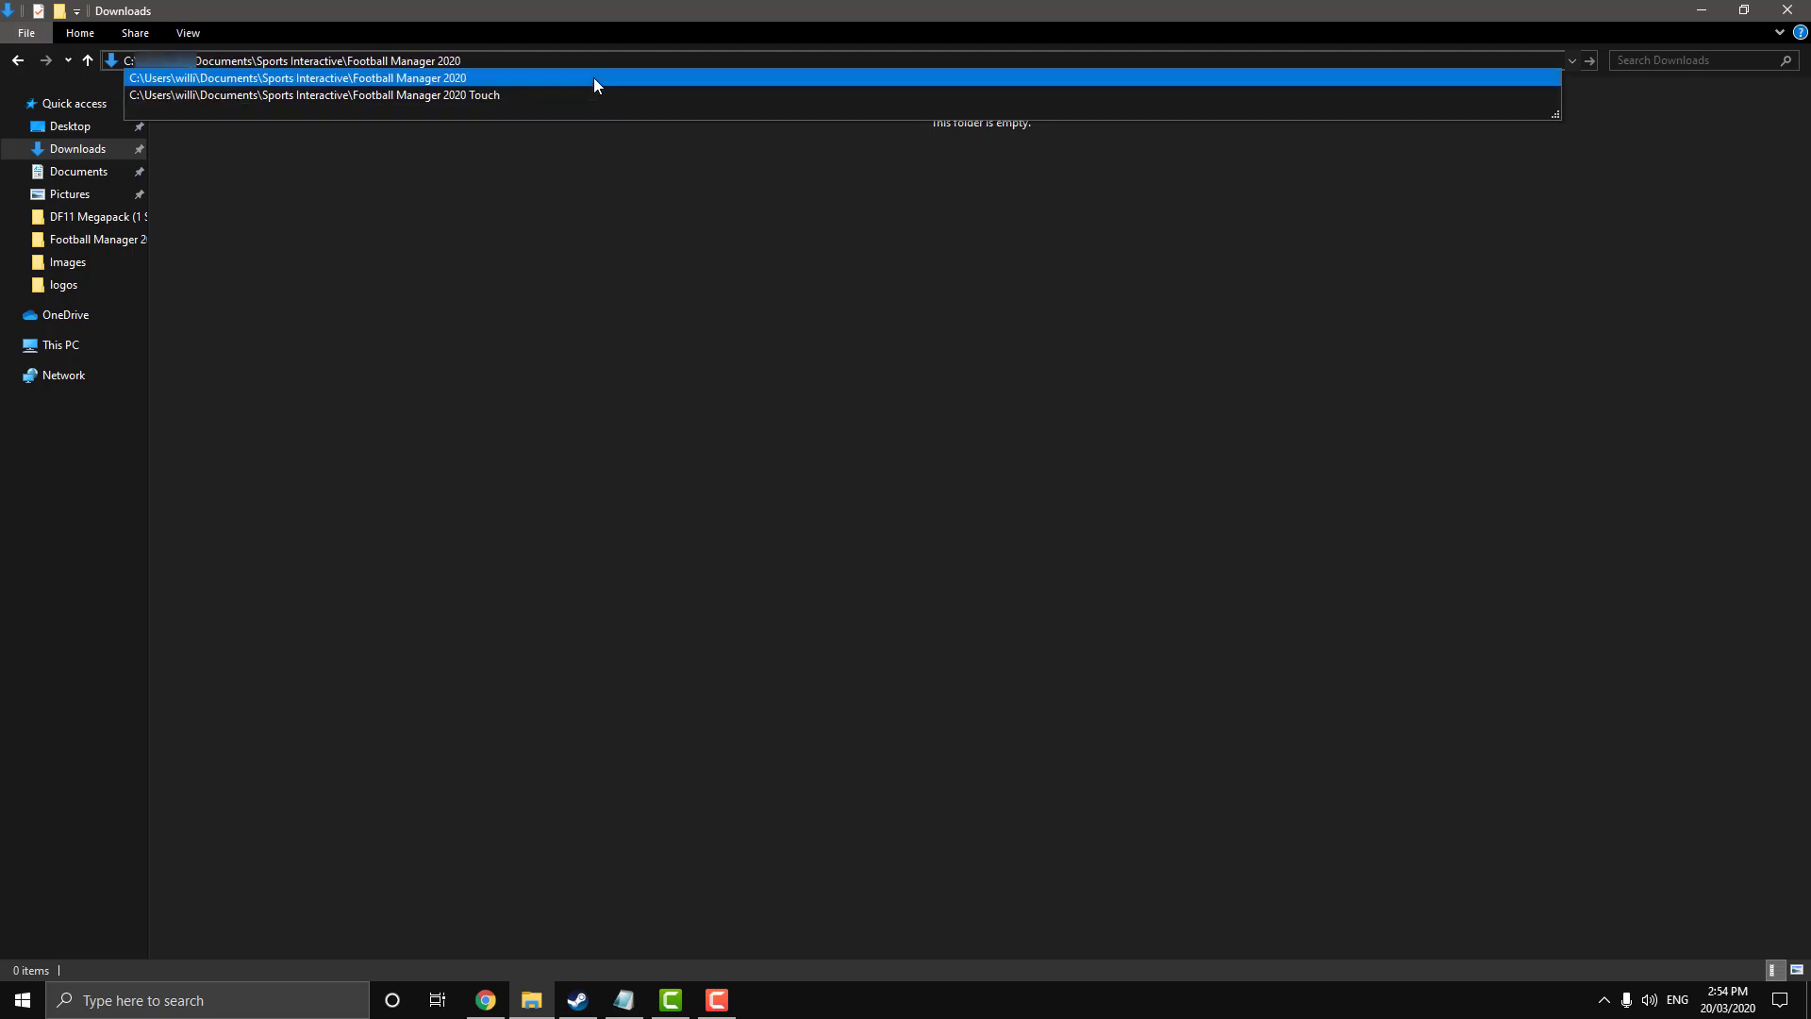
pyautogui.press('Return')
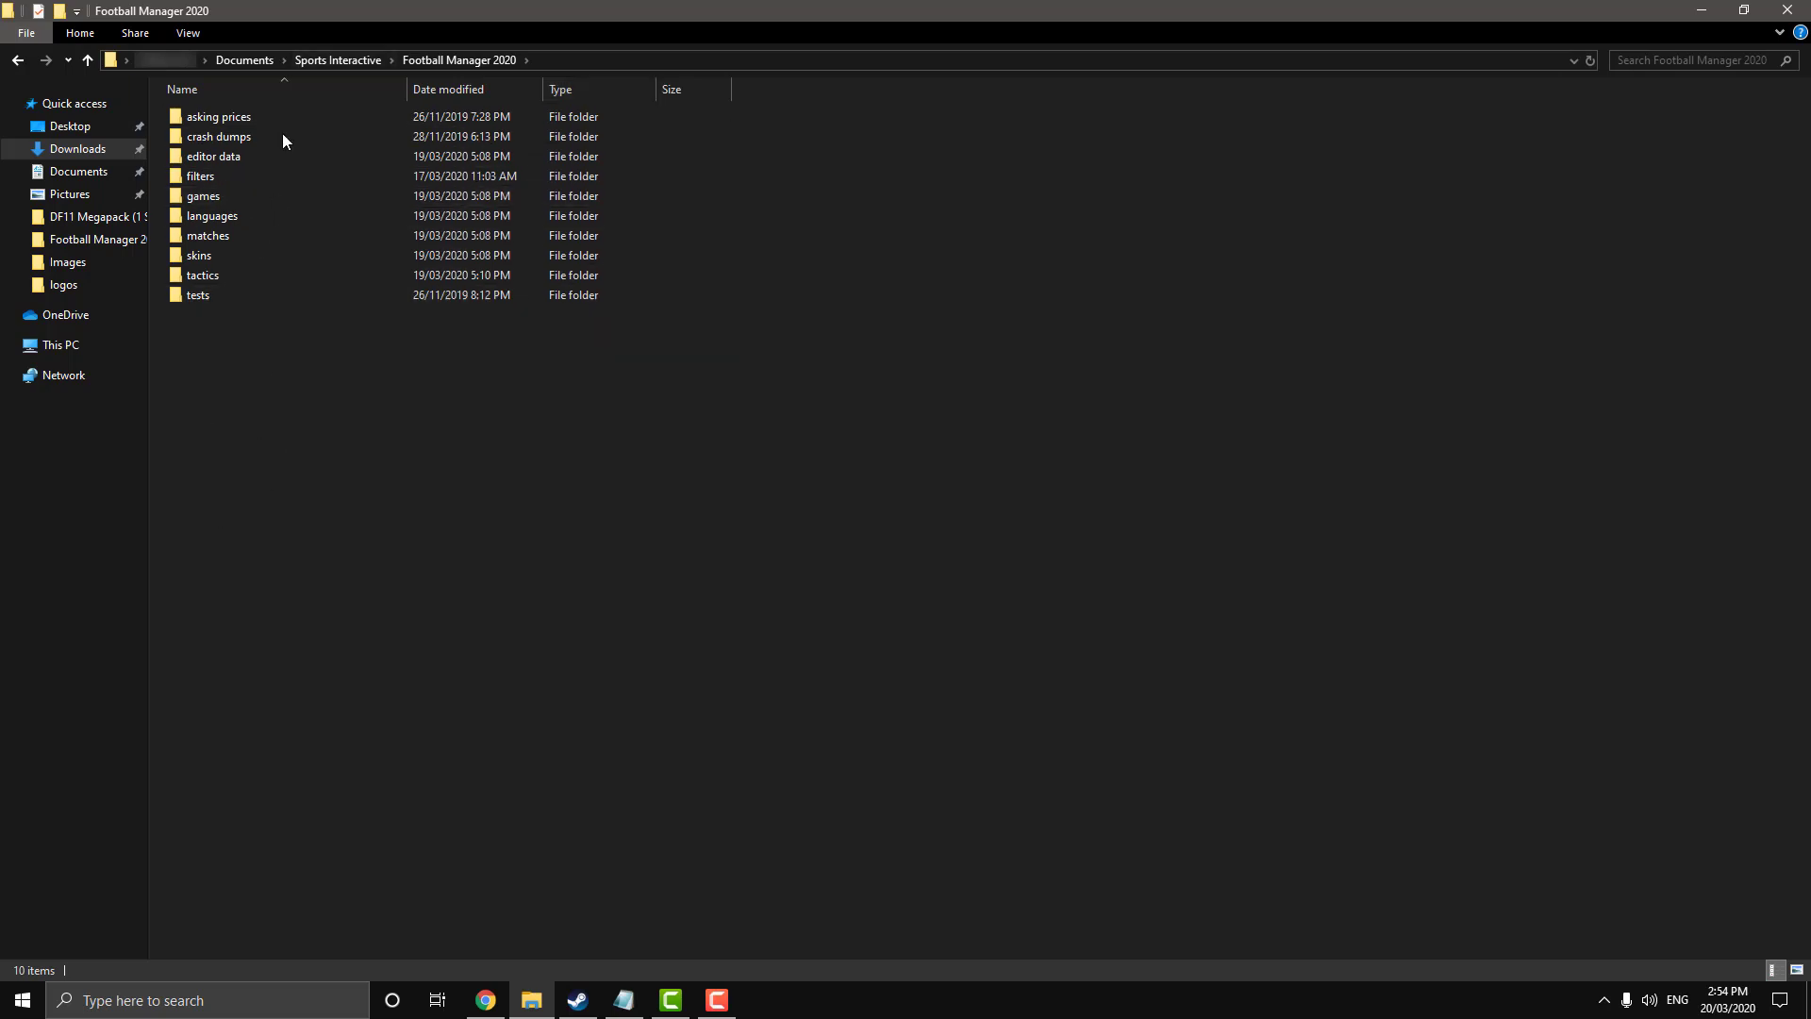
# - Create a folder named graphics in the Football Manager 2020 folder
pyautogui.rightClick(306, 410)
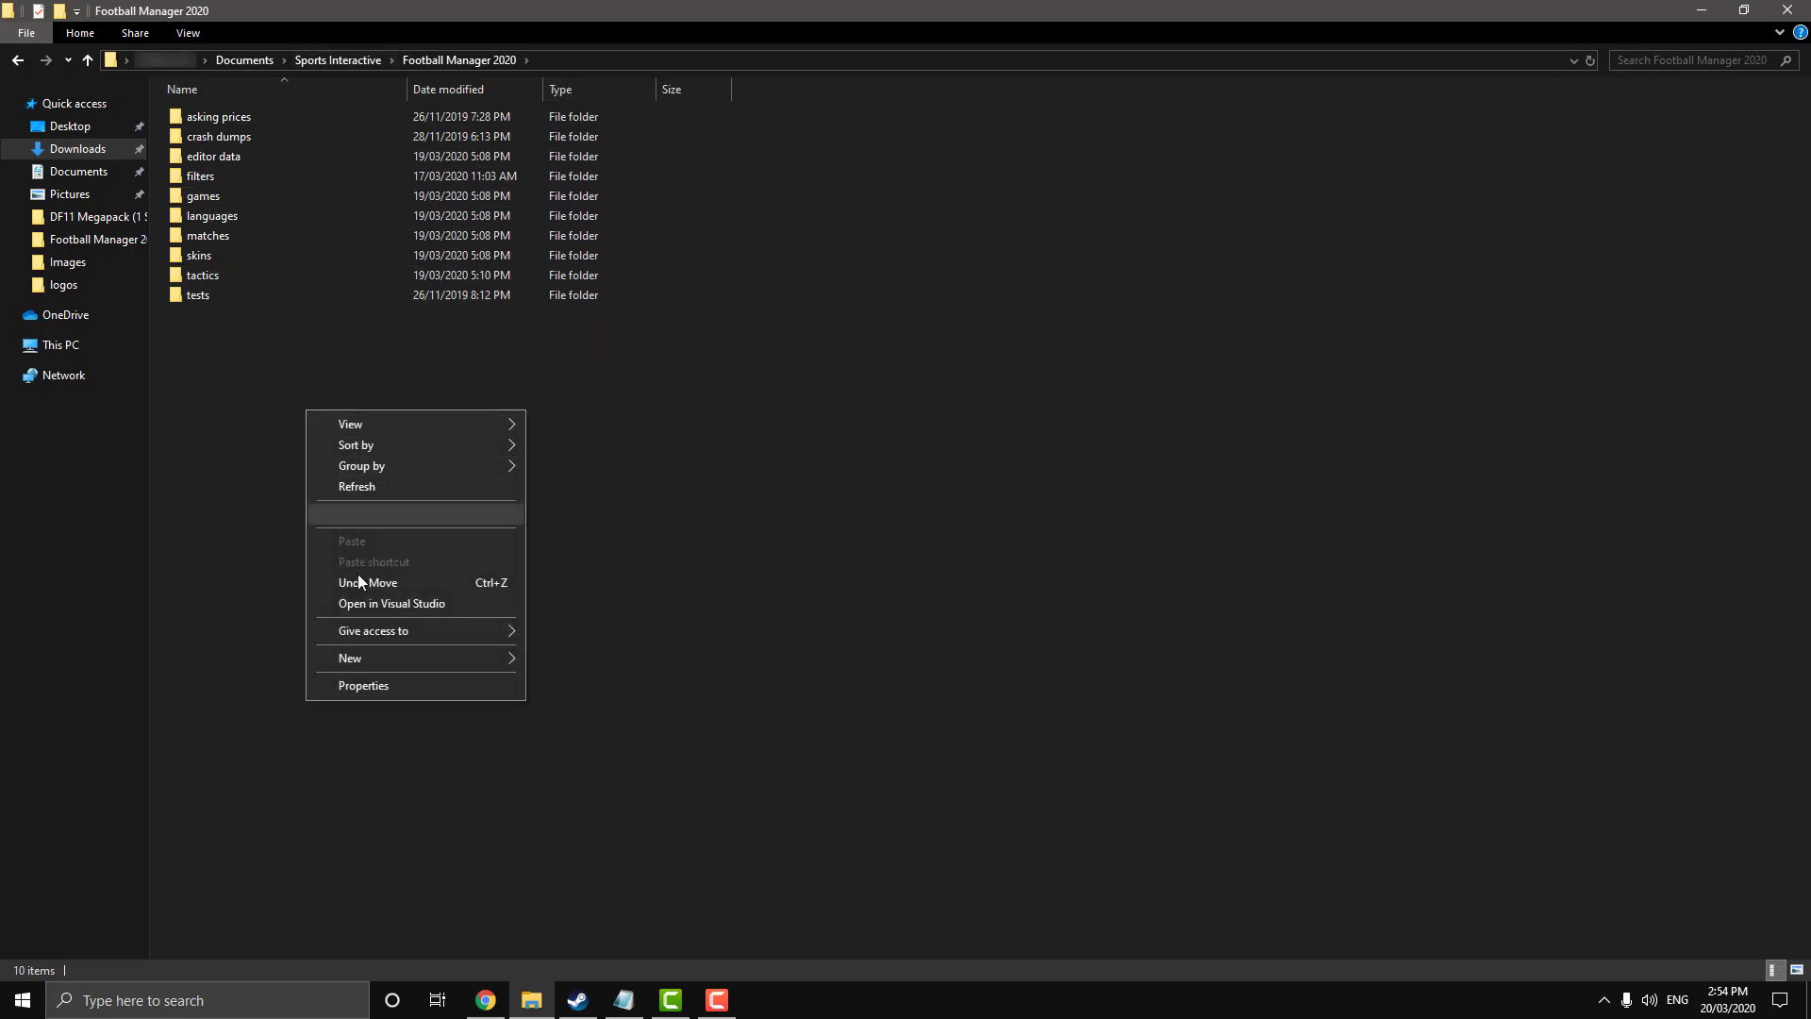
pyautogui.moveTo(410, 661)
pyautogui.click(576, 664)
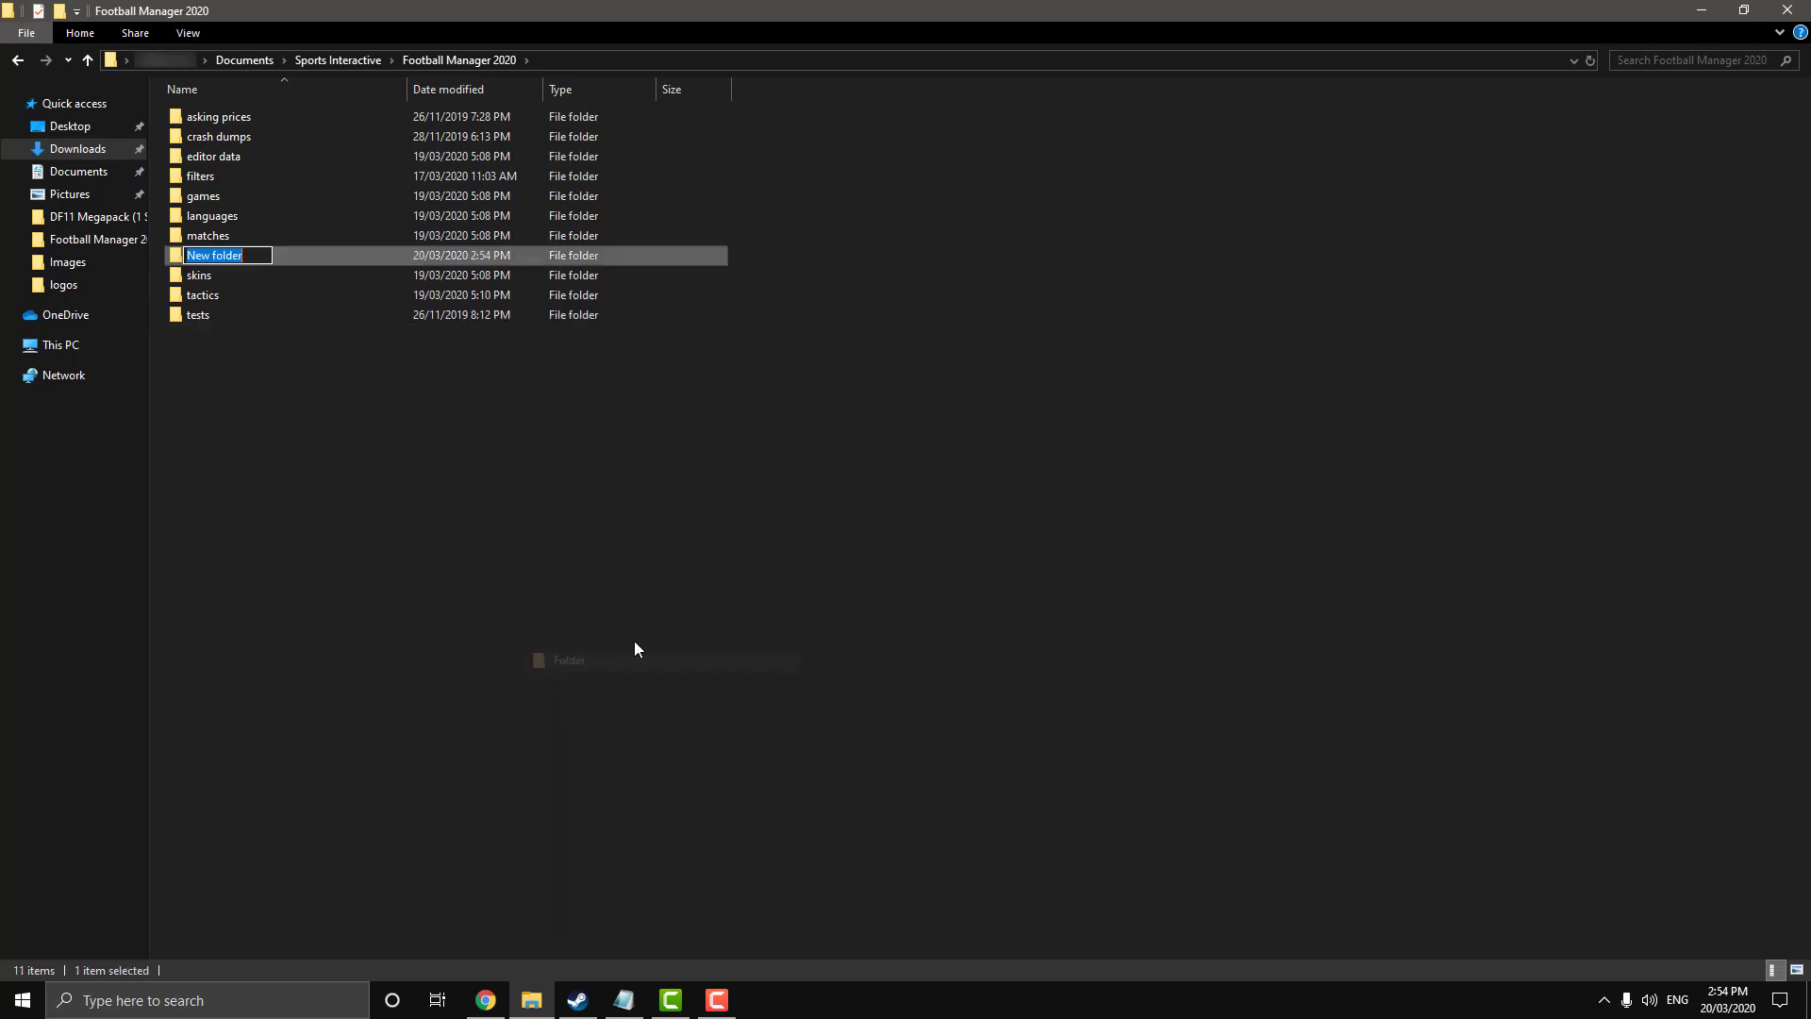
pyautogui.write('graphics')
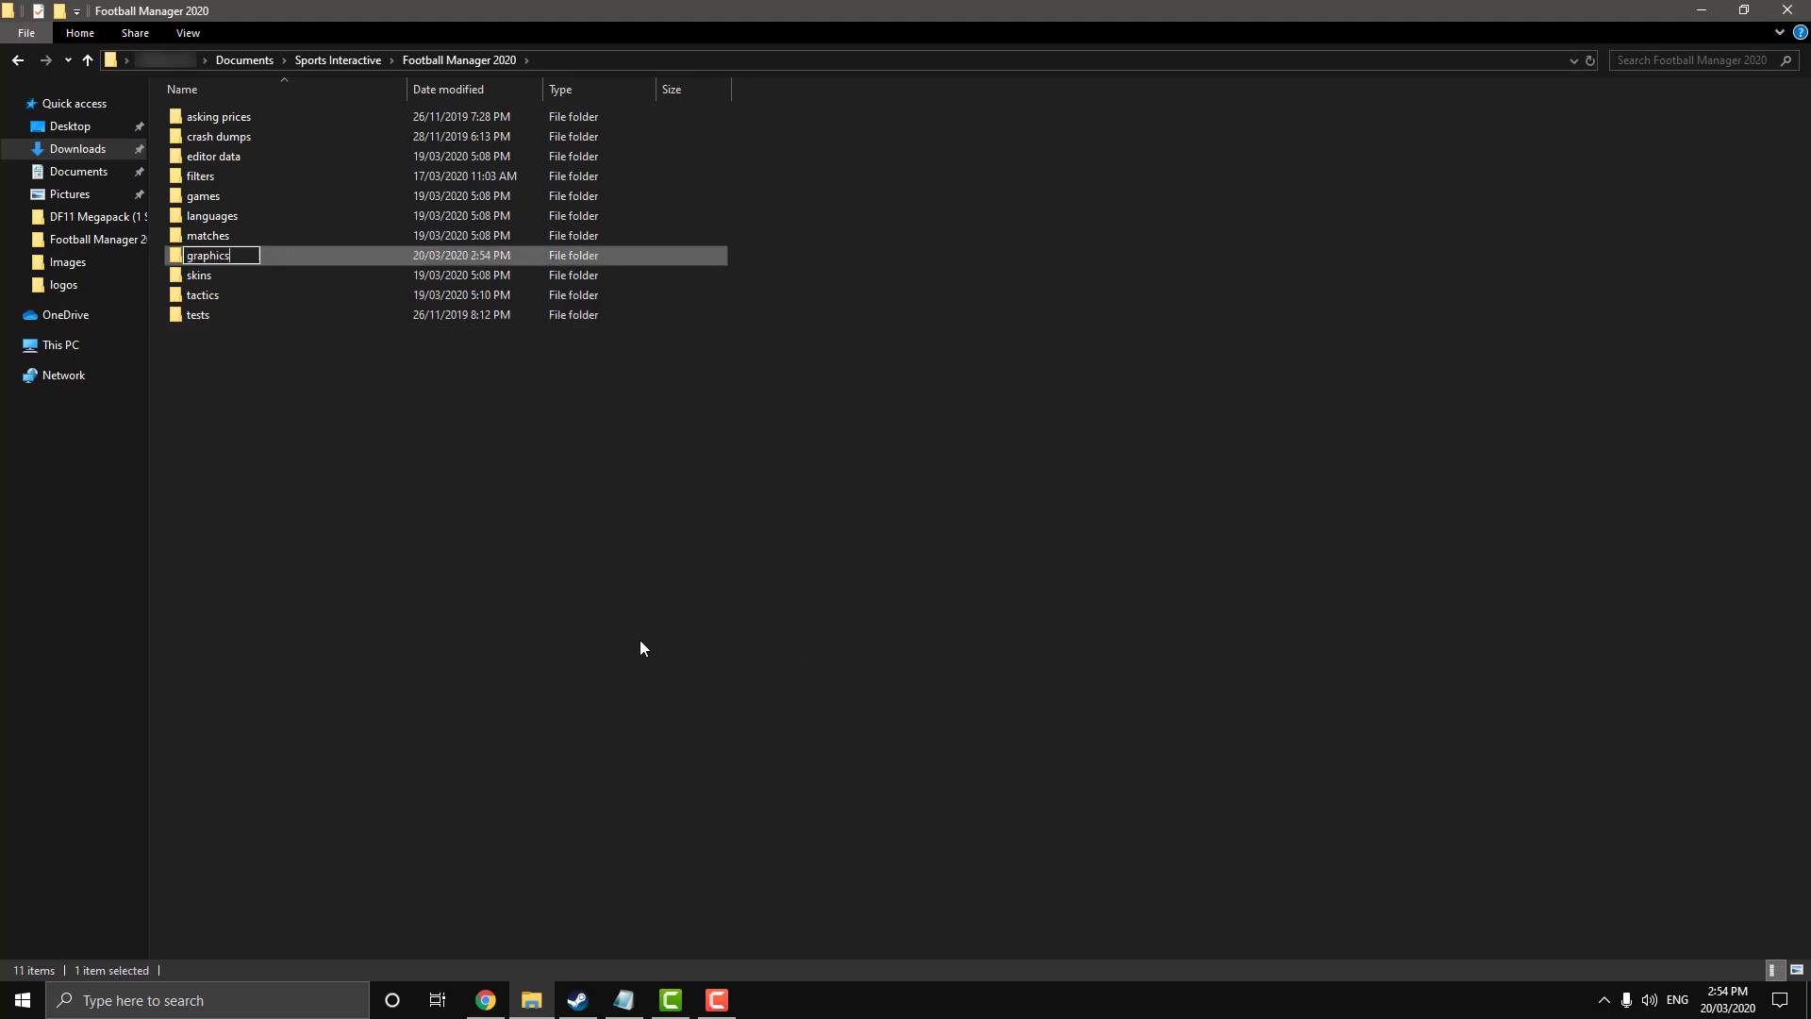
pyautogui.press('Return')
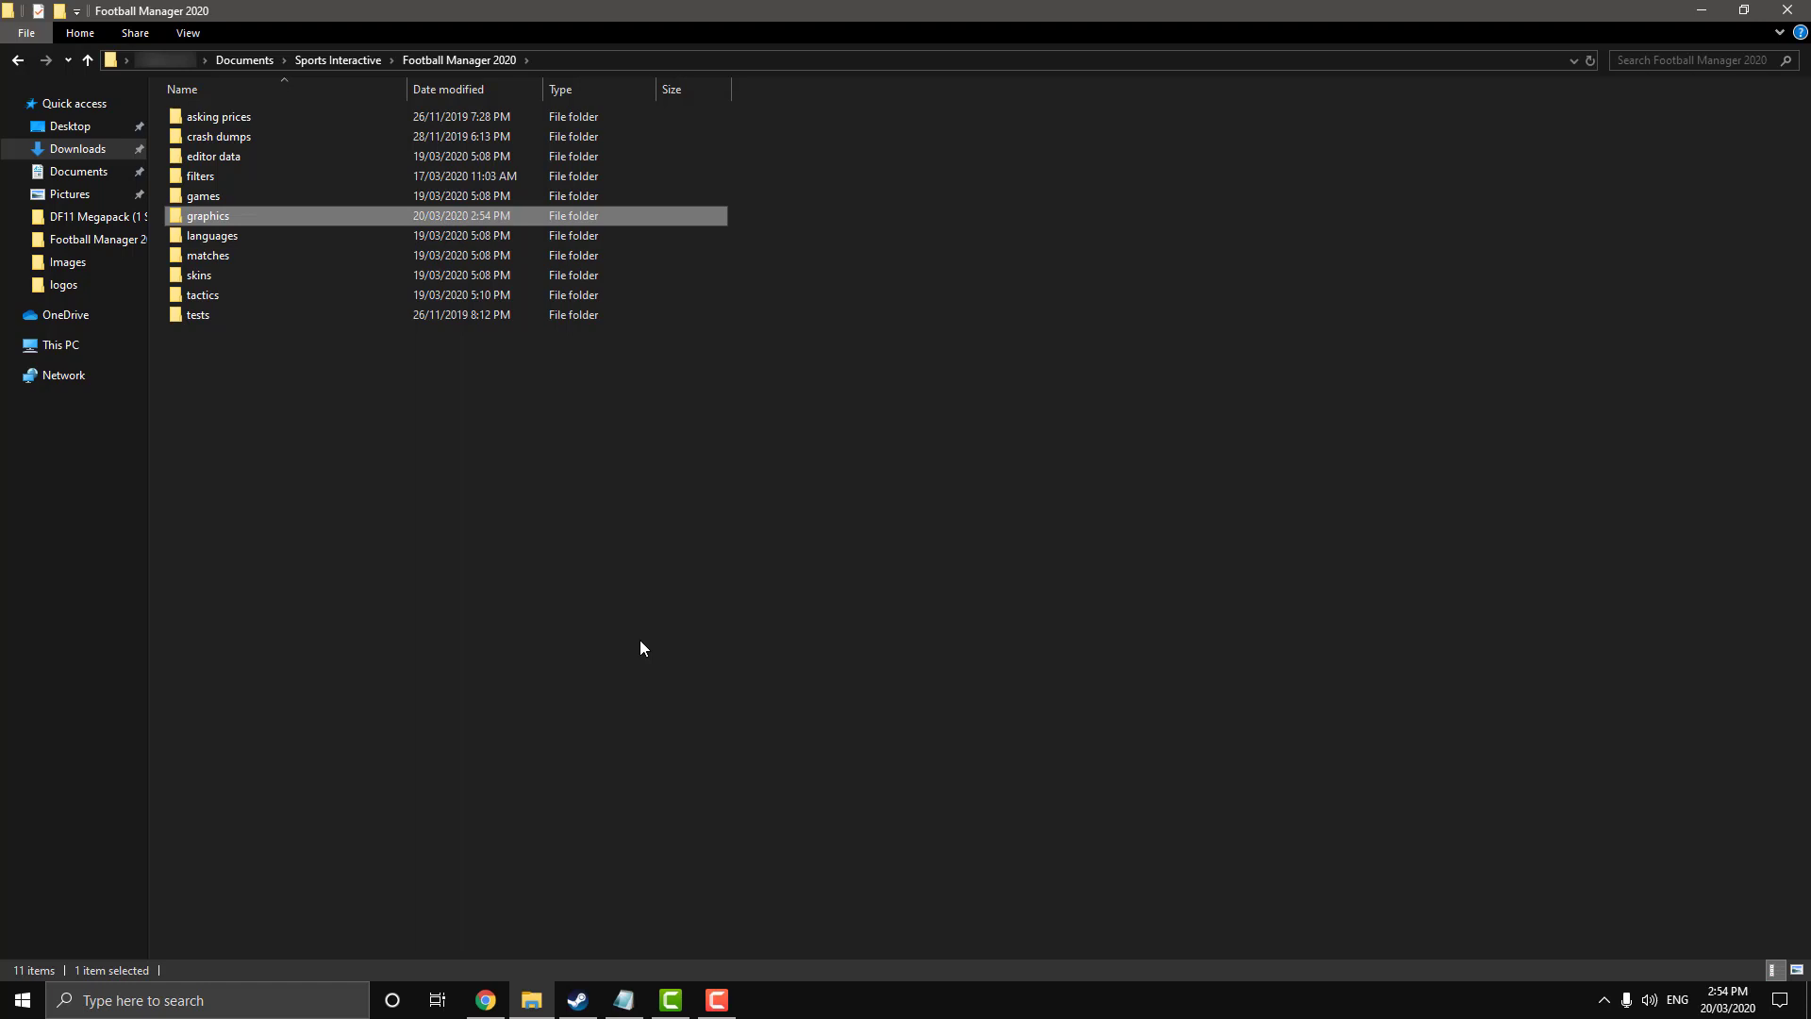
# - Create a folder named logos inside the graphics folder
pyautogui.doubleClick(219, 216)
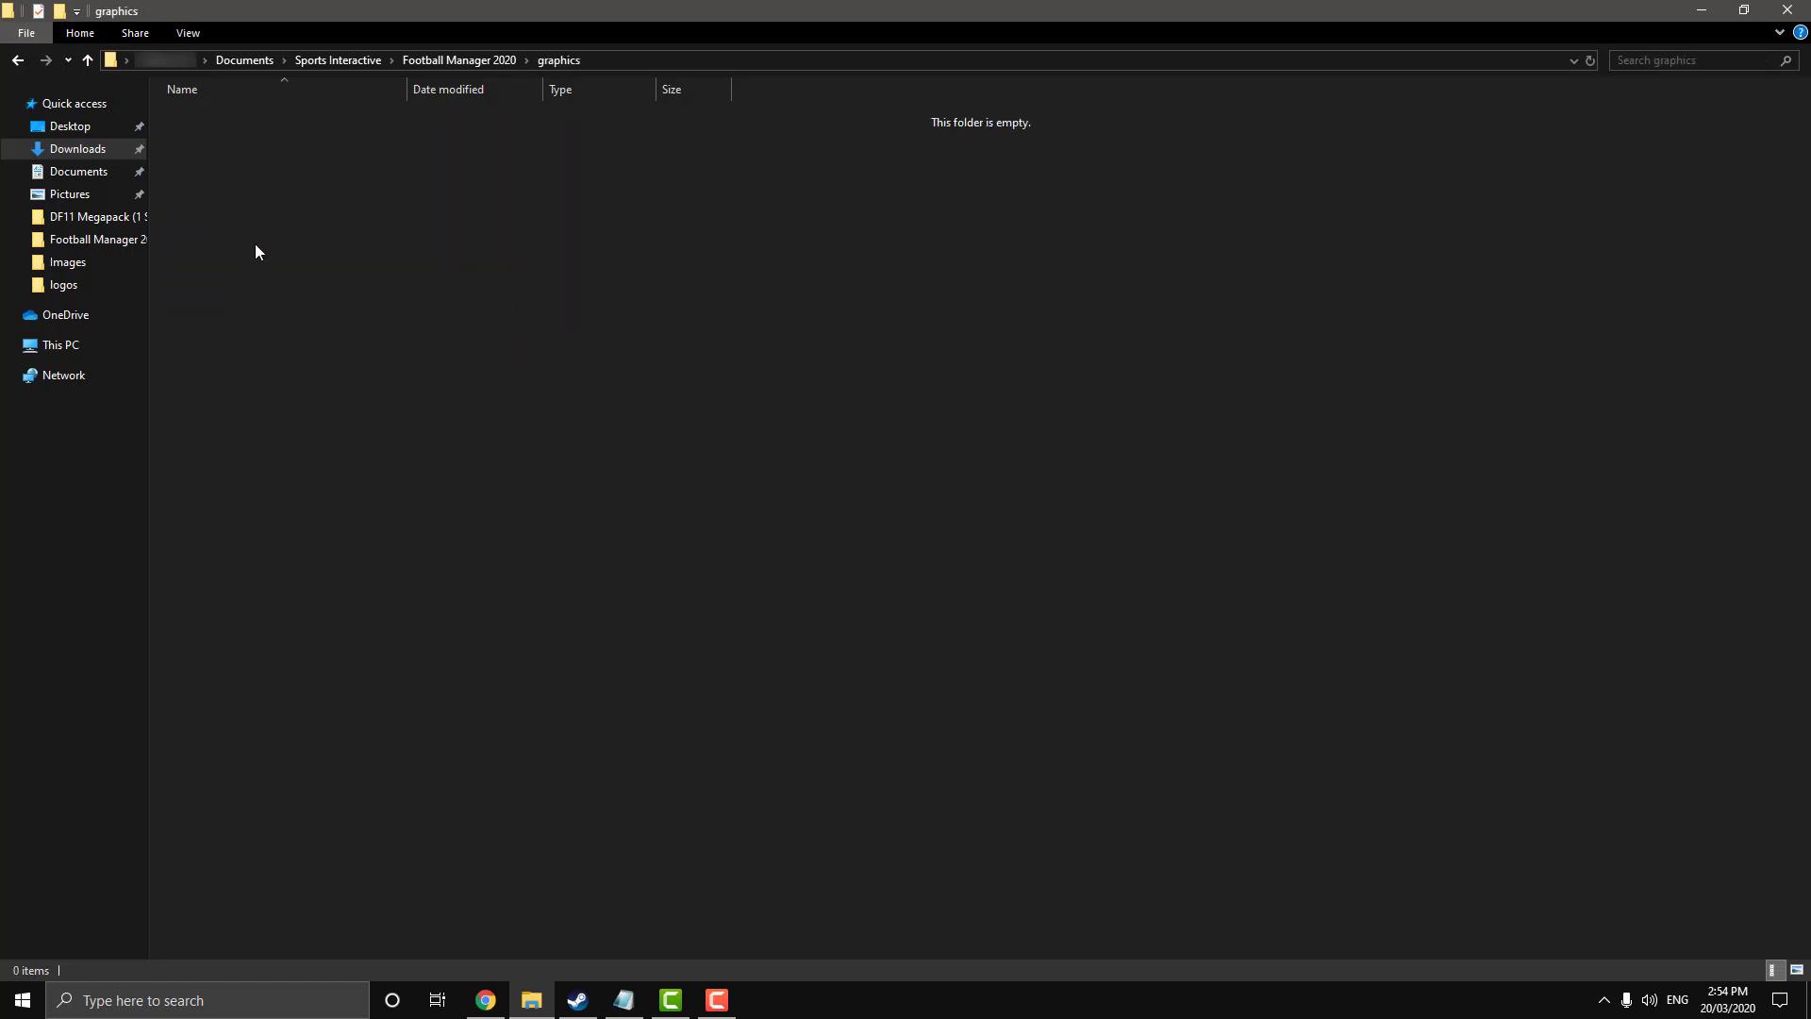
pyautogui.rightClick(255, 243)
pyautogui.moveTo(430, 485)
pyautogui.click(523, 493)
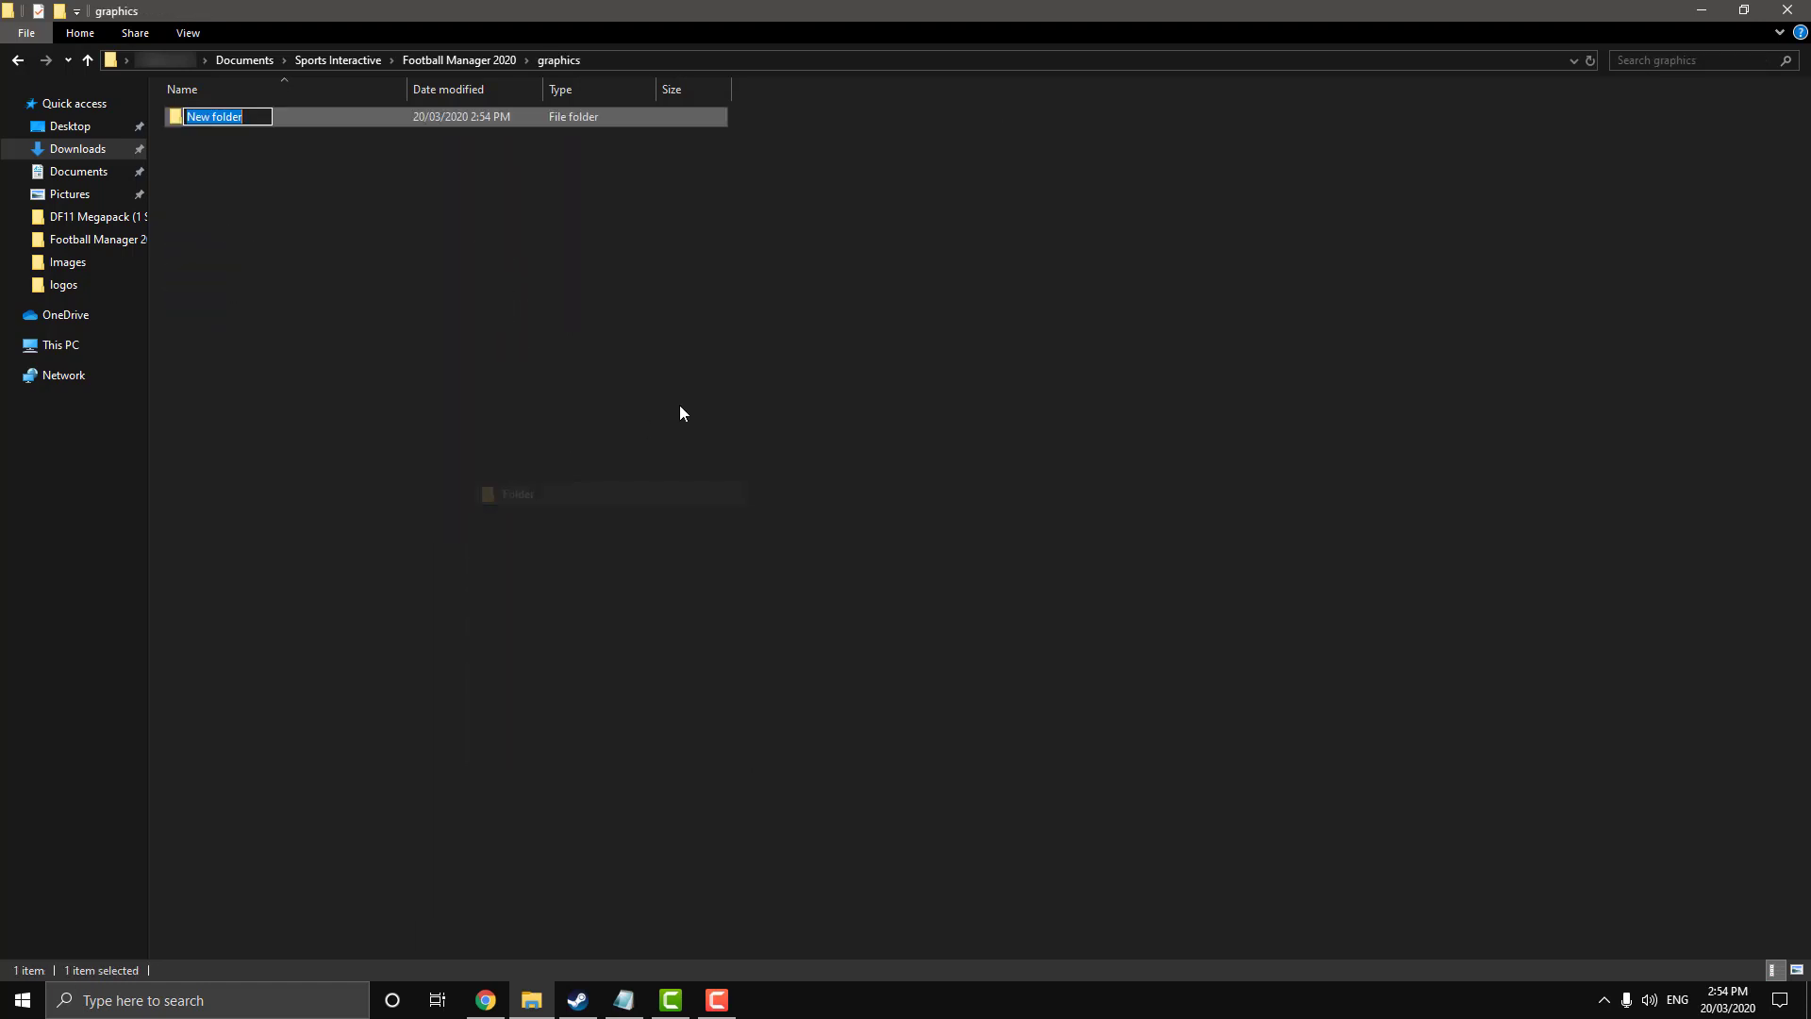
pyautogui.write('logos')
pyautogui.press('Return')
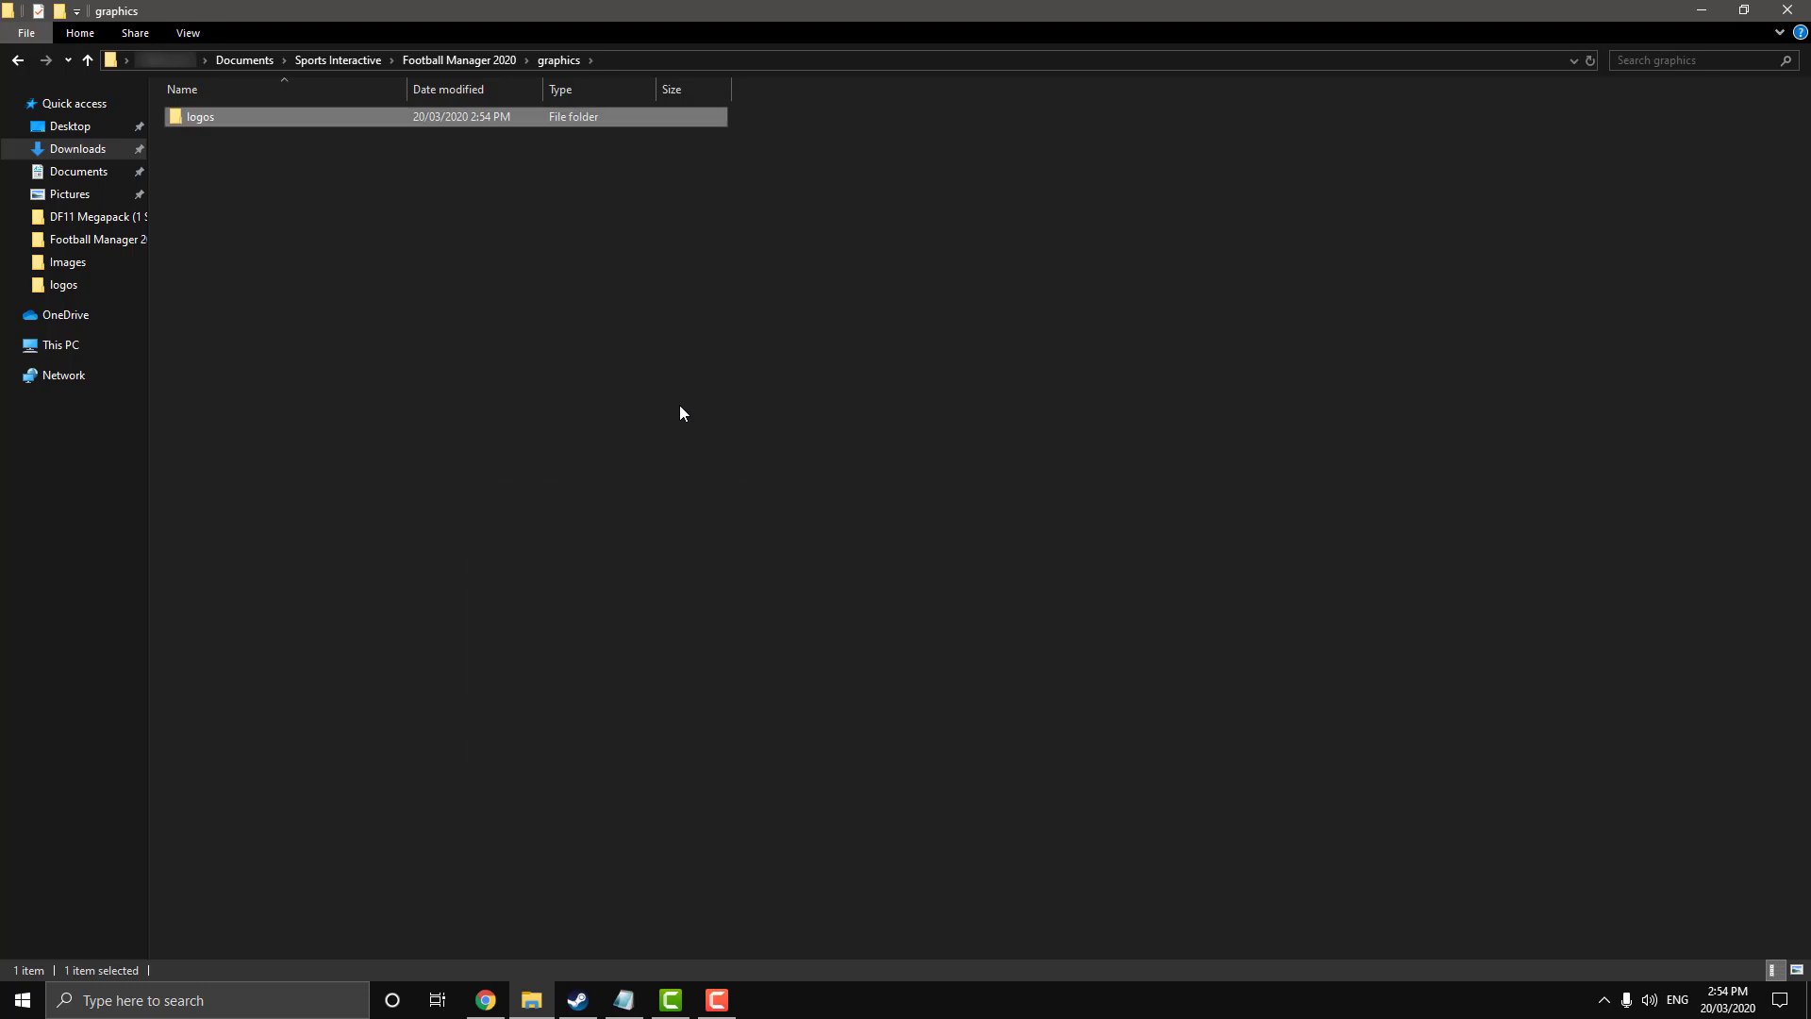
# - Move the footbe-logos-2019-v3.2 folder from the desktop into the logos folder
pyautogui.doubleClick(543, 116)
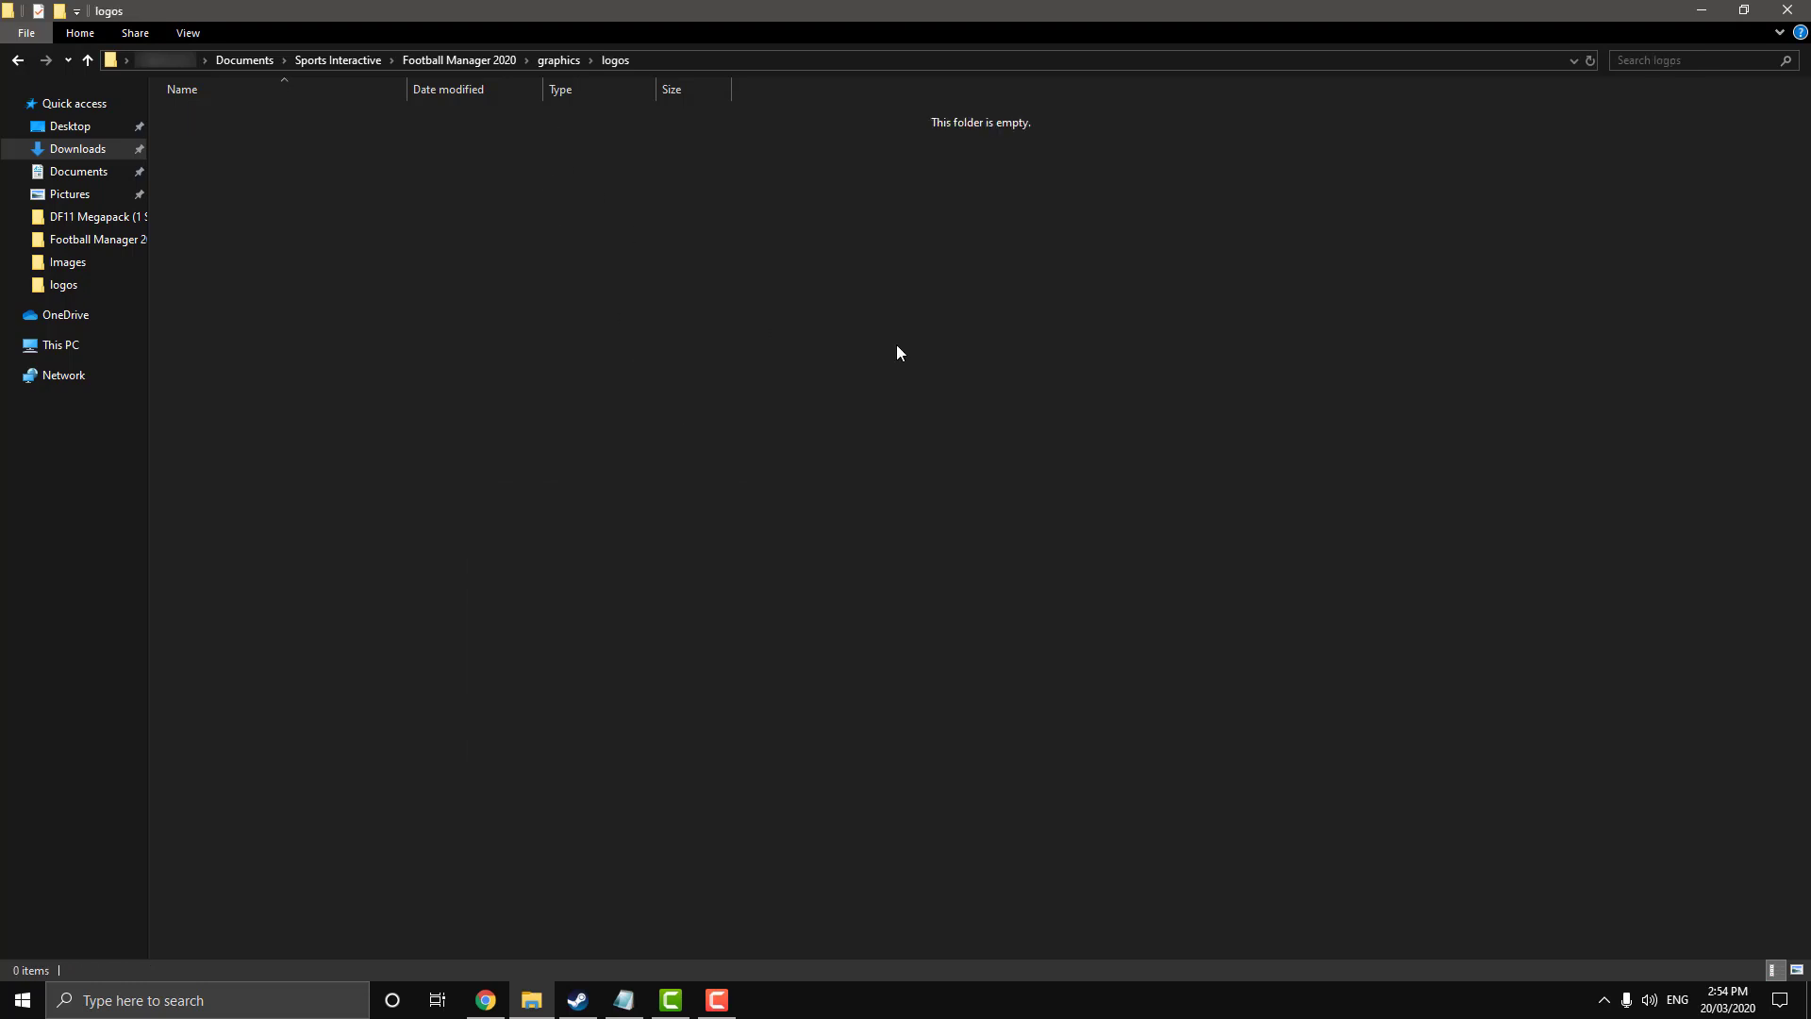
pyautogui.click(1701, 11)
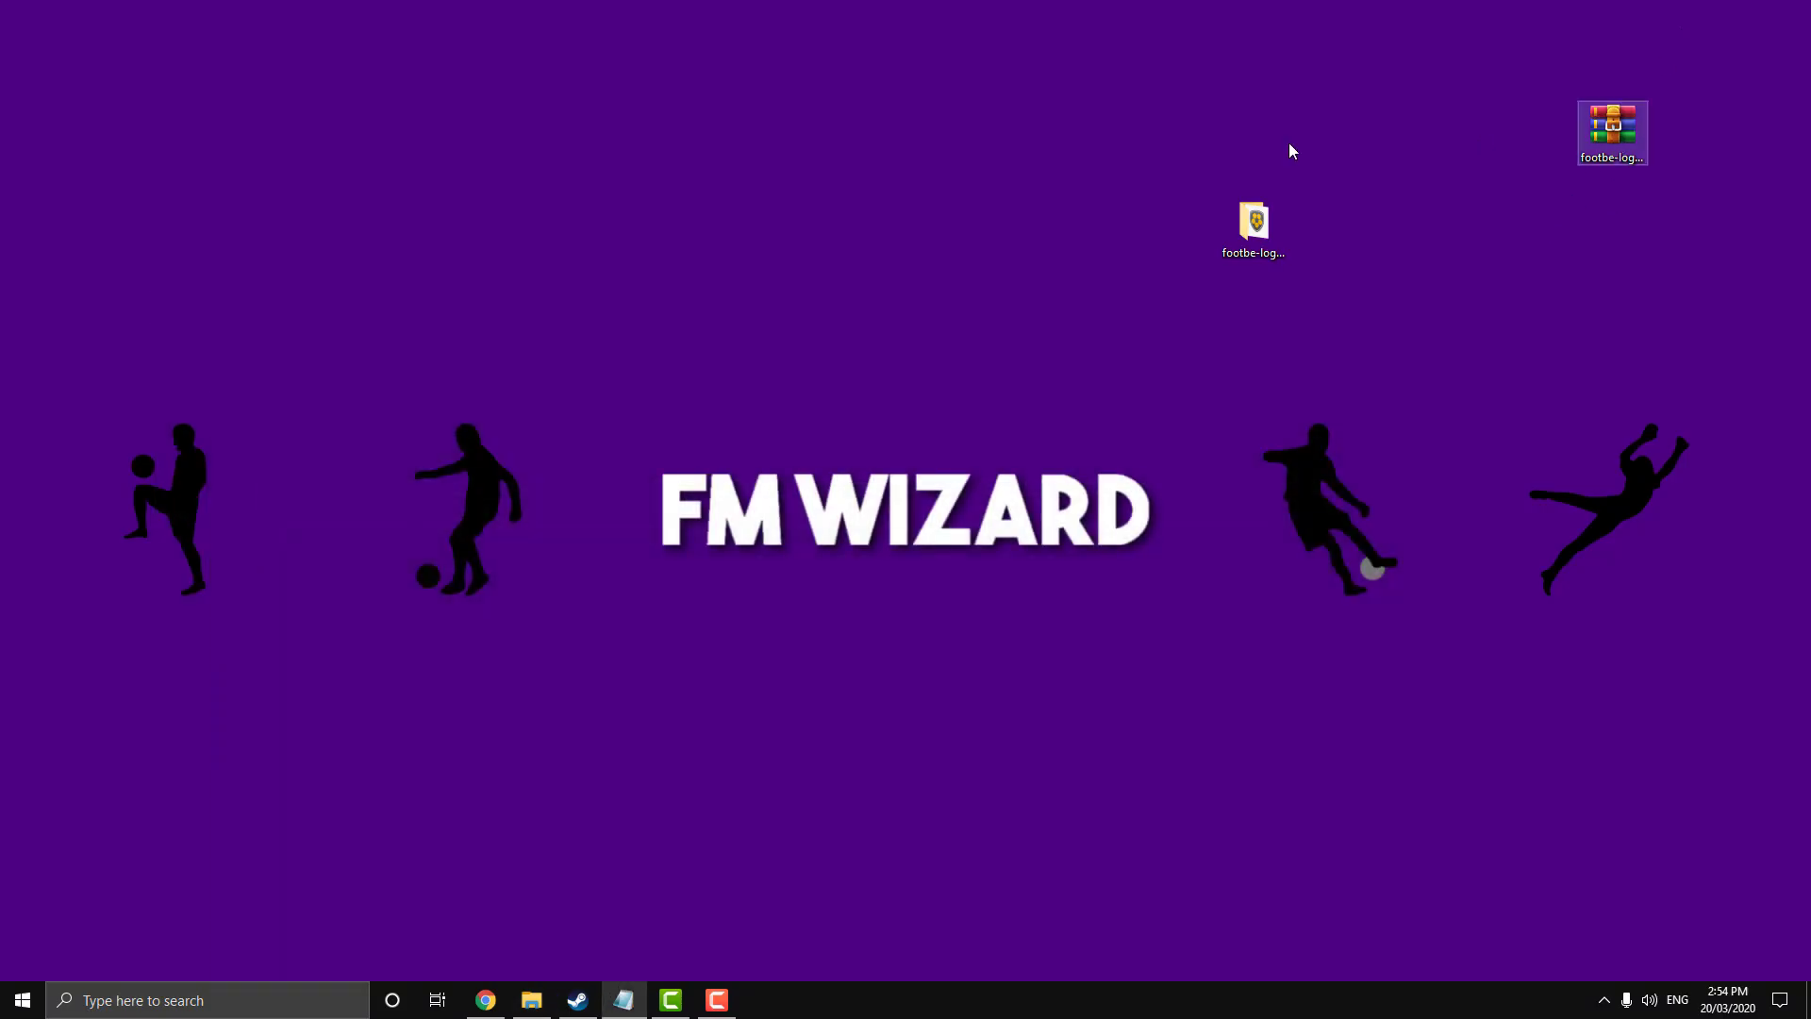
pyautogui.rightClick(1254, 223)
pyautogui.click(1302, 525)
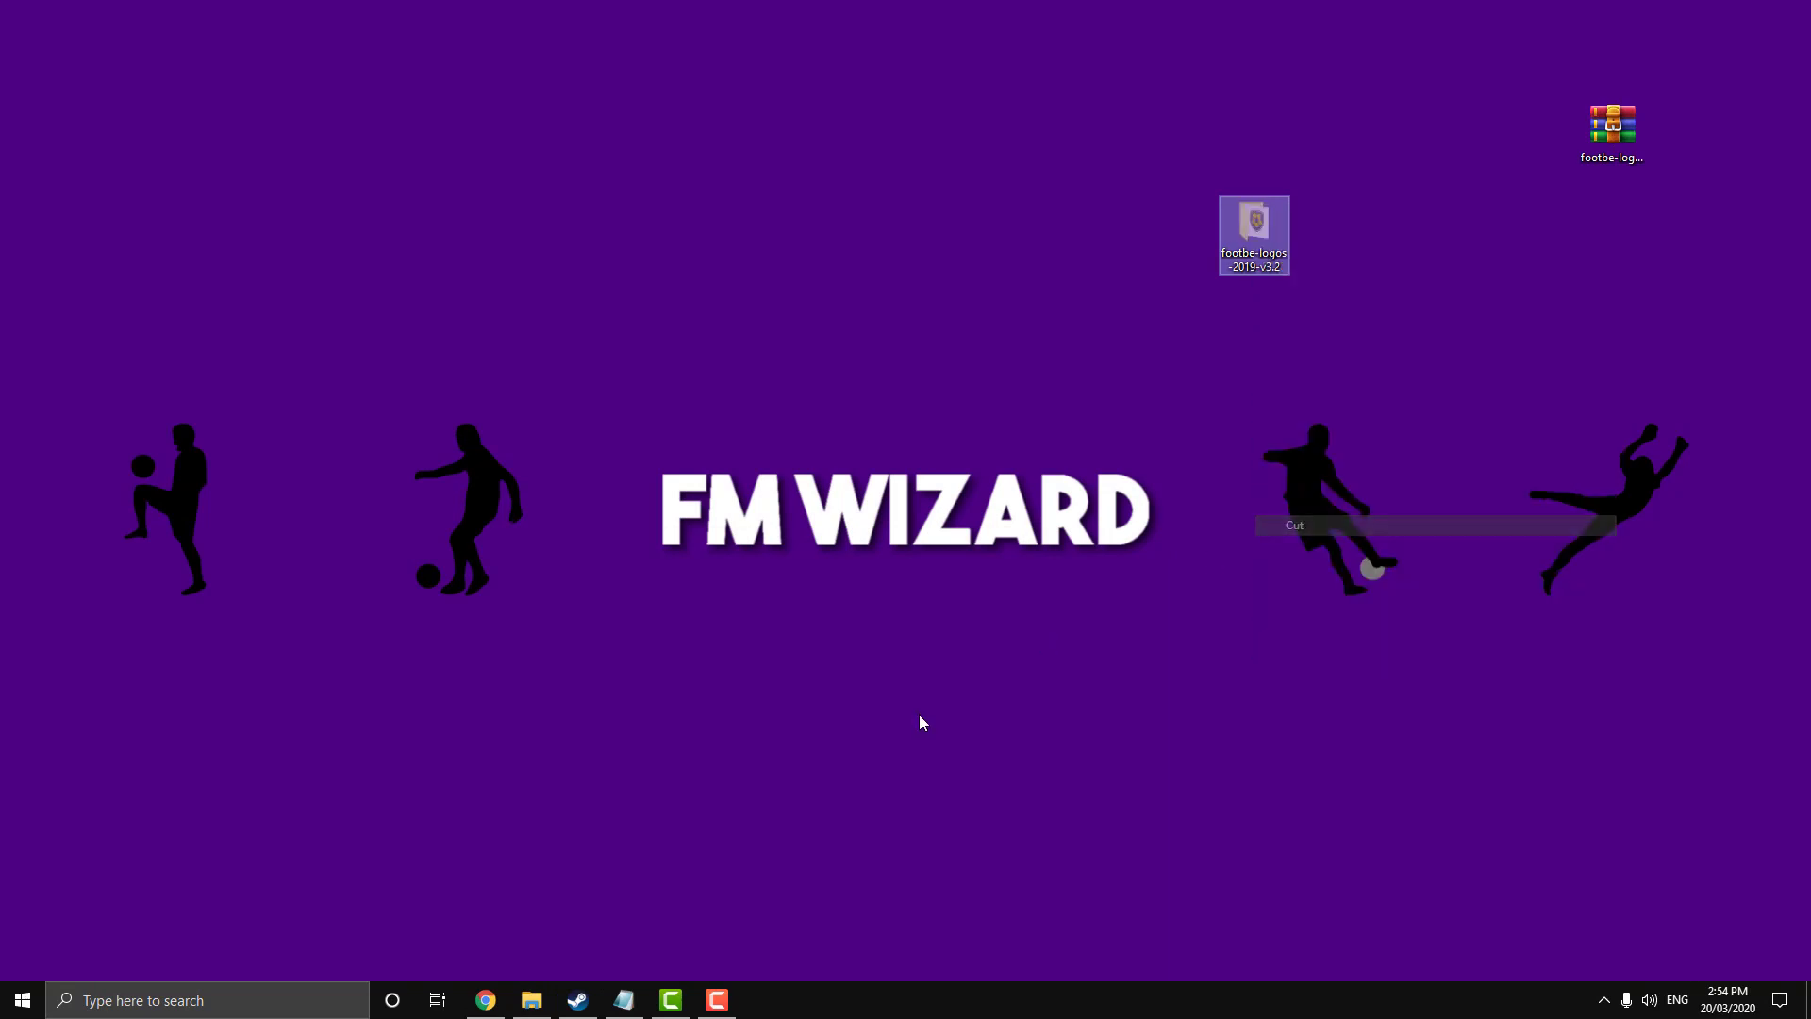
pyautogui.click(533, 1000)
pyautogui.rightClick(433, 389)
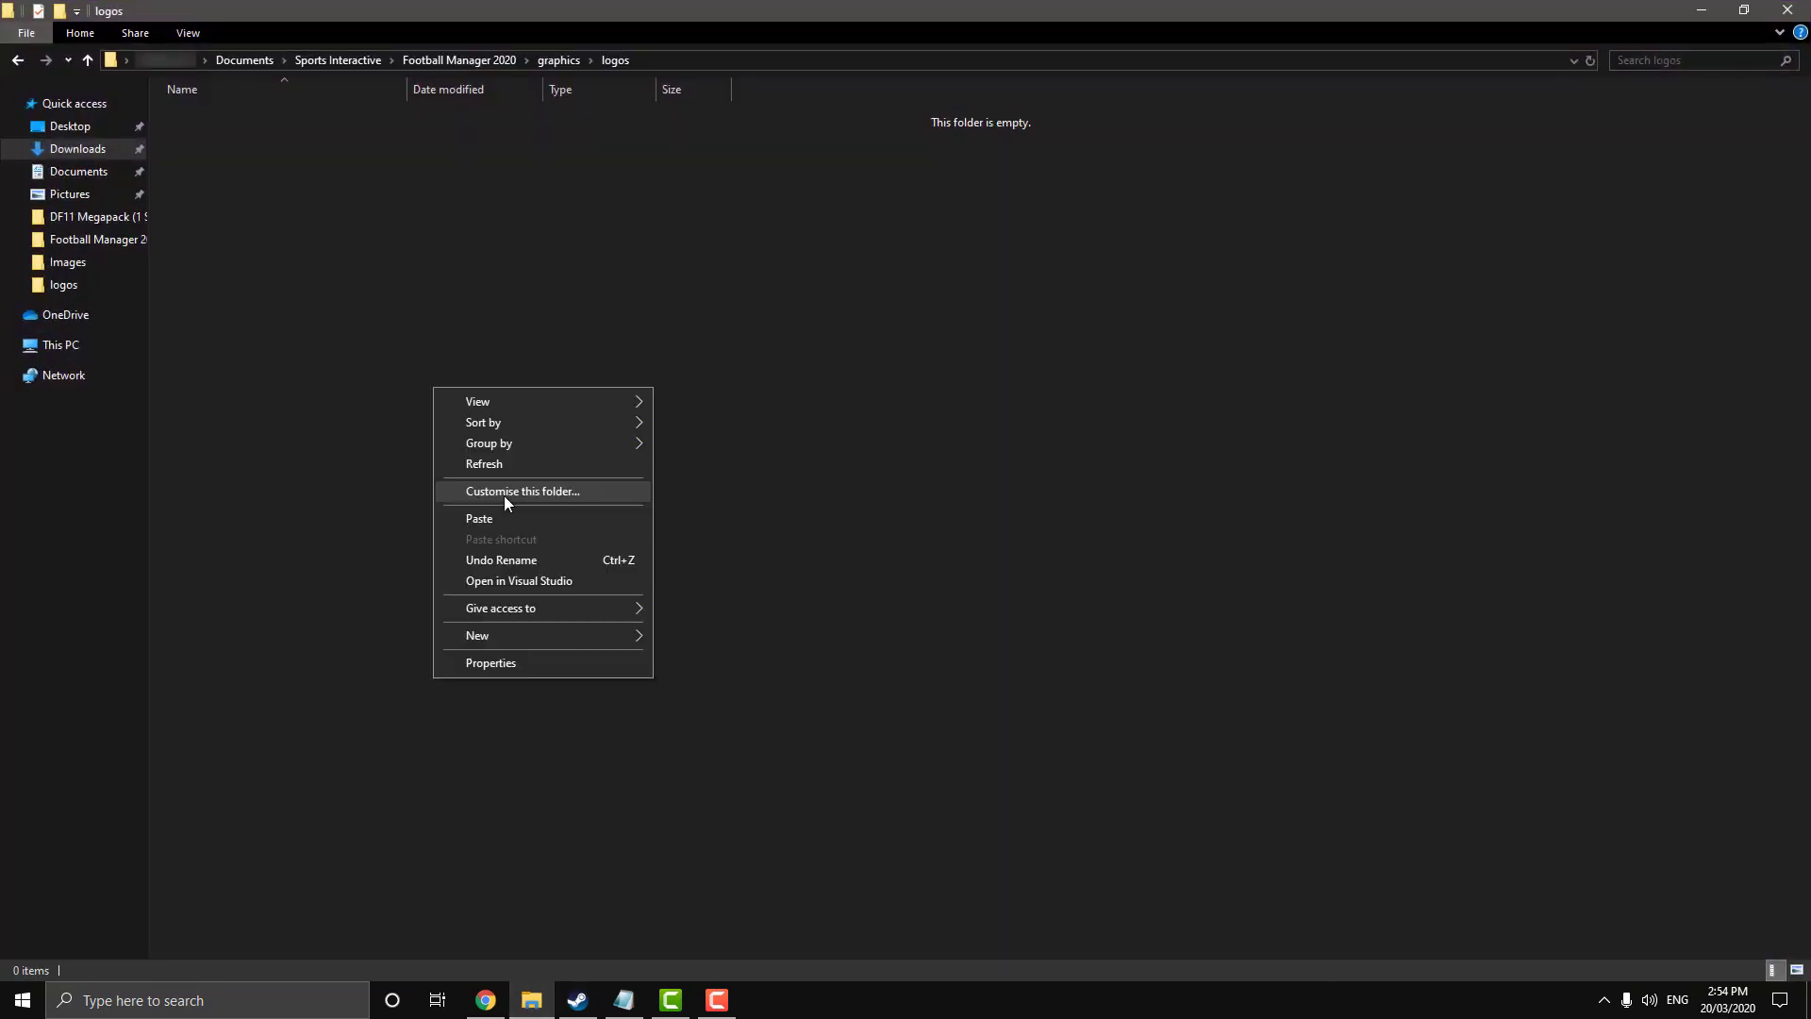
pyautogui.click(504, 521)
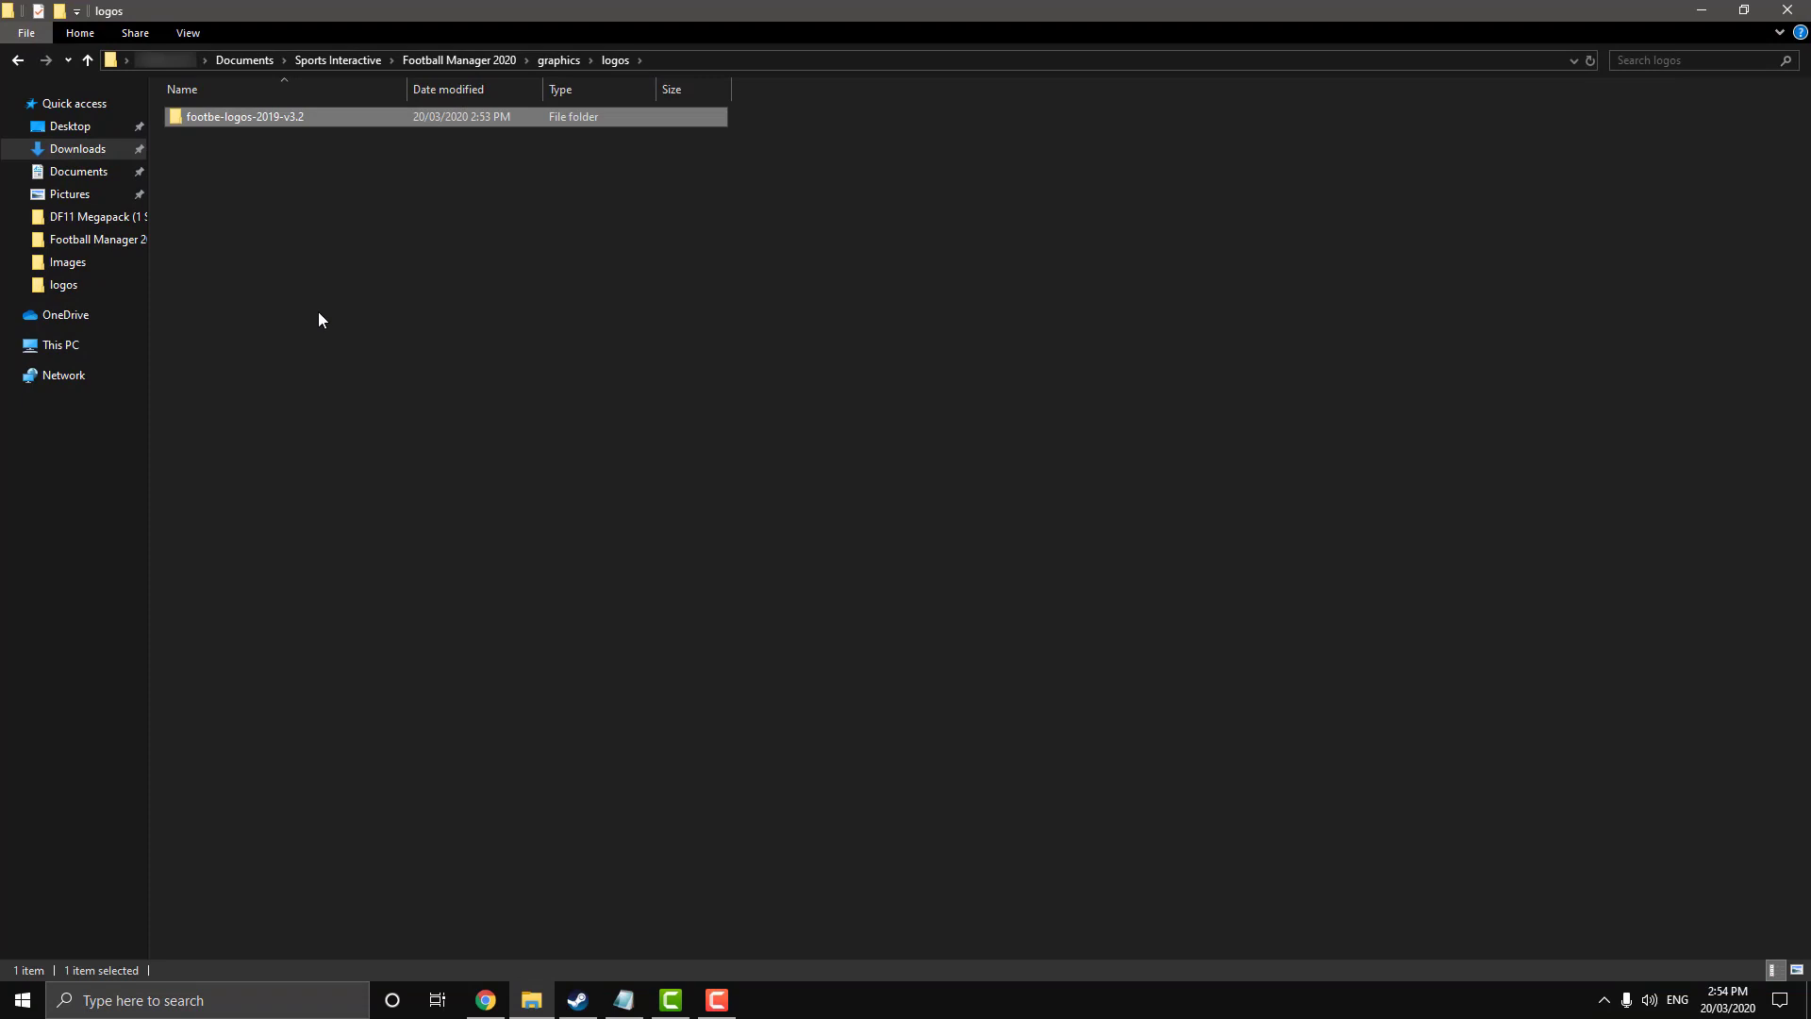
pyautogui.click(353, 196)
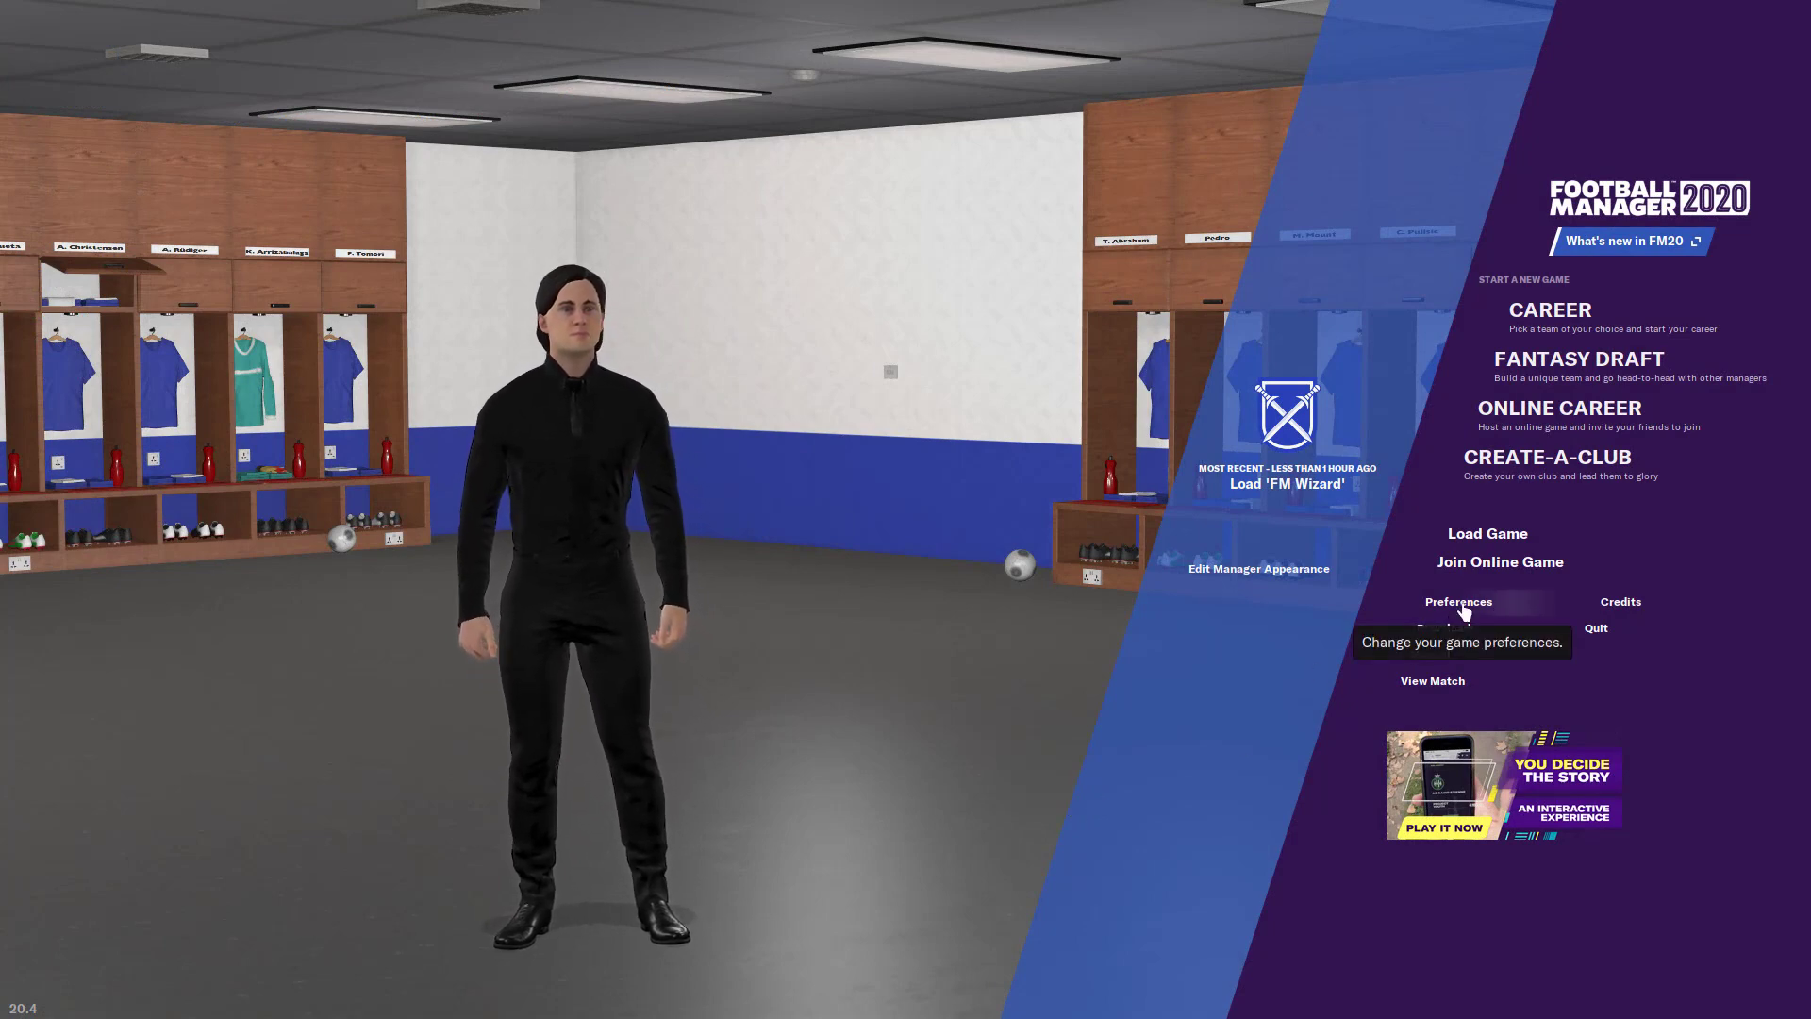
# - In the advanced Interface preferences, disable skin caching, enable reloading the skin when confirming changes, and apply them
pyautogui.click(1422, 614)
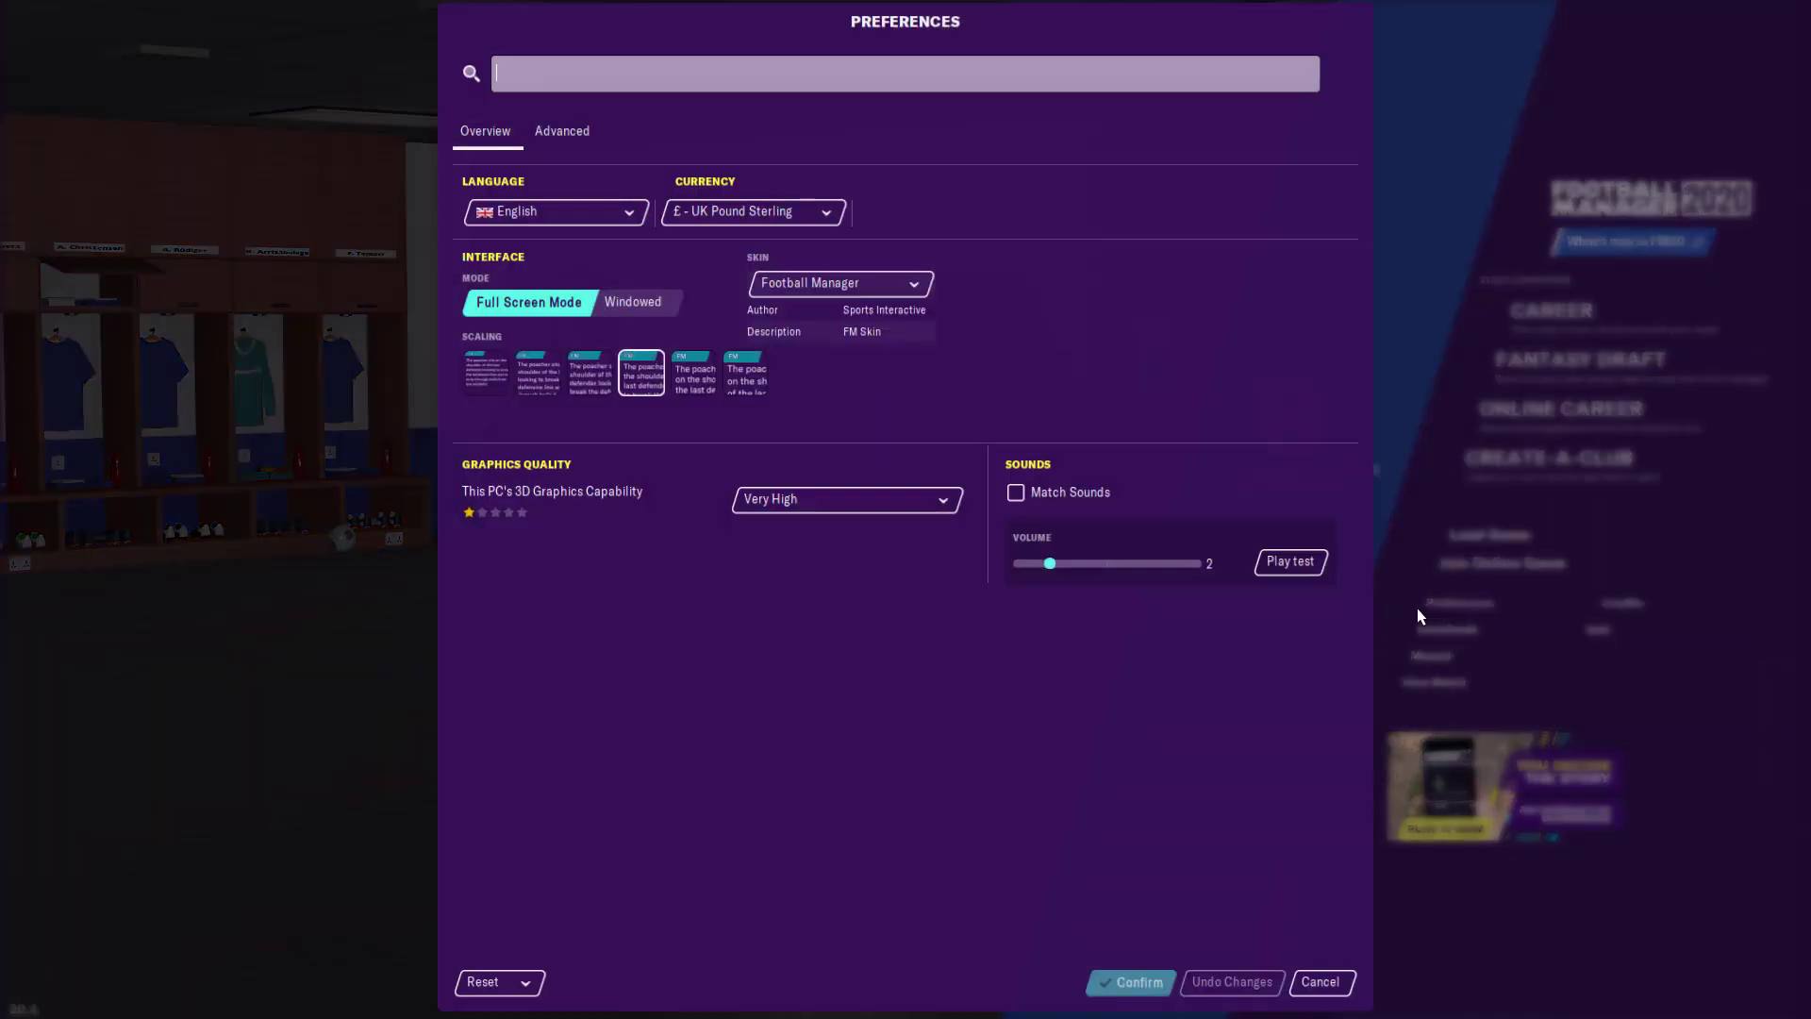
pyautogui.click(563, 142)
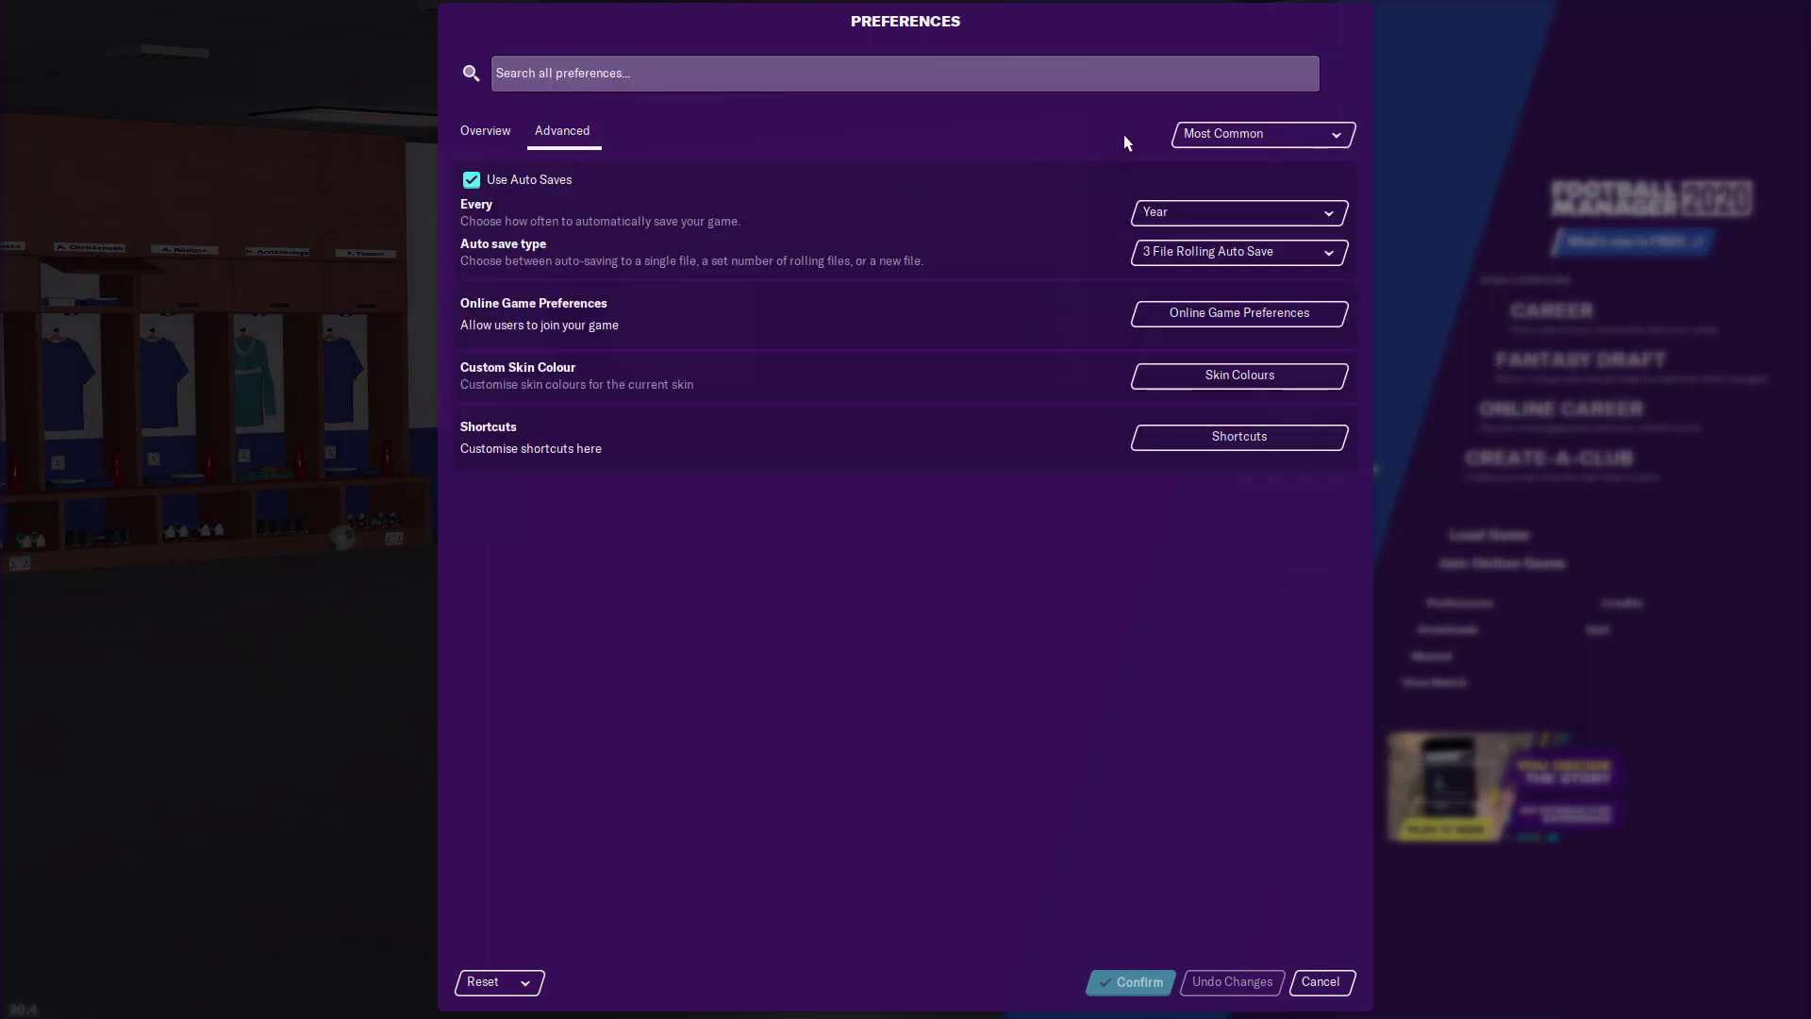
pyautogui.click(1246, 135)
pyautogui.click(1231, 253)
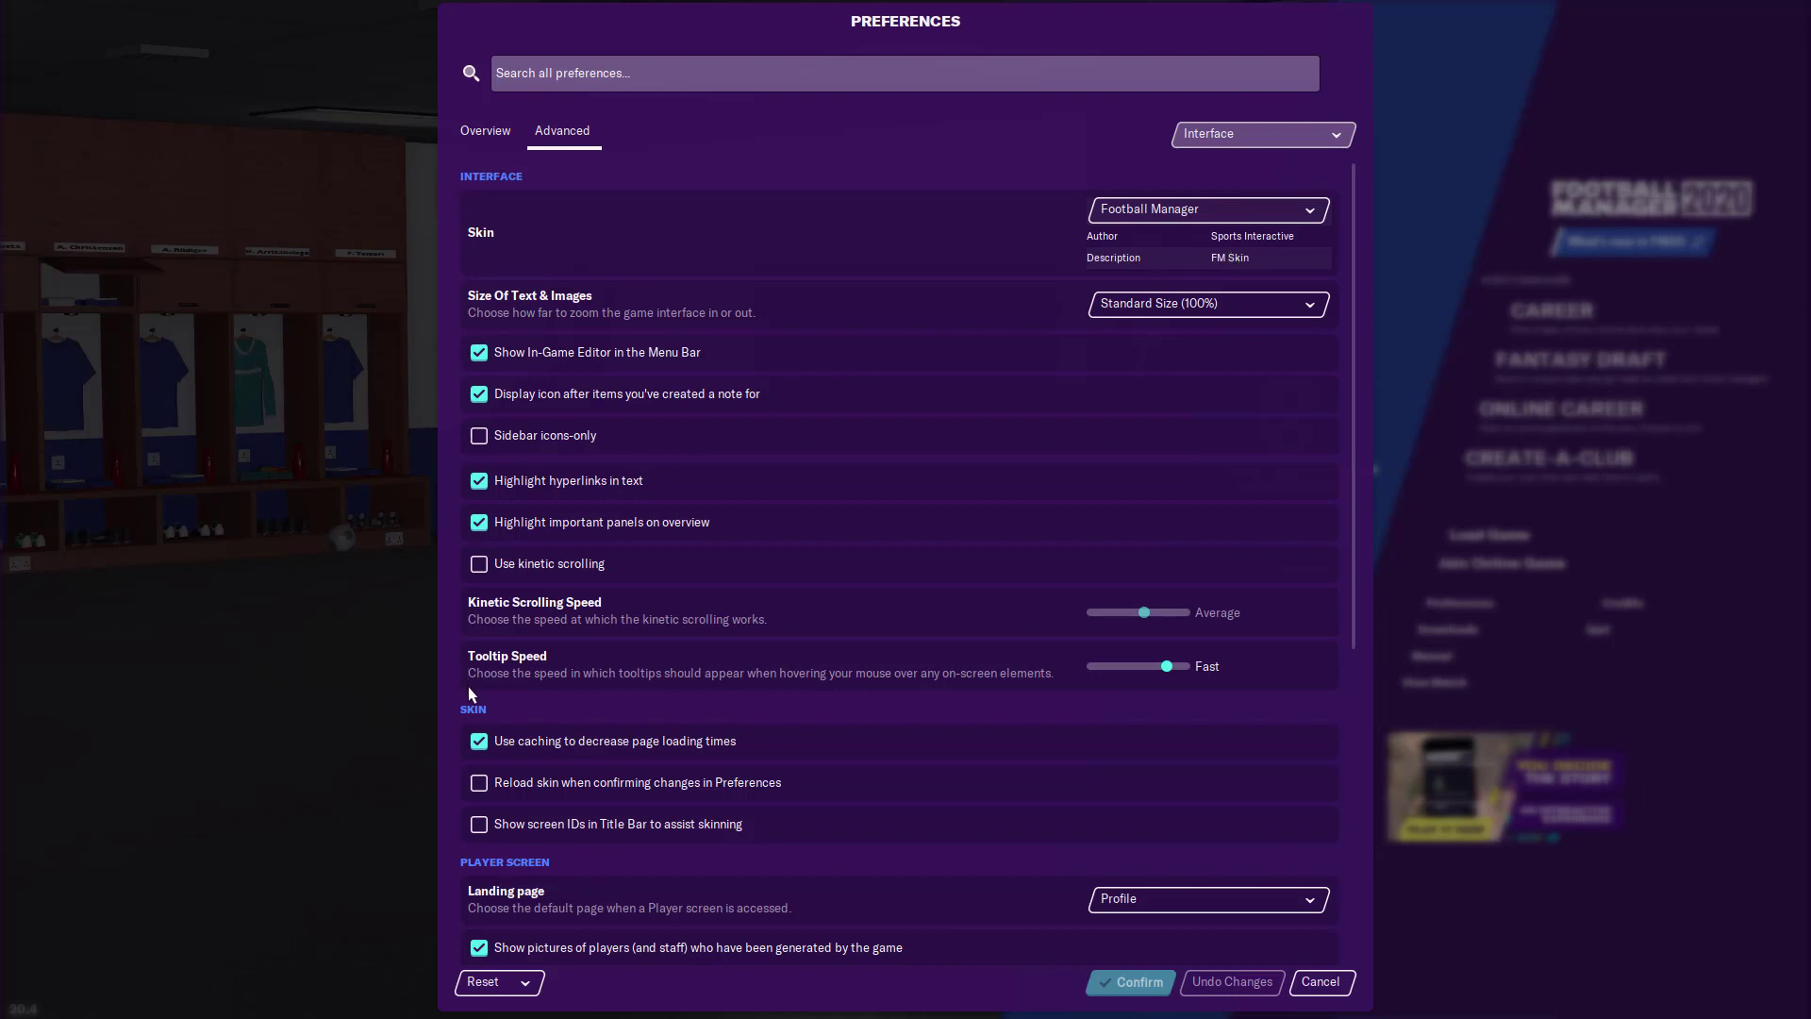
pyautogui.click(479, 742)
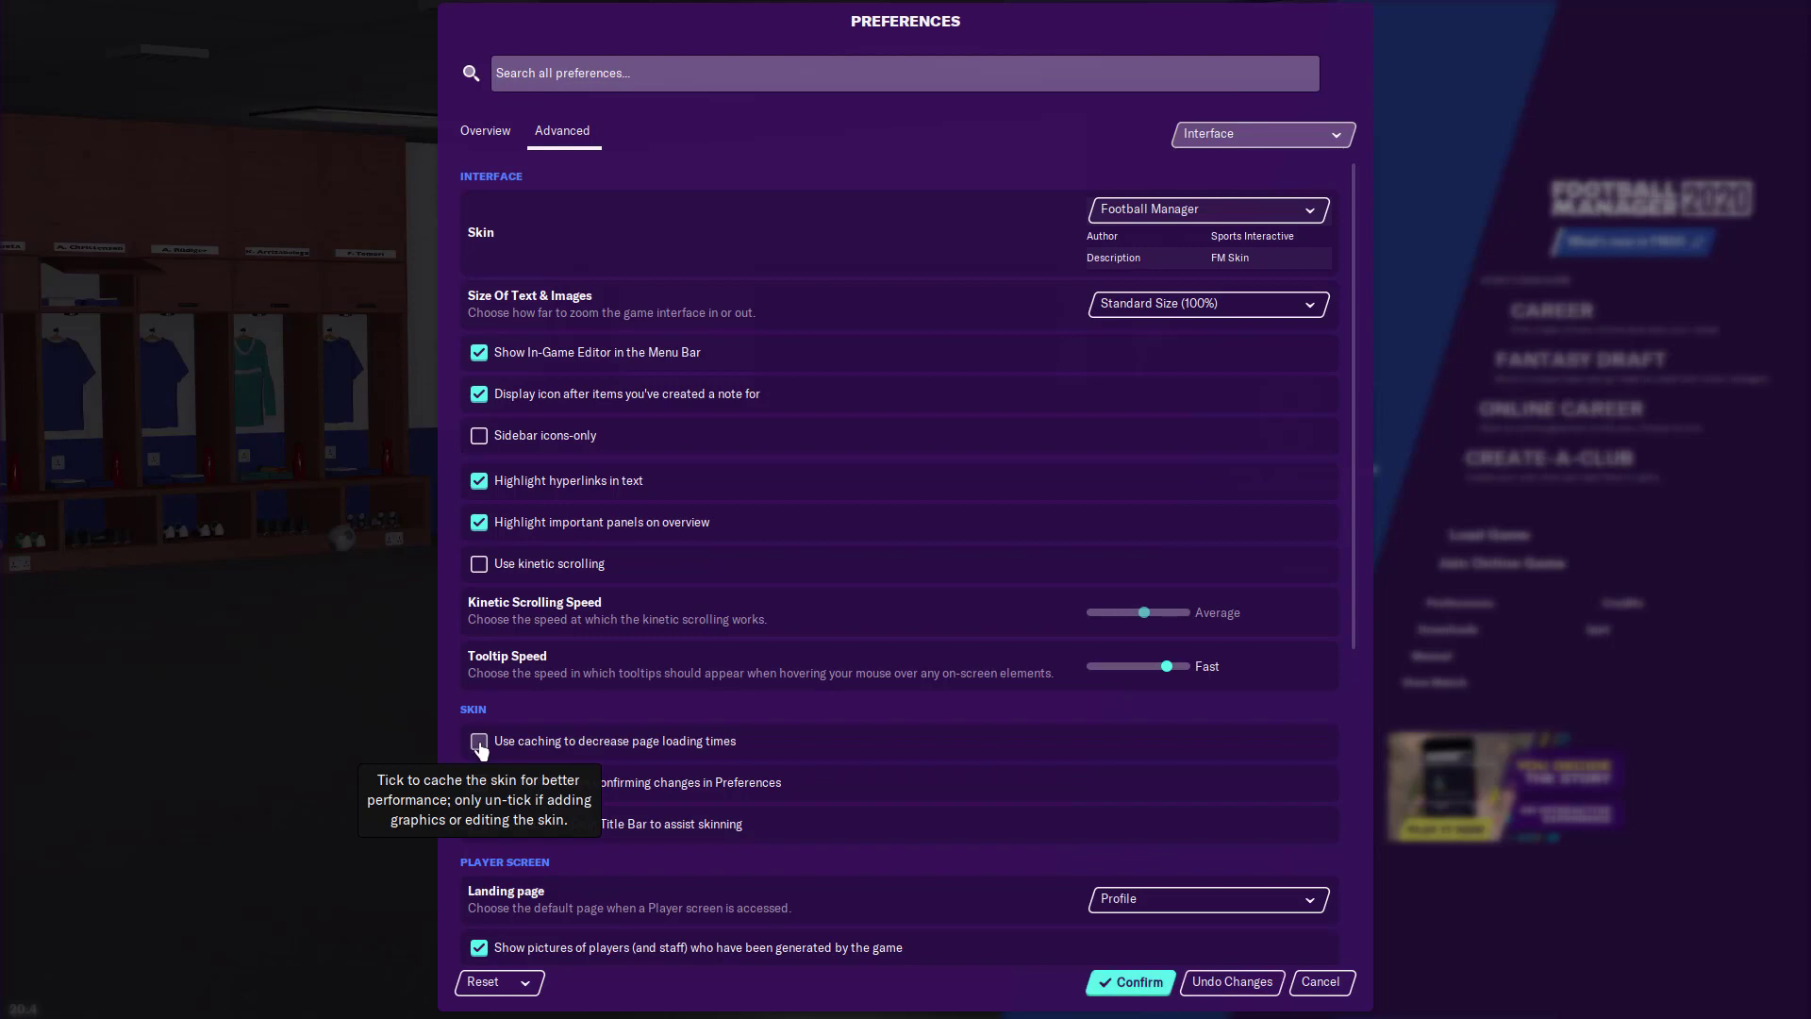
pyautogui.click(479, 783)
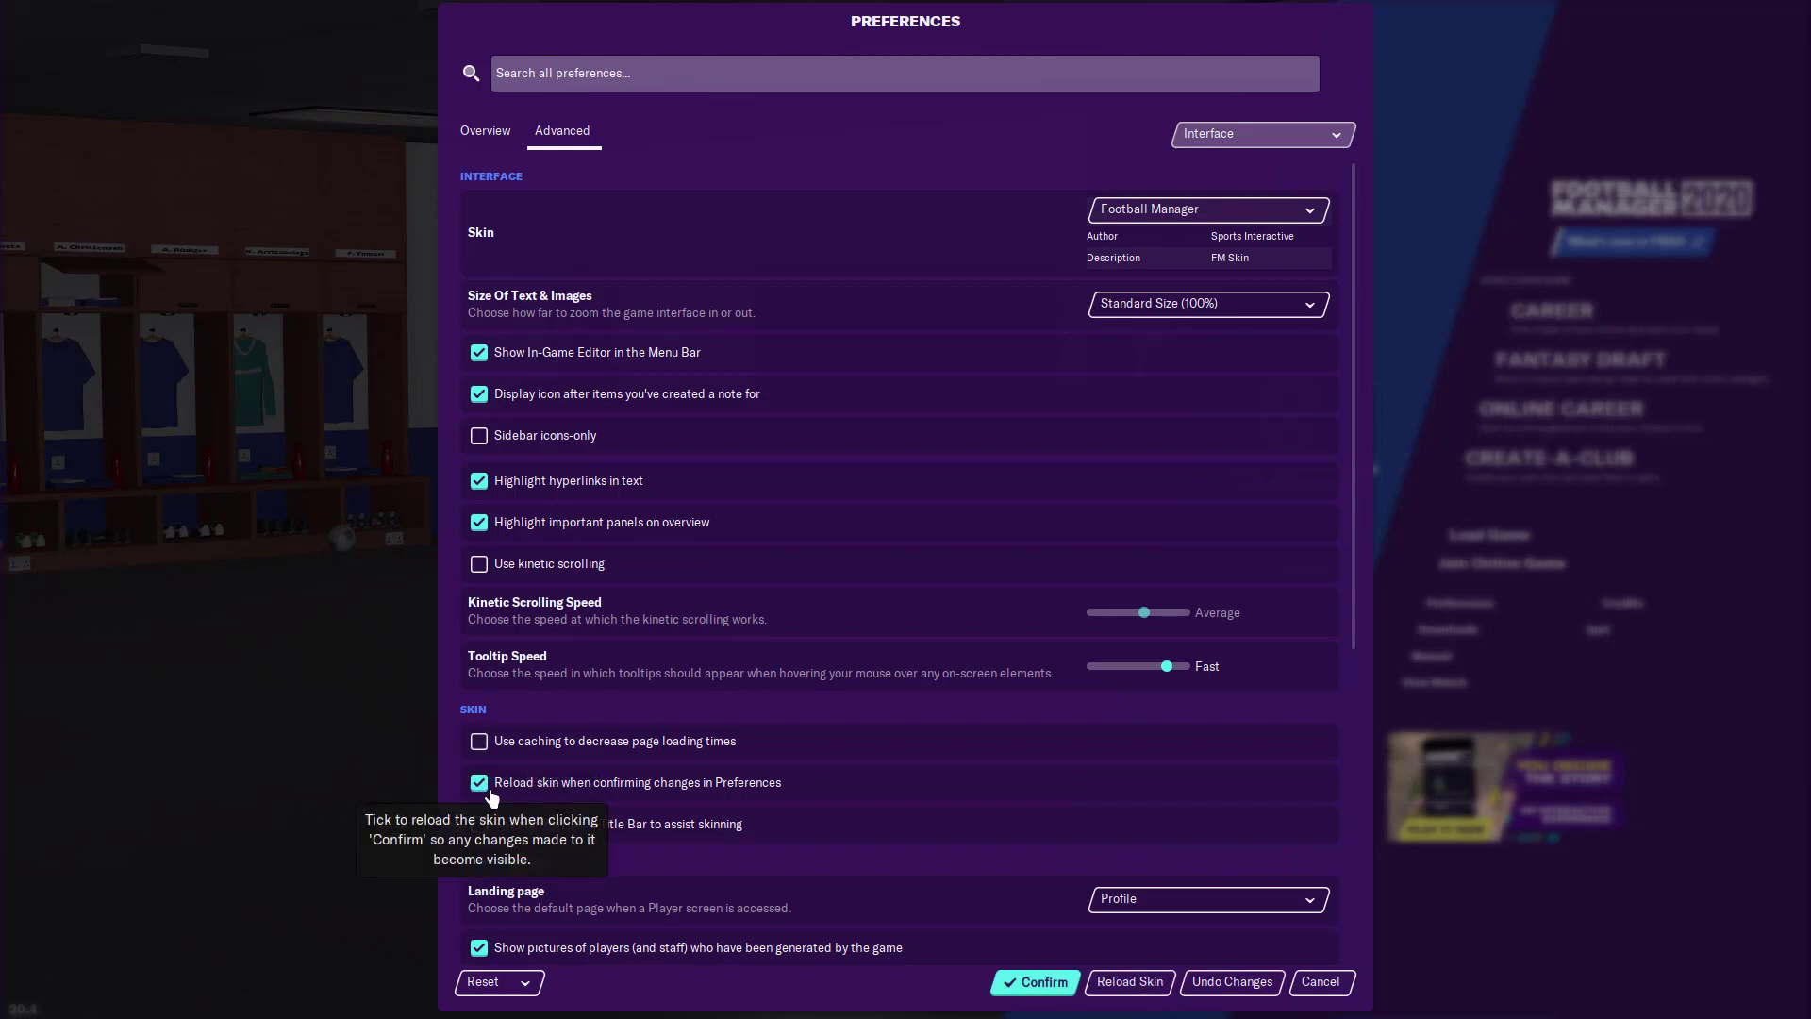
pyautogui.click(1033, 982)
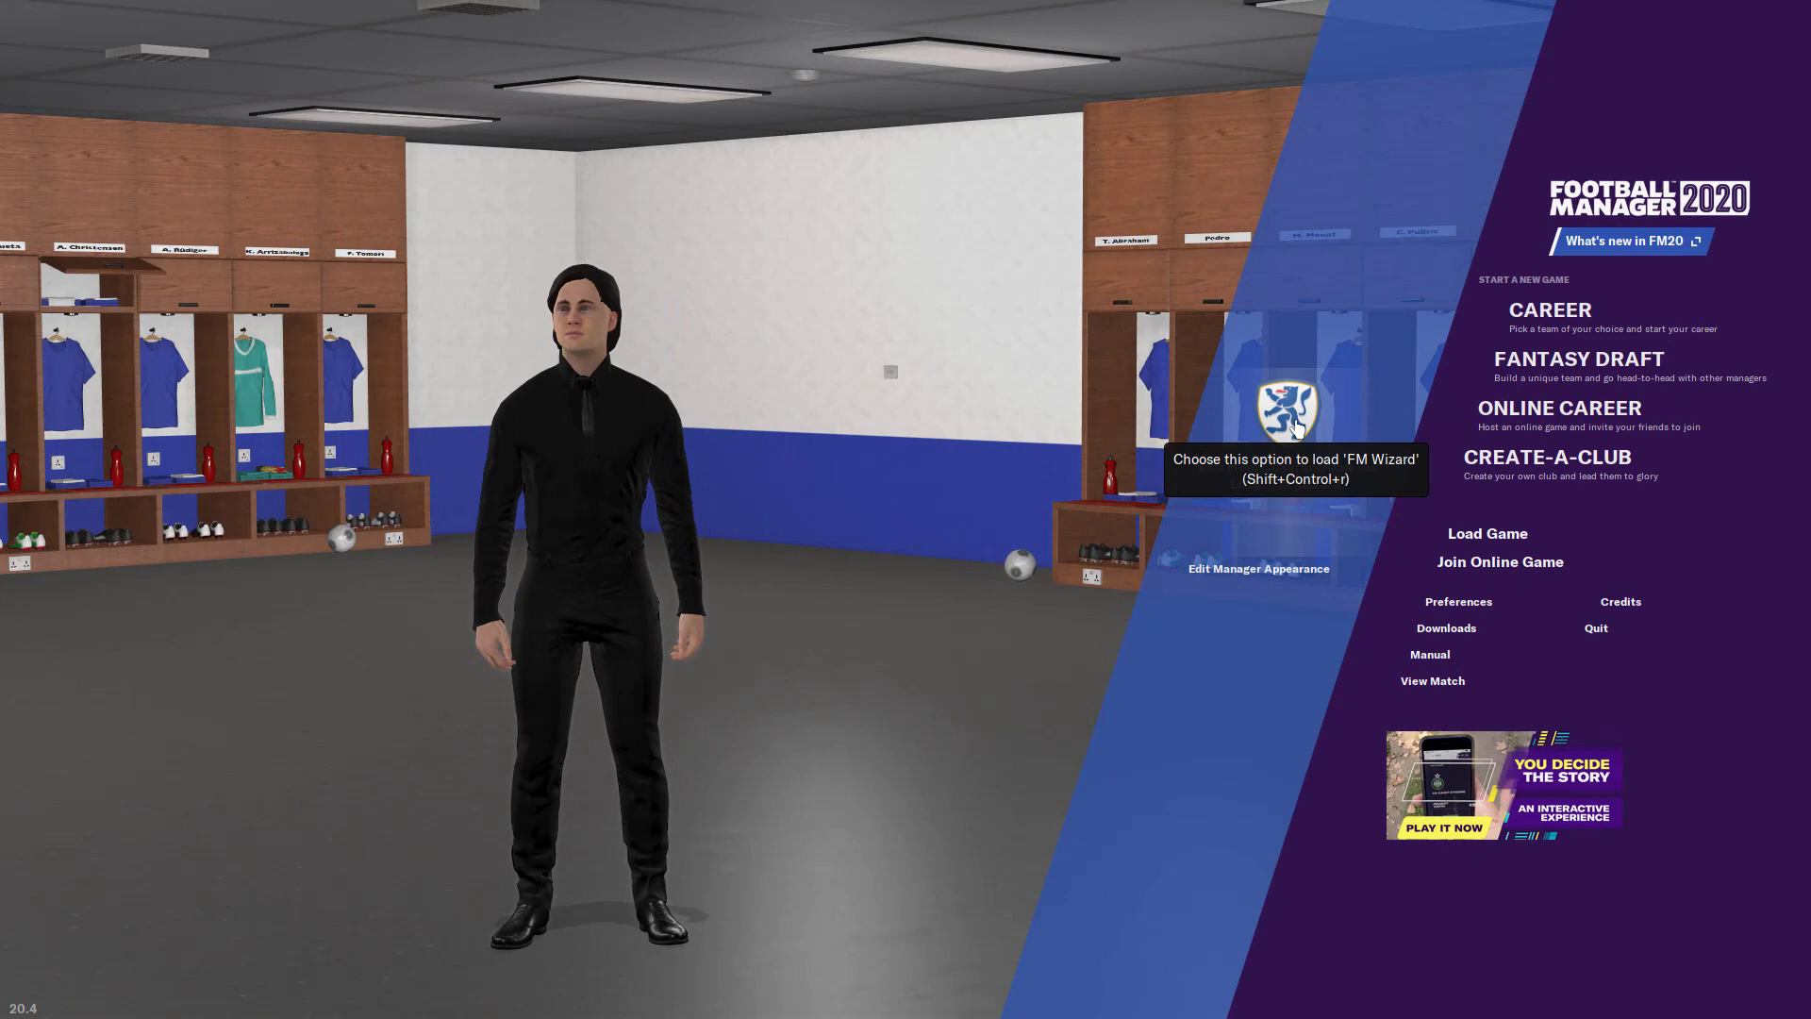
# - Turn skin caching back on and skin reloading on confirmation off in the Interface preferences, and apply the changes
pyautogui.click(1461, 615)
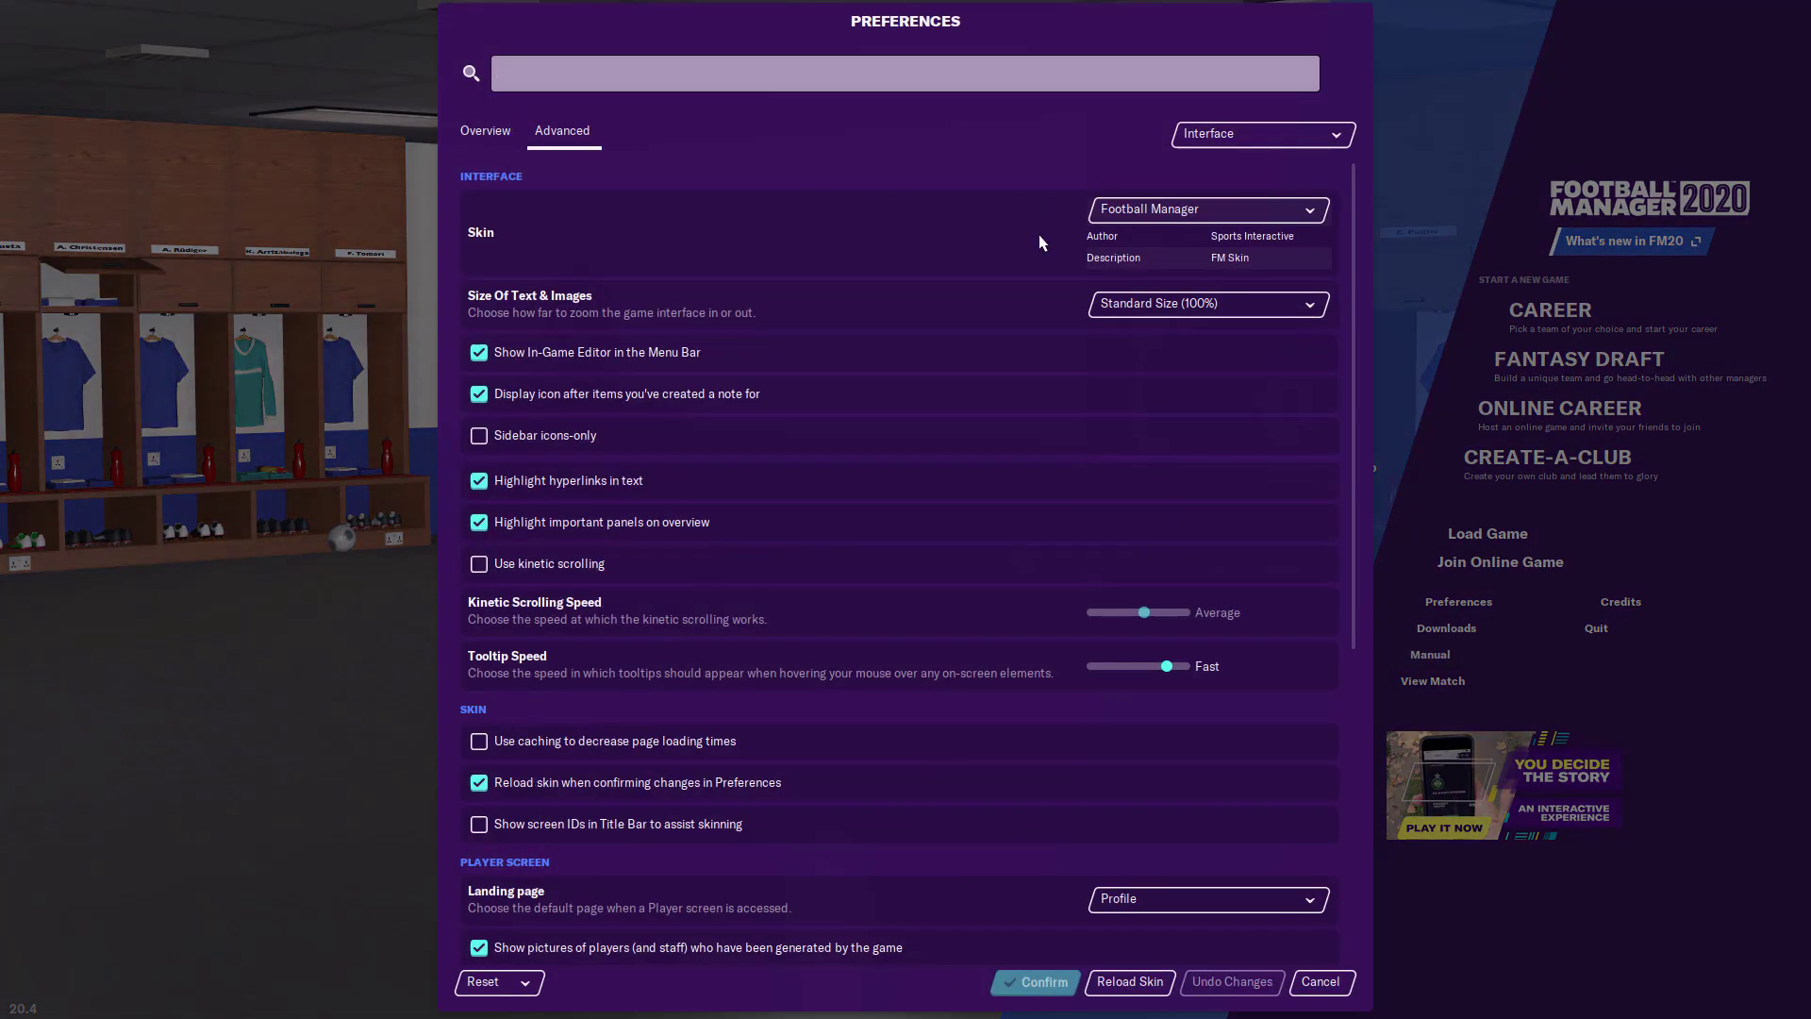
pyautogui.click(480, 741)
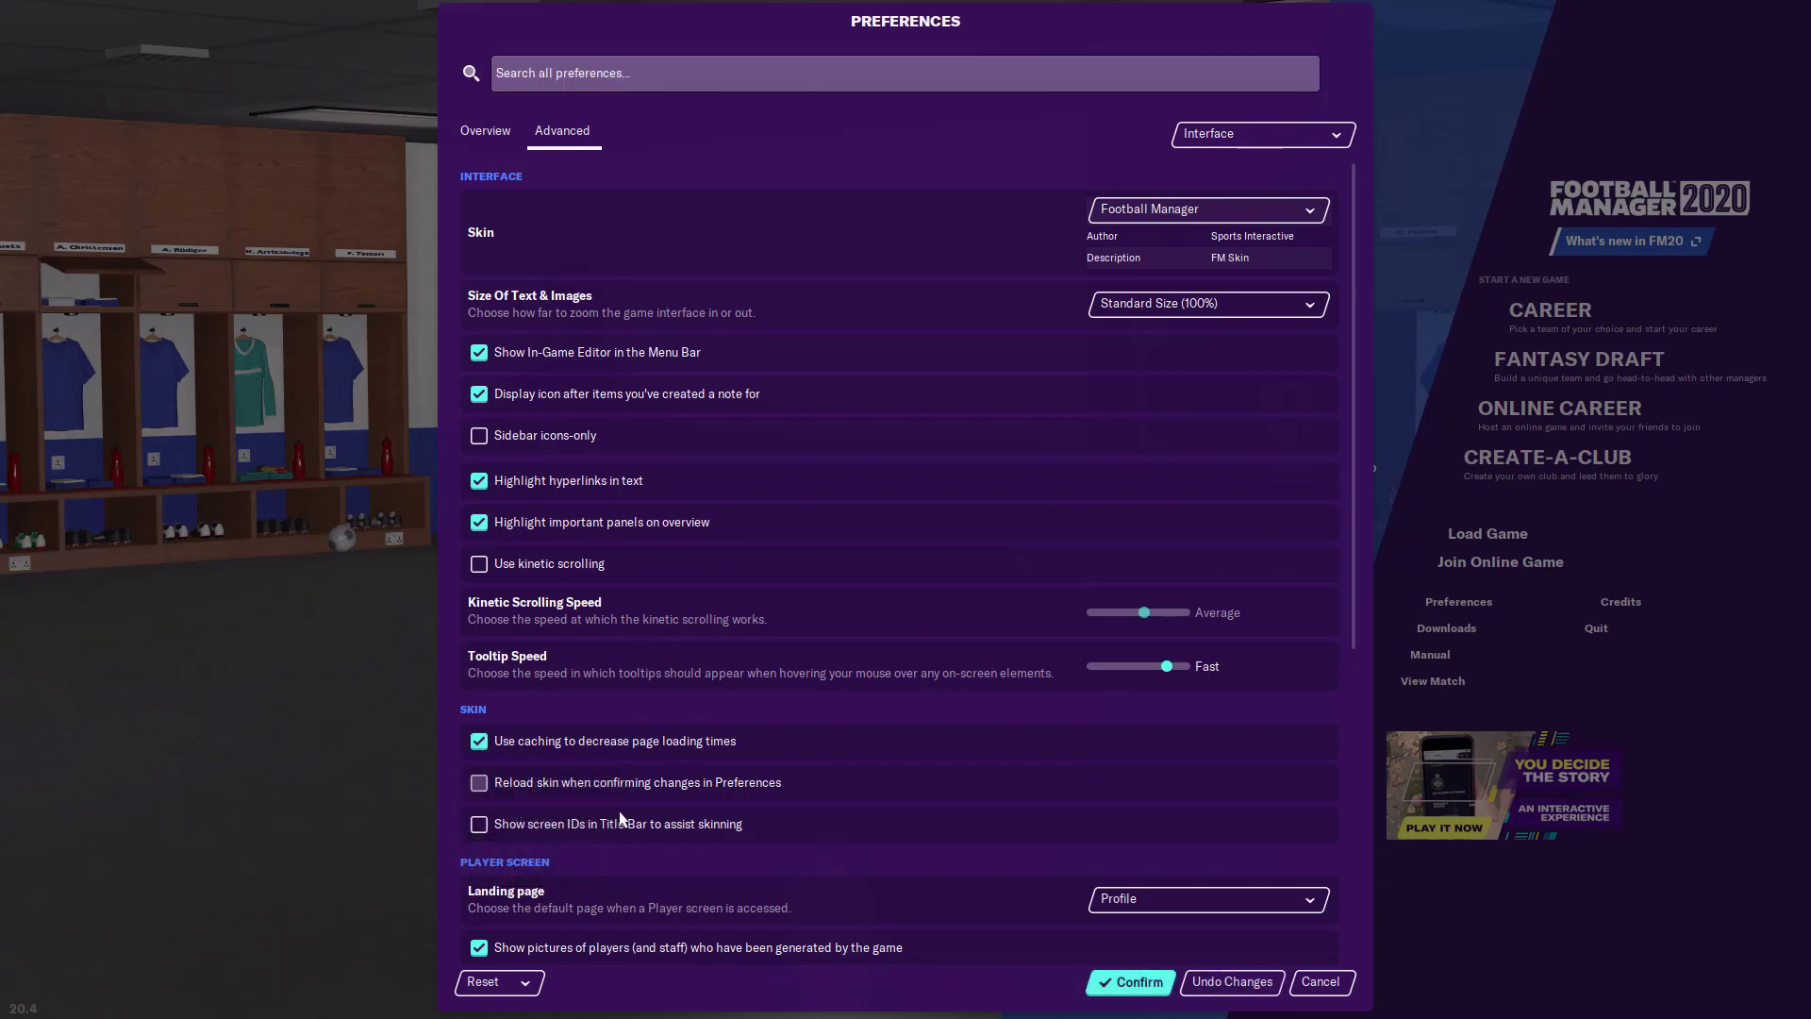
pyautogui.click(1128, 981)
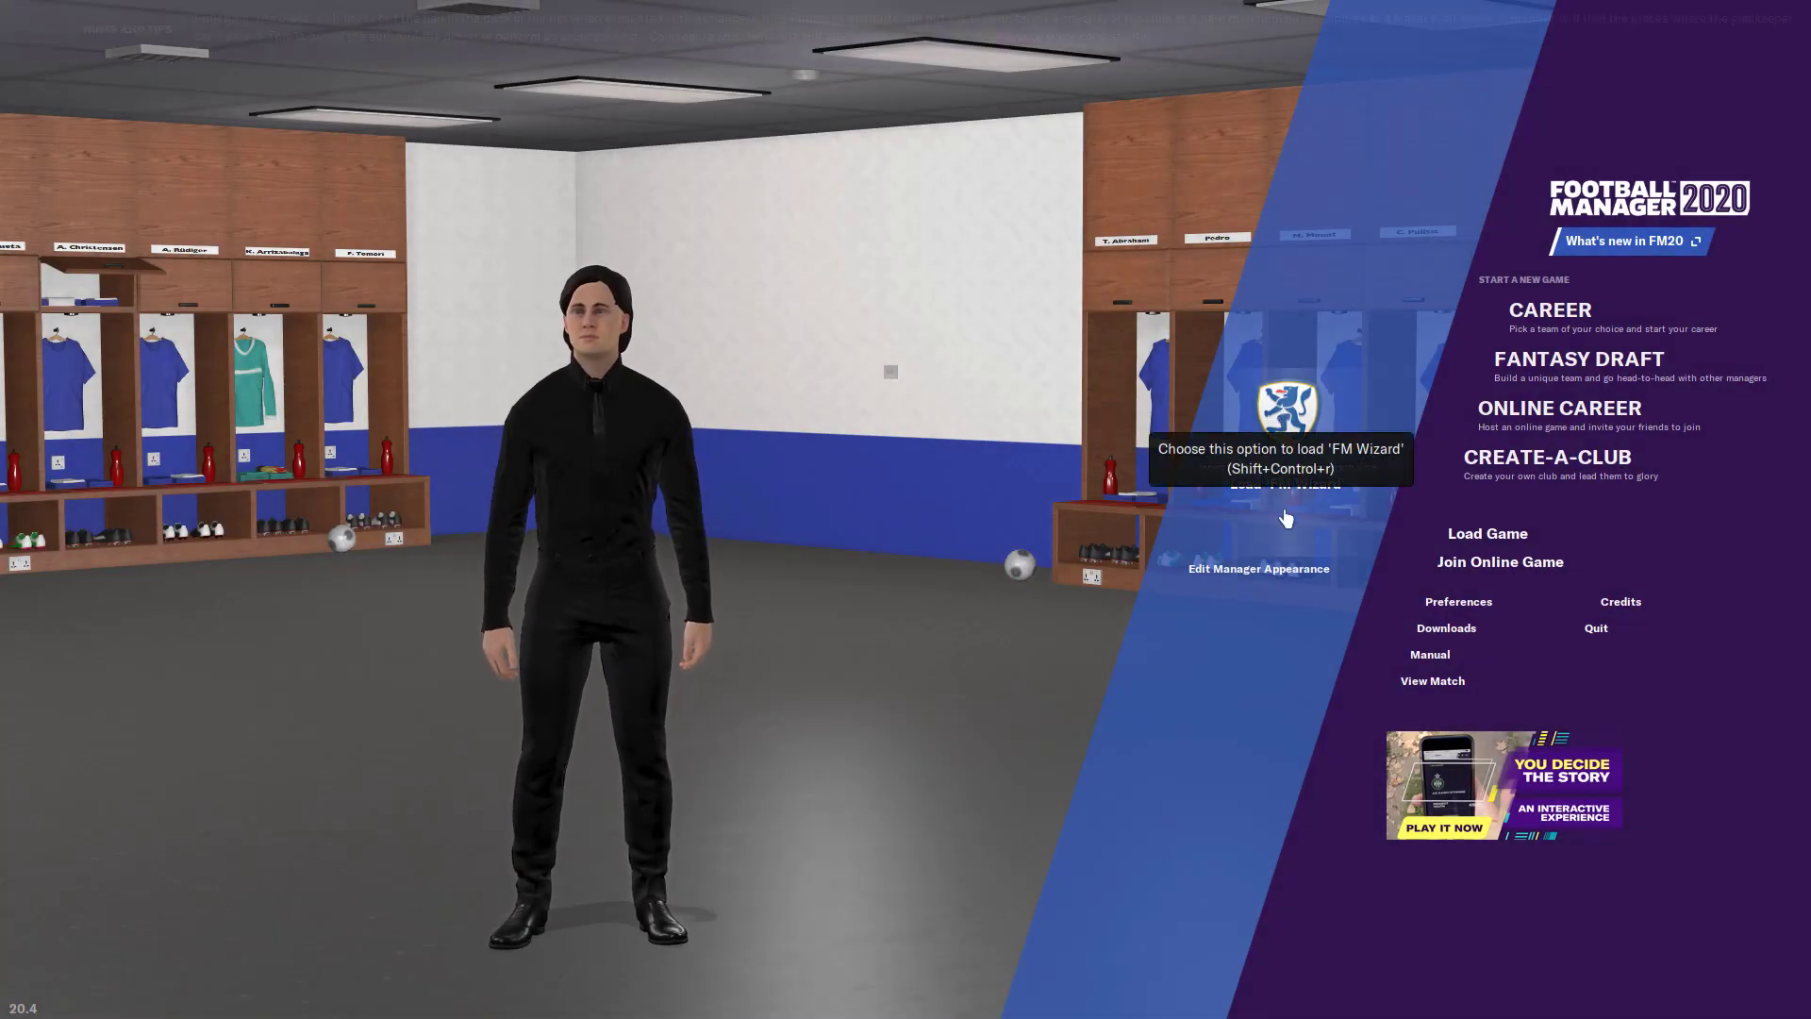
# - Load the most recent saved game and open the English Premier Division overview from the club's competitions to check the logos
pyautogui.click(1269, 443)
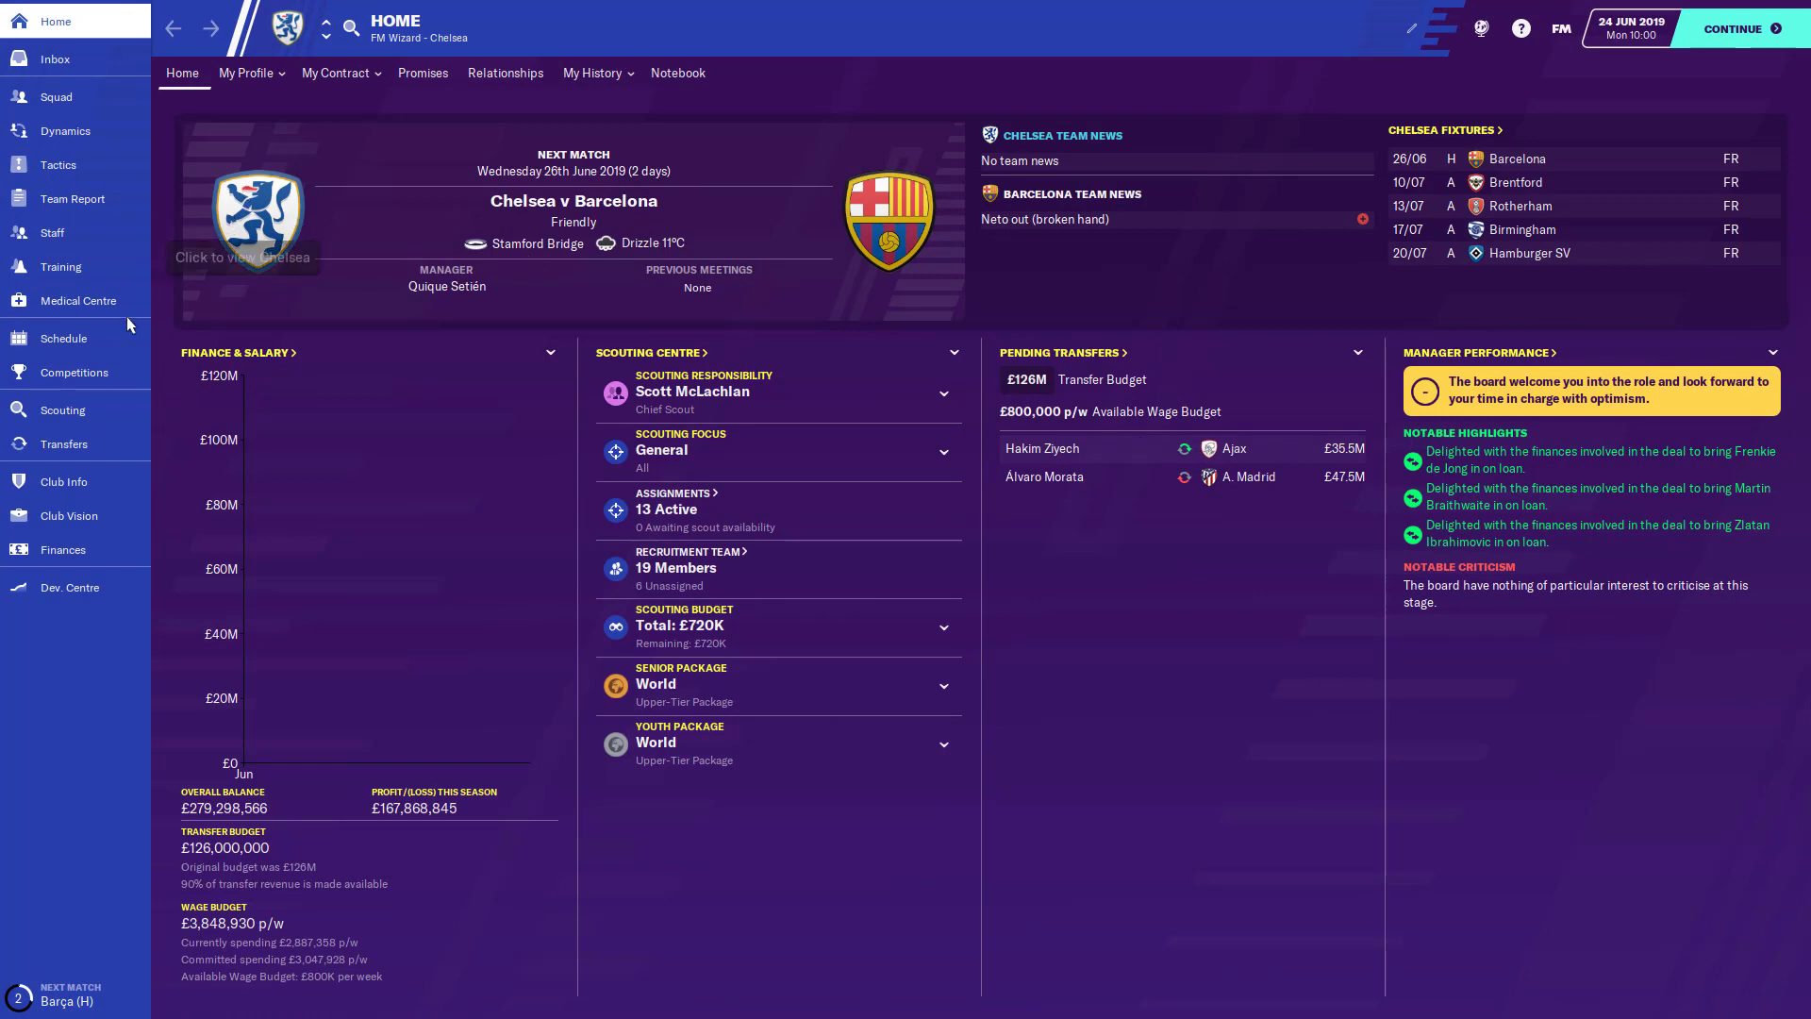
pyautogui.click(106, 372)
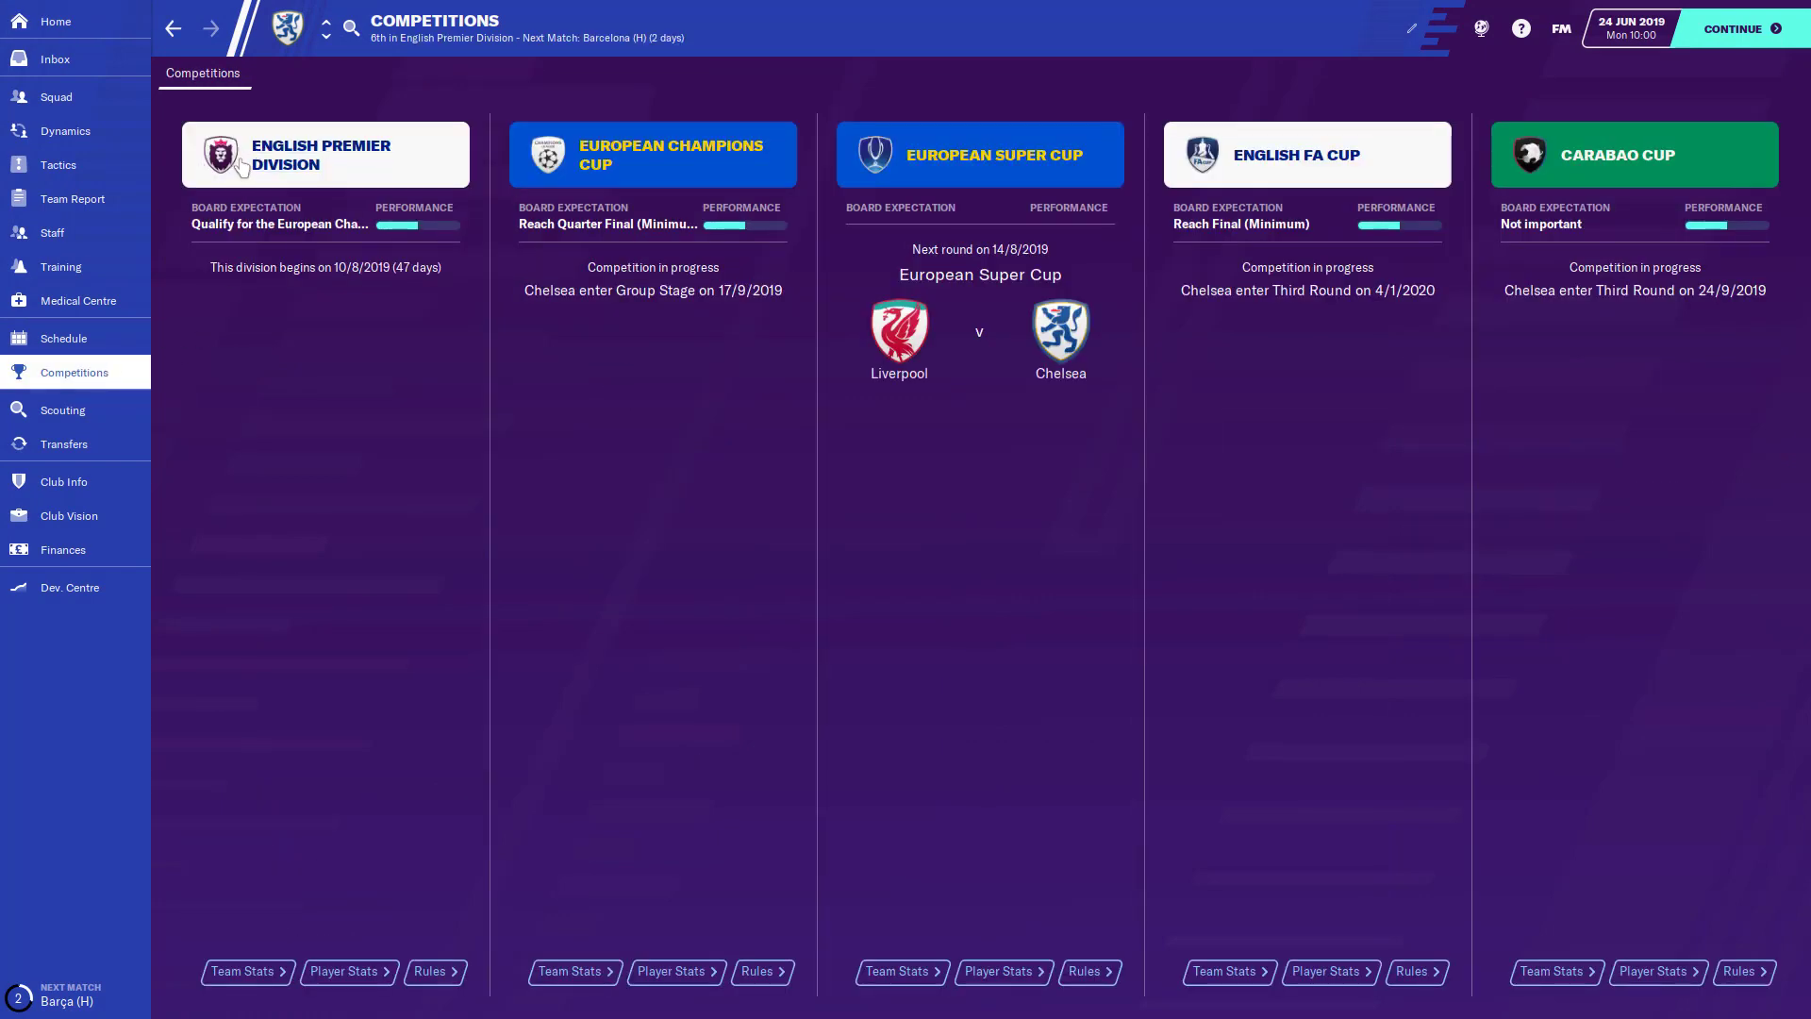
pyautogui.click(264, 153)
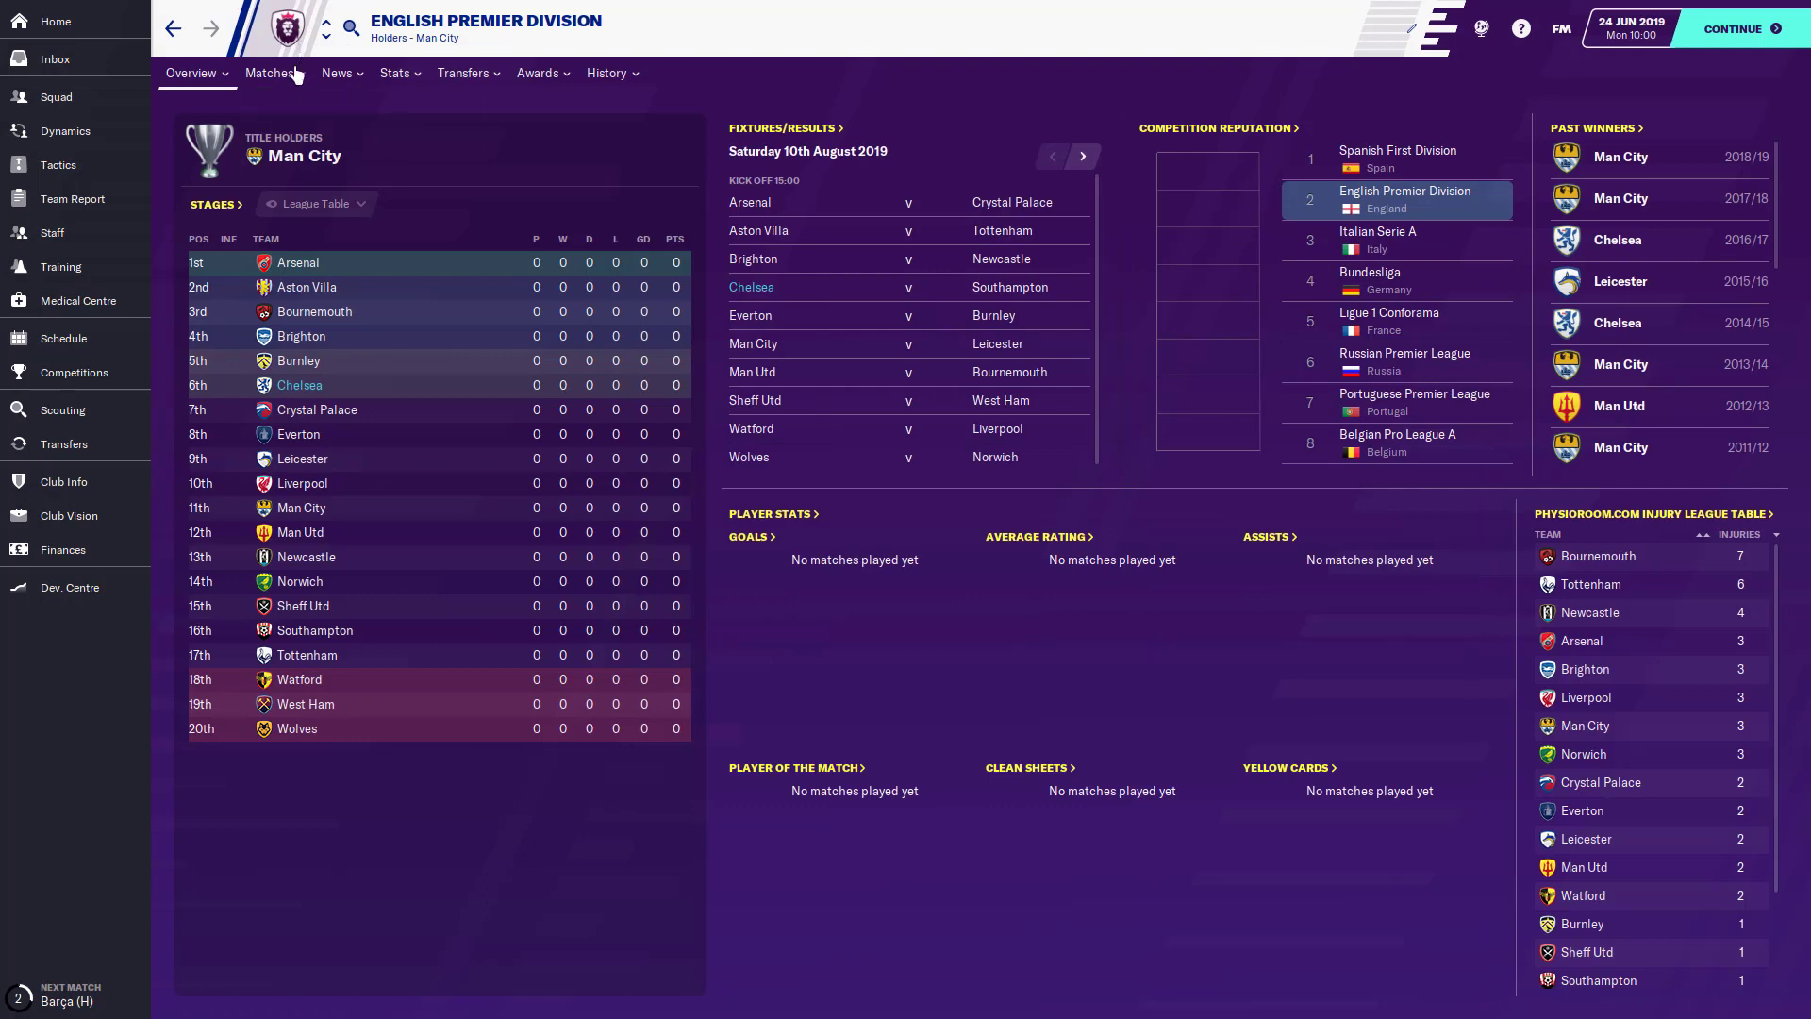
# - Check the club logos in the Spanish First Division's past winners and stadiums lists, and return to the English Premier Division overview
pyautogui.click(1397, 153)
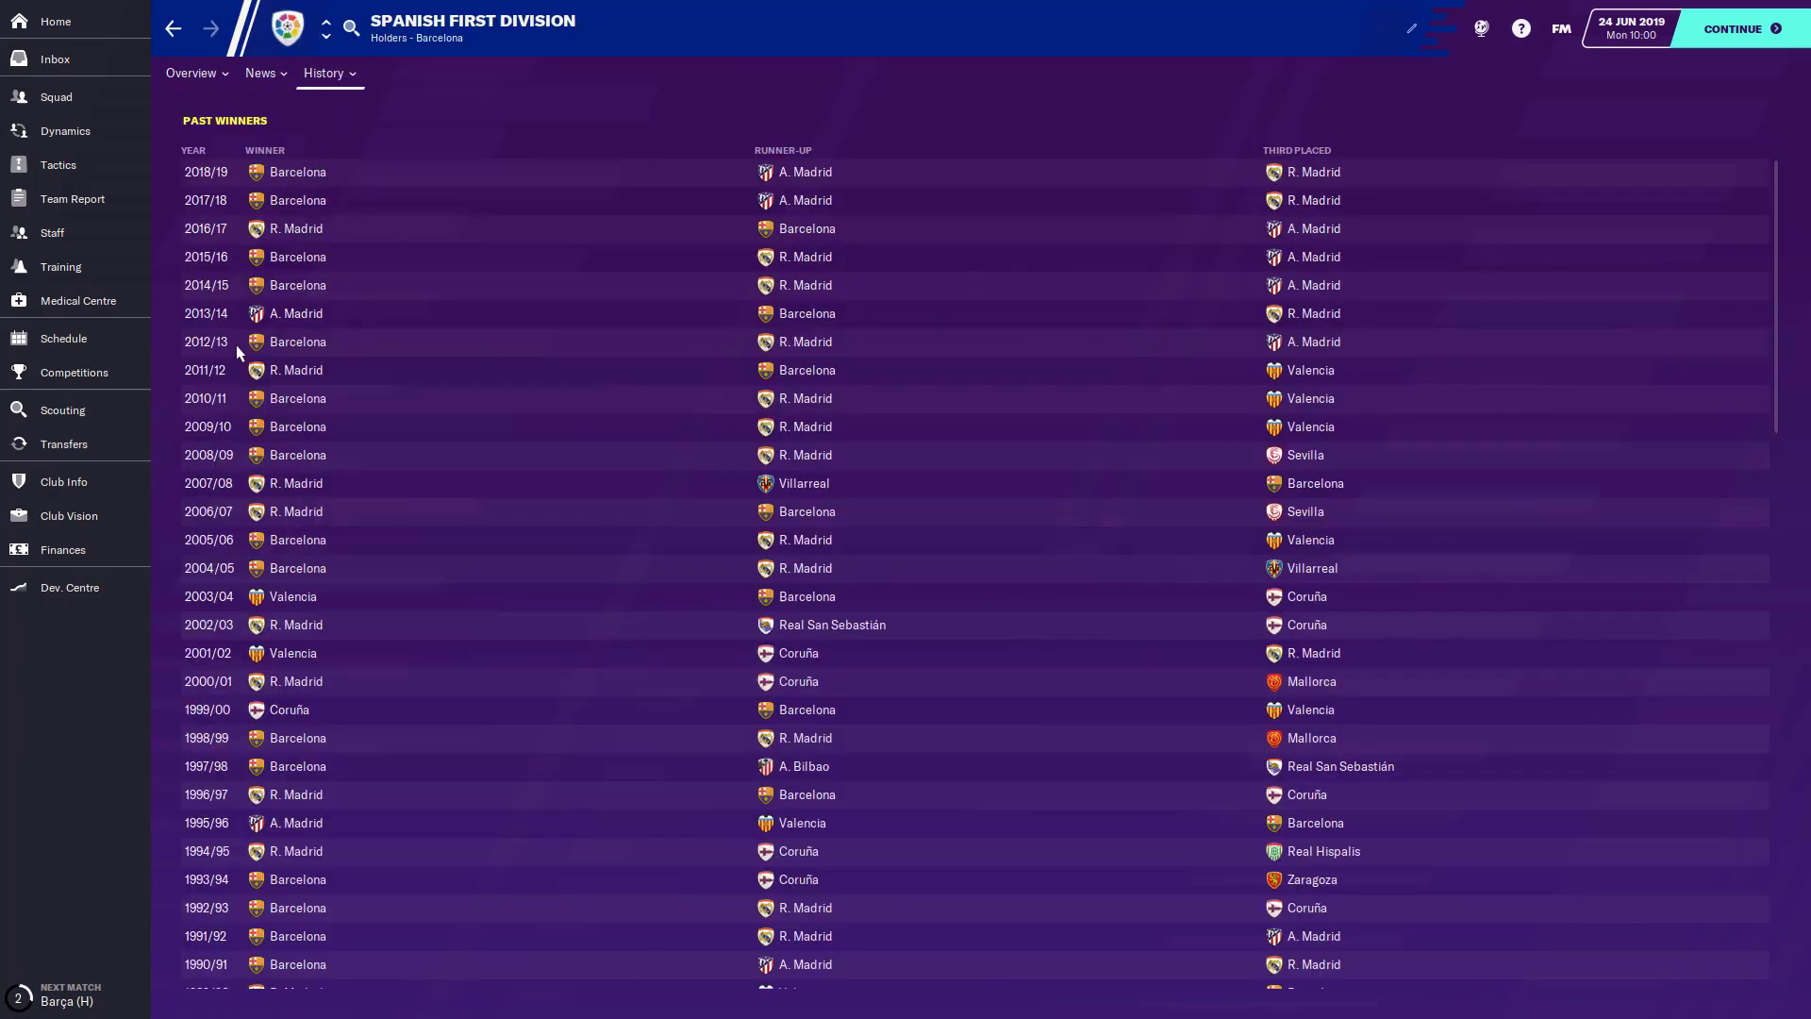
pyautogui.click(193, 73)
pyautogui.click(198, 109)
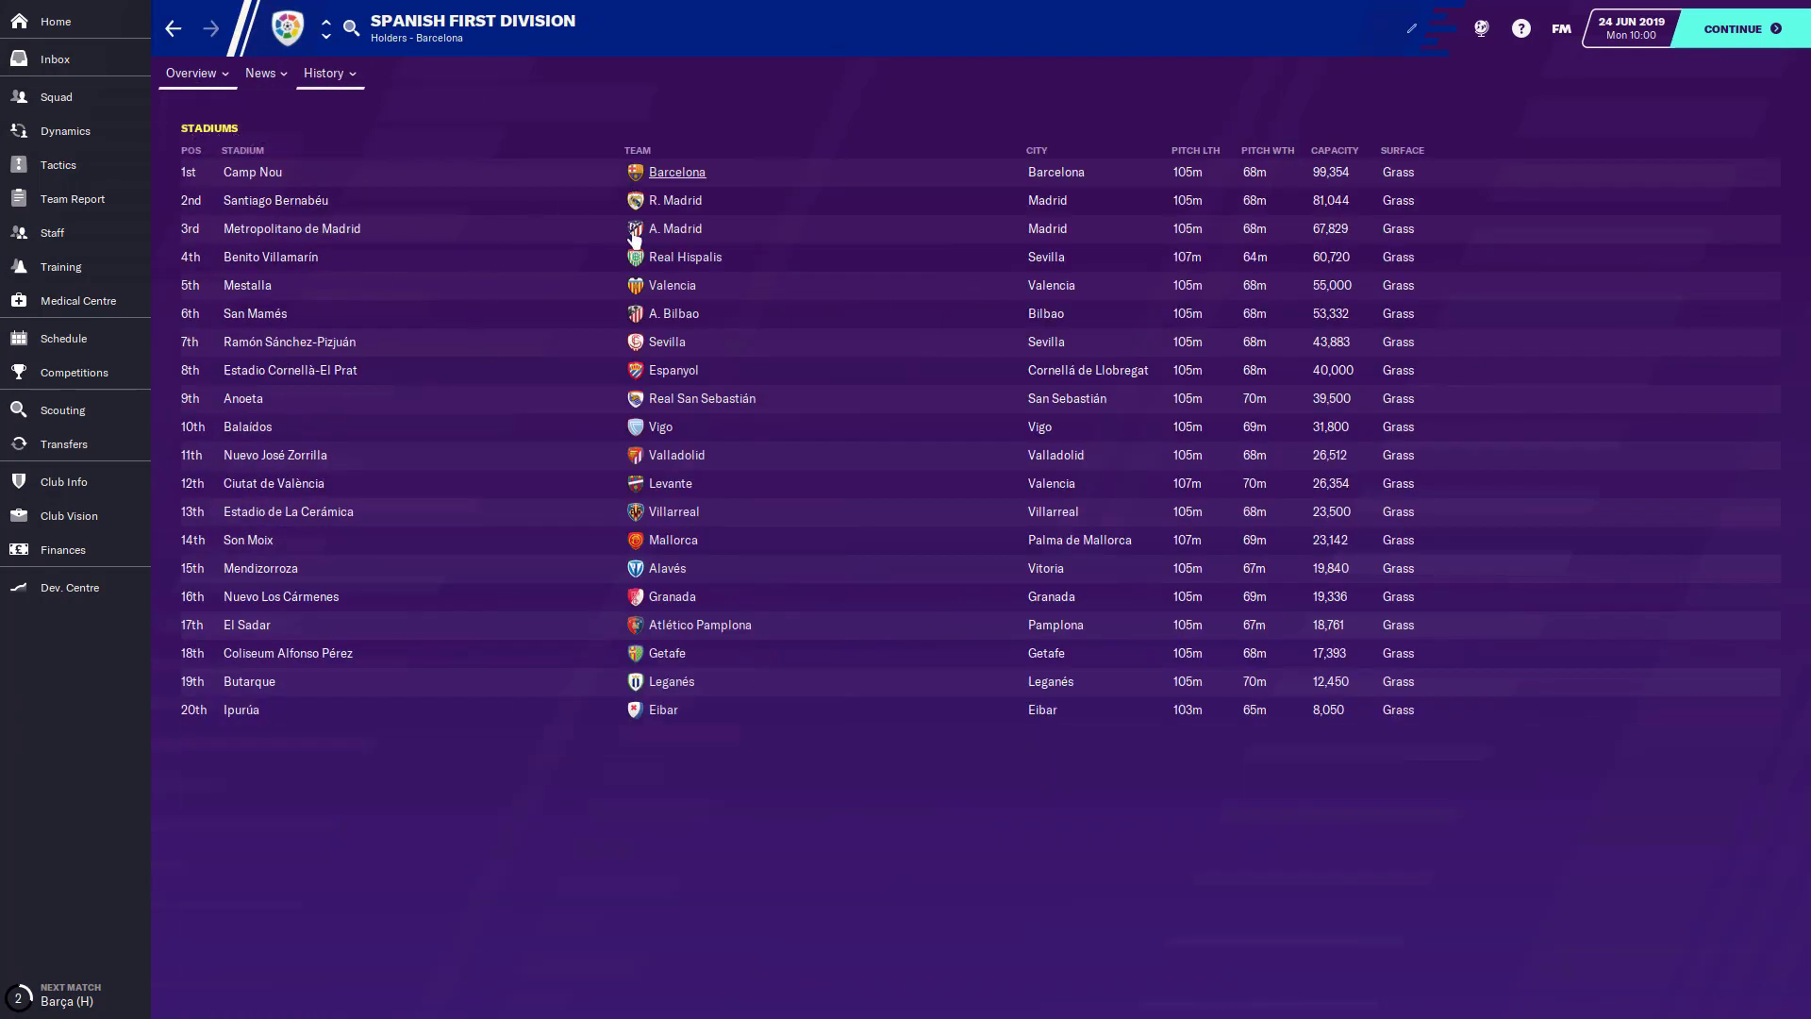
pyautogui.click(172, 29)
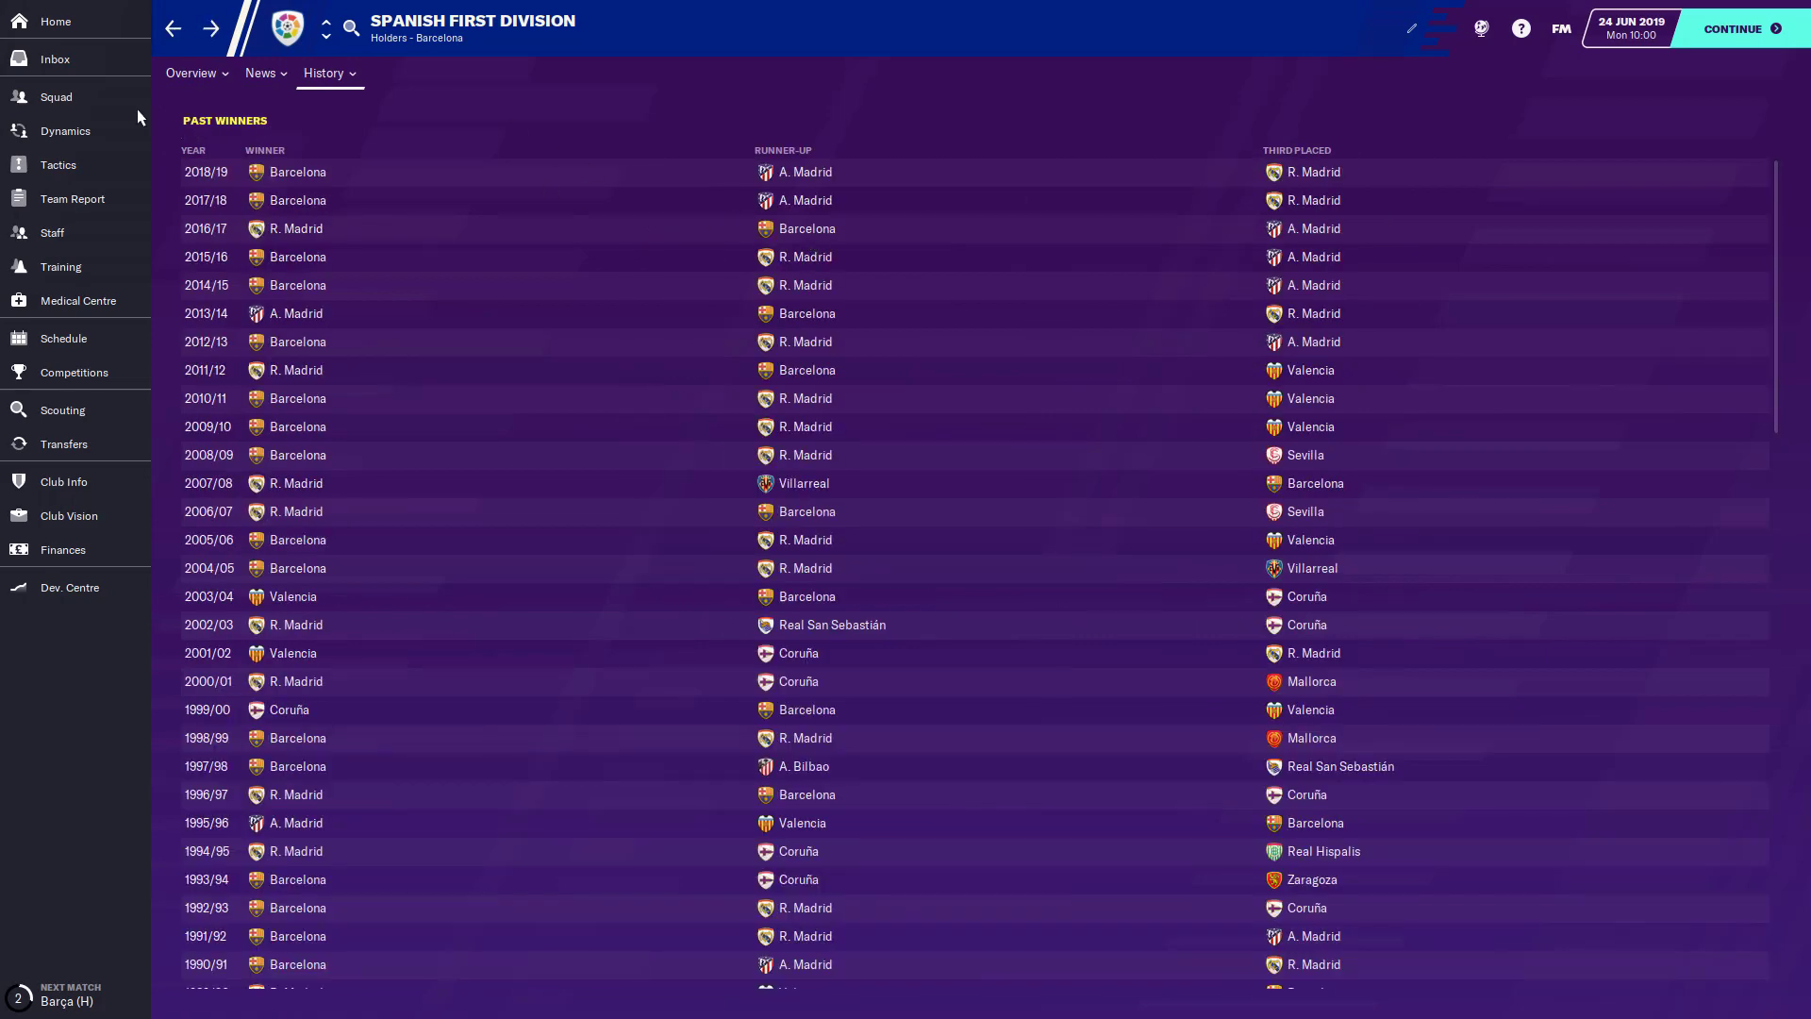
pyautogui.click(173, 29)
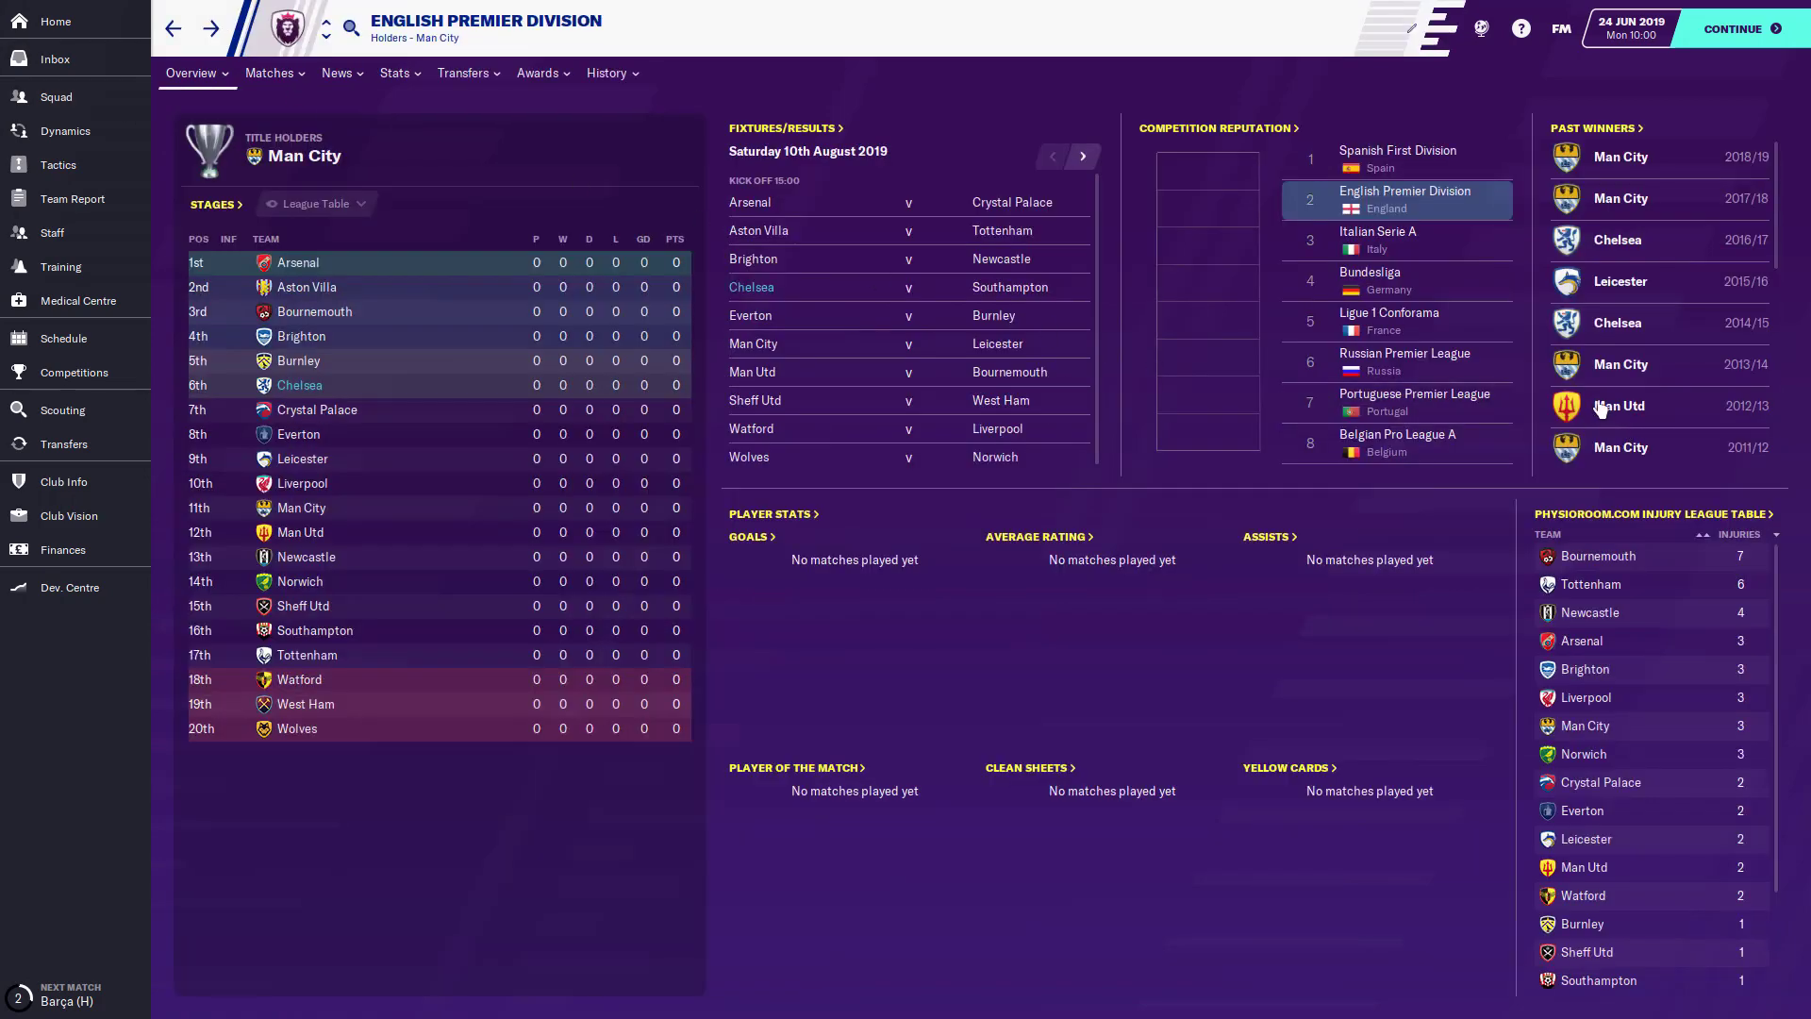
# - Check the club logos in the Bundesliga's past winners and stadiums lists, and return to the past winners
pyautogui.click(1371, 279)
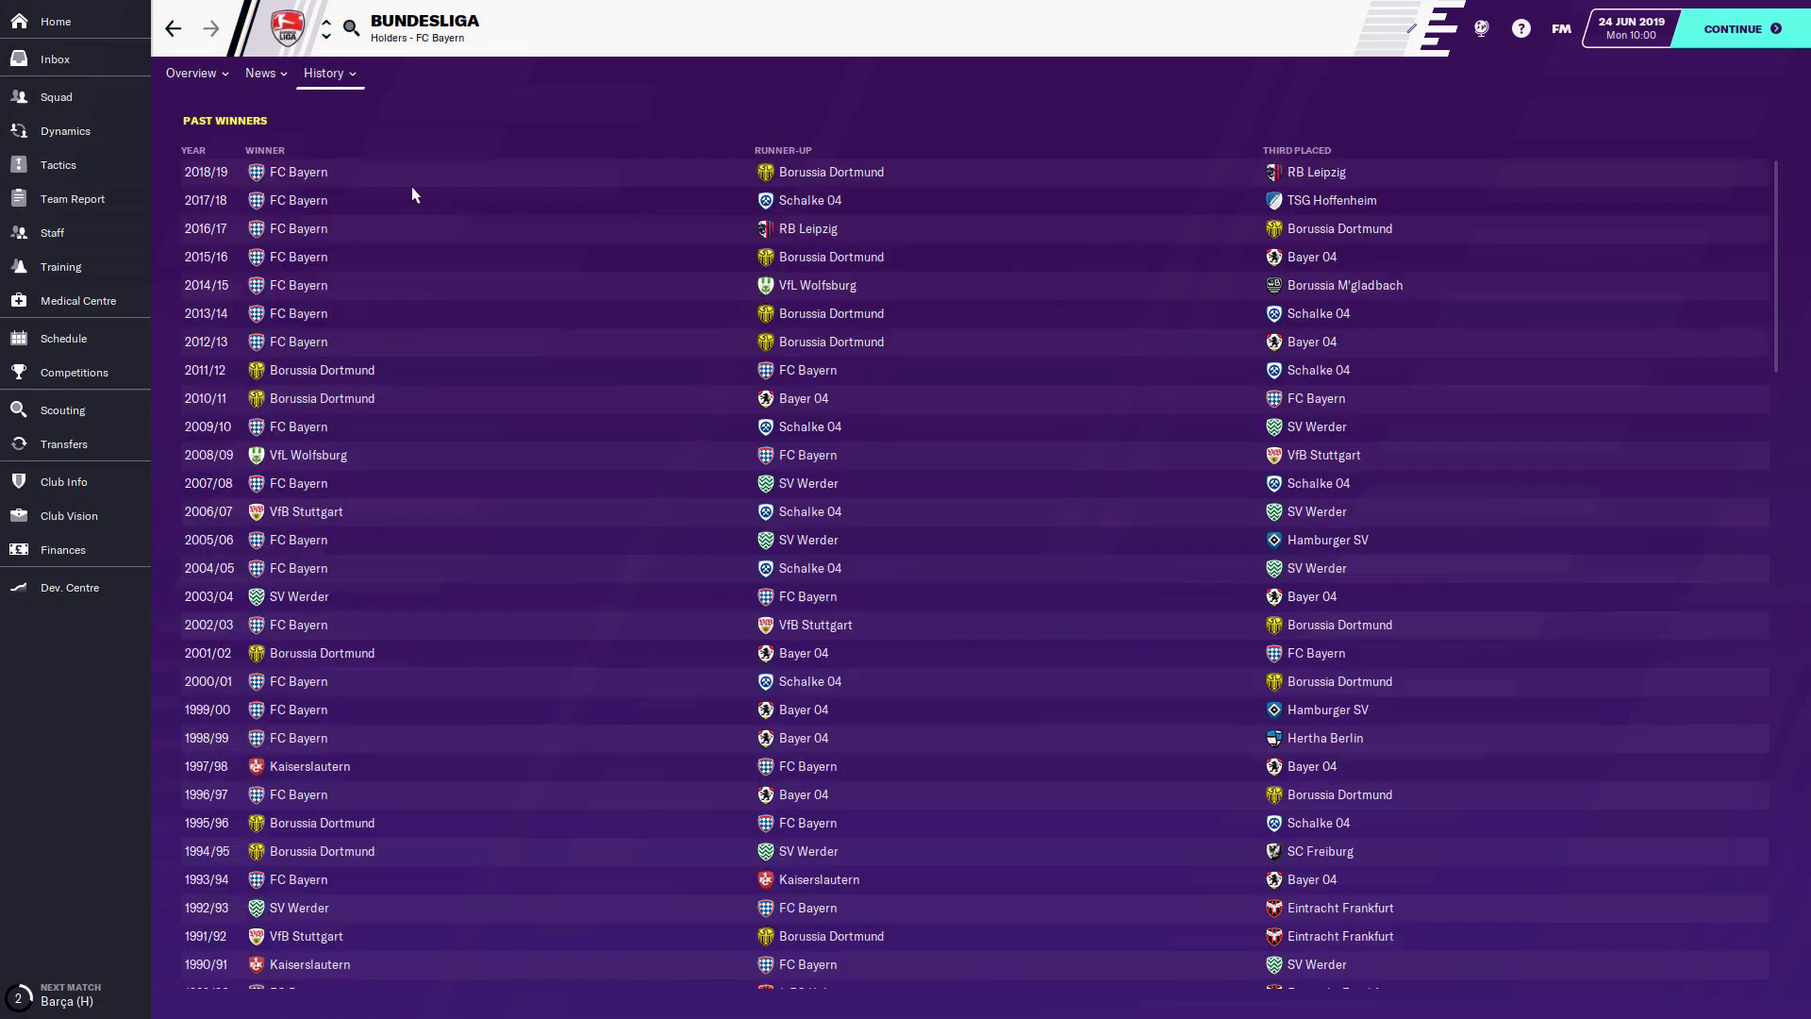
pyautogui.click(205, 102)
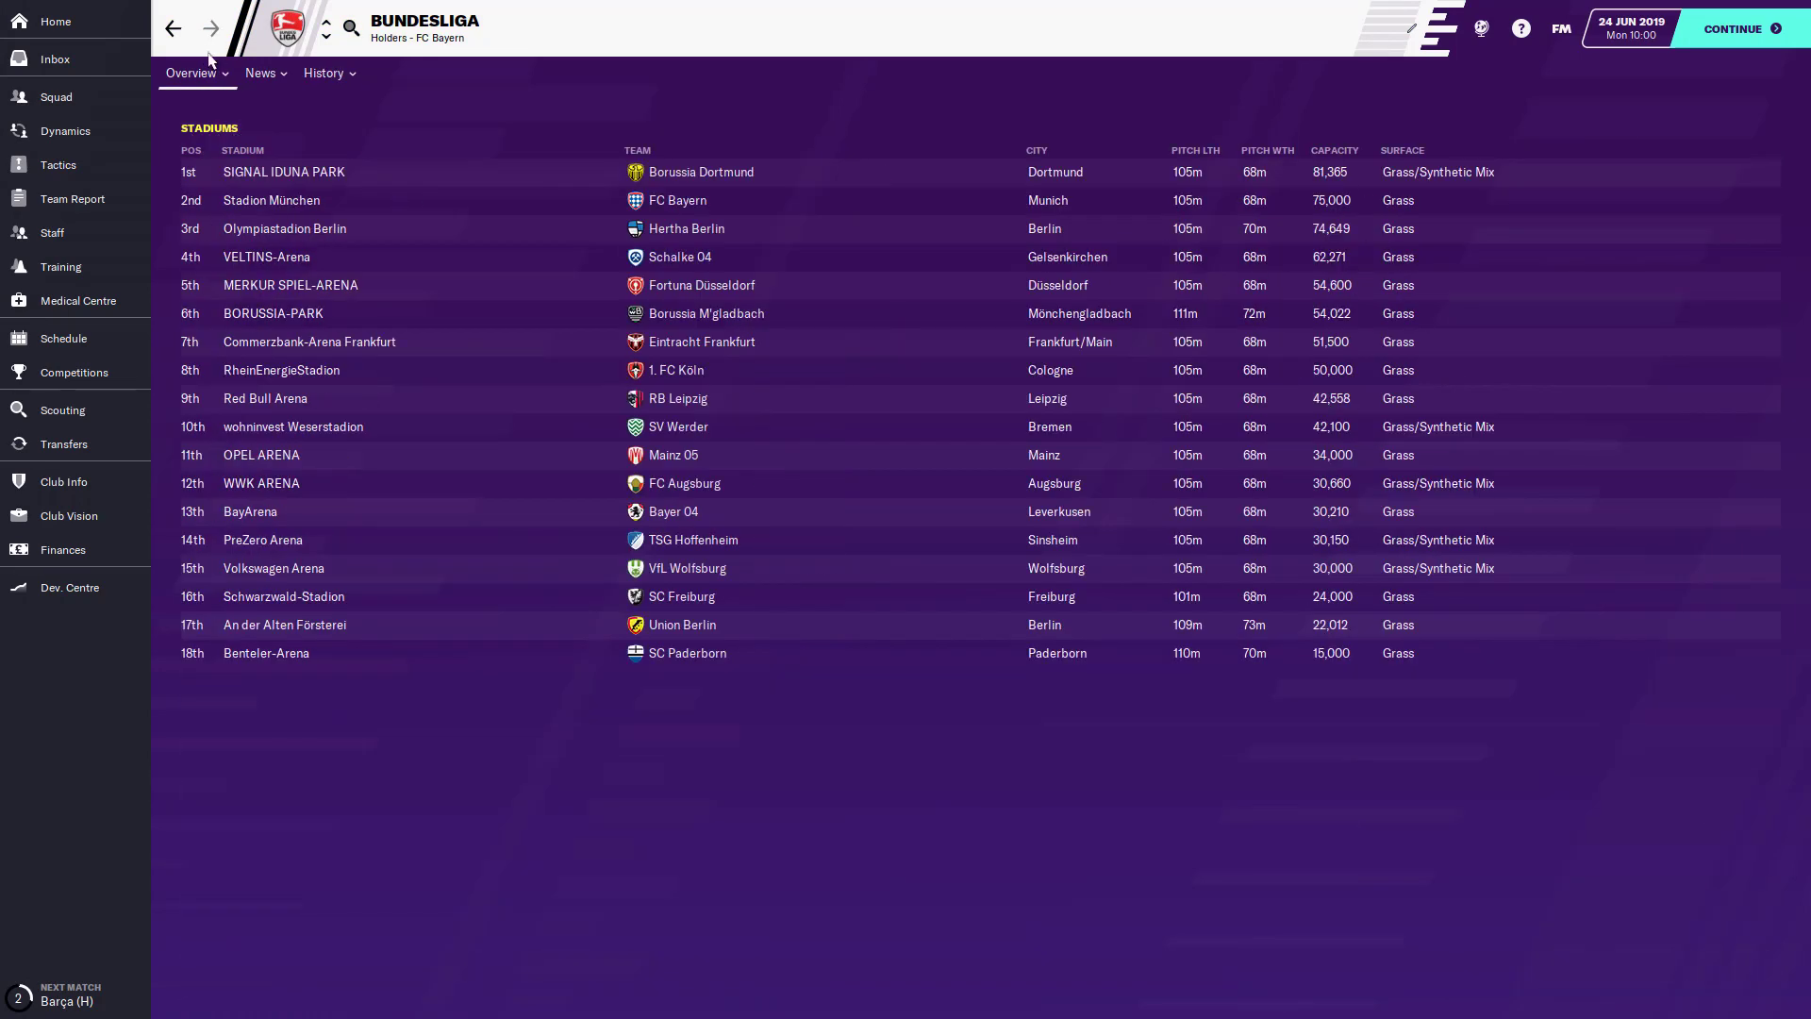
pyautogui.click(174, 28)
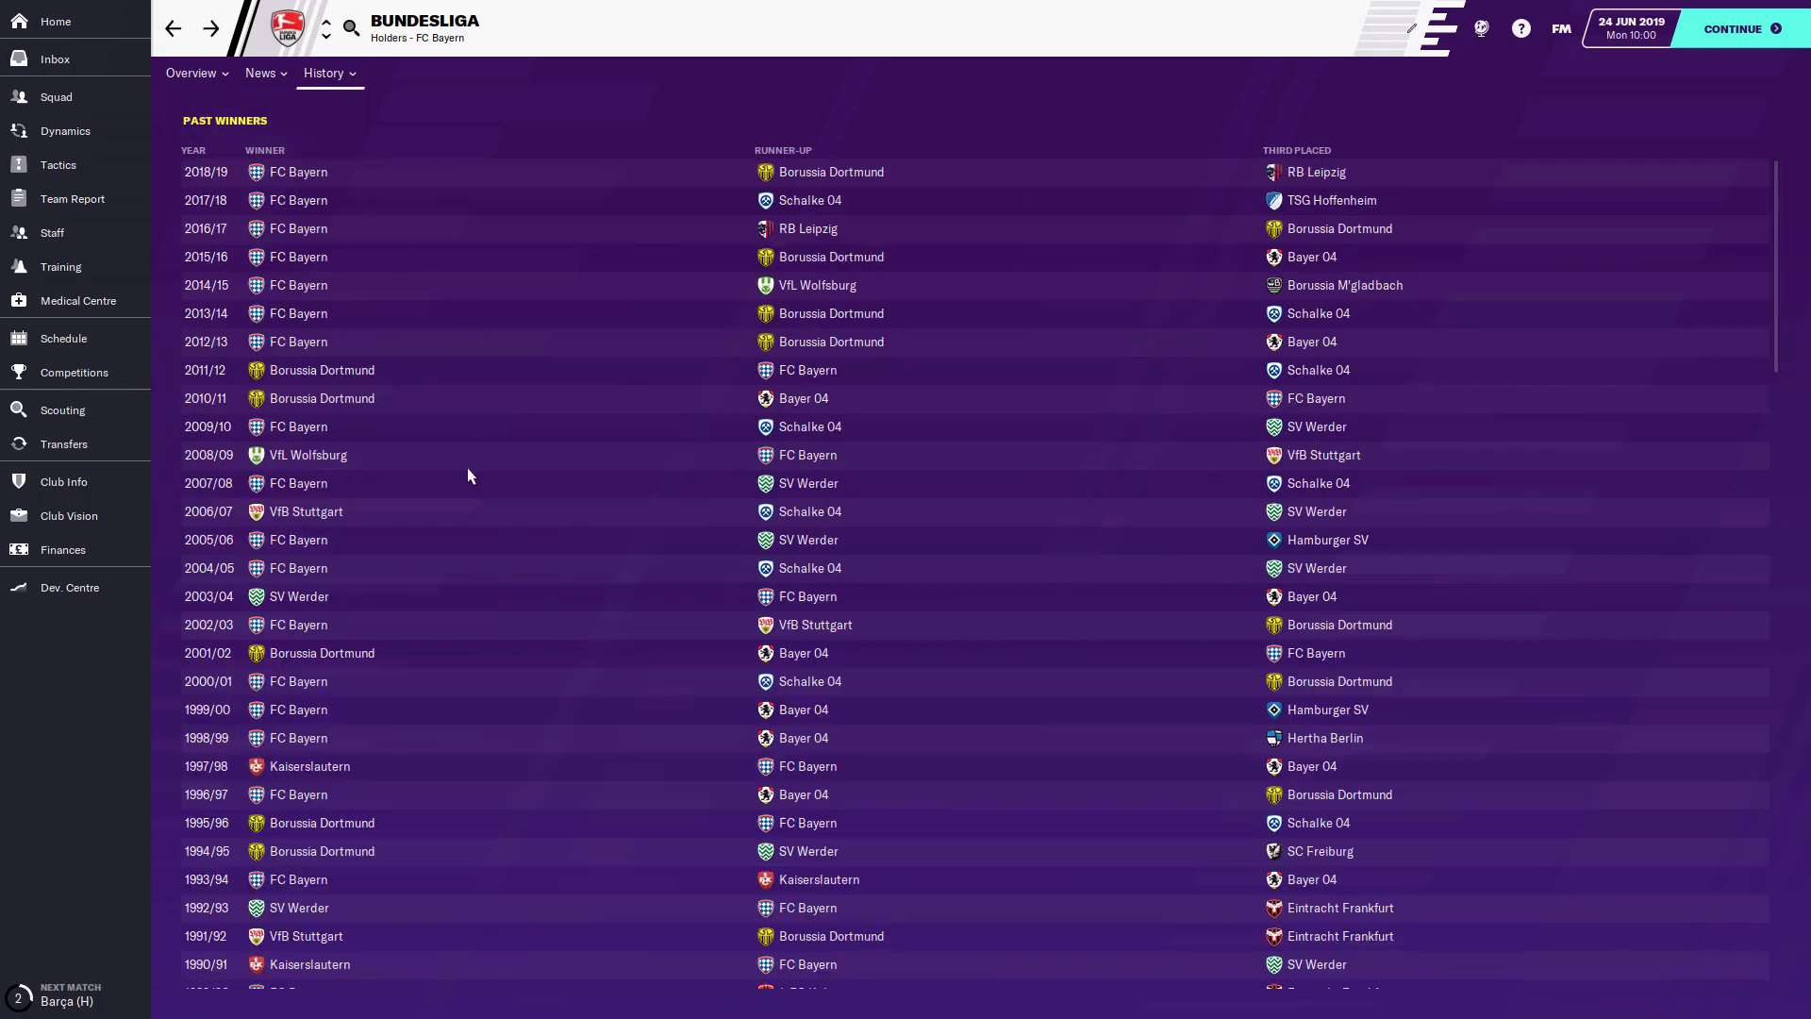